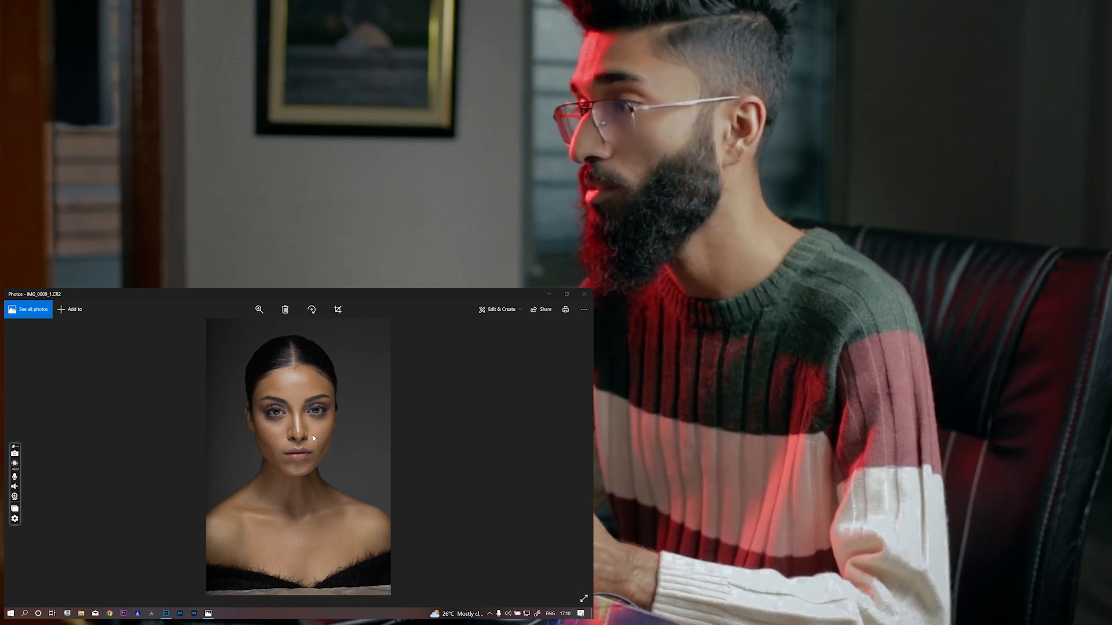
# Open the portrait IMG_0009_1.CR2 from the photo viewer in Photoshop's Camera Raw
pyautogui.rightClick(312, 436)
pyautogui.click(332, 433)
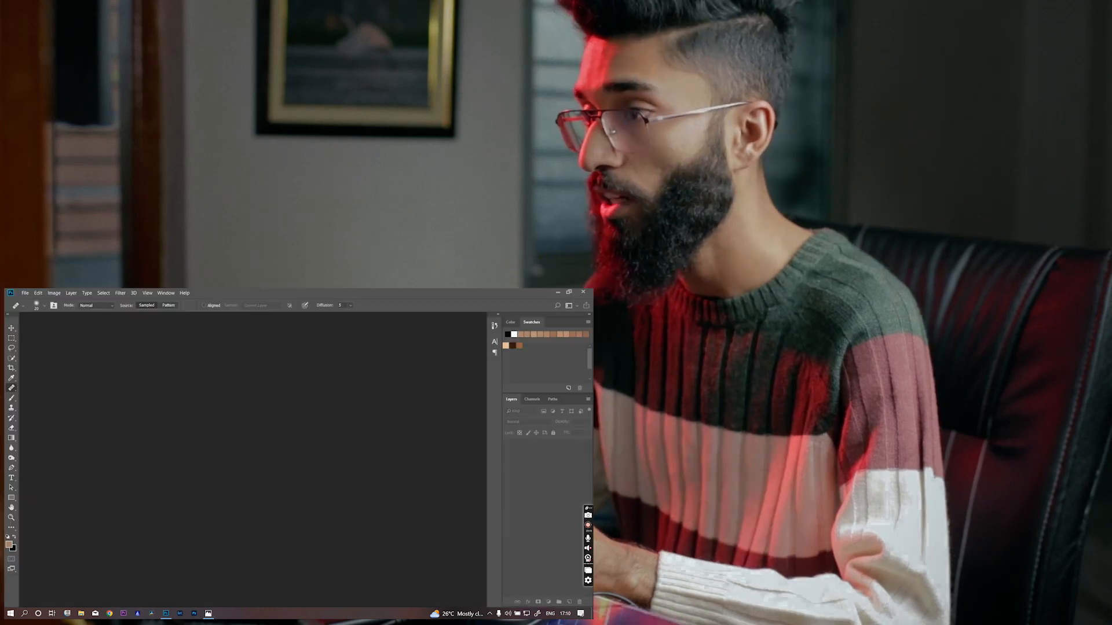
pyautogui.moveTo(587, 509); pyautogui.dragTo(587, 307)
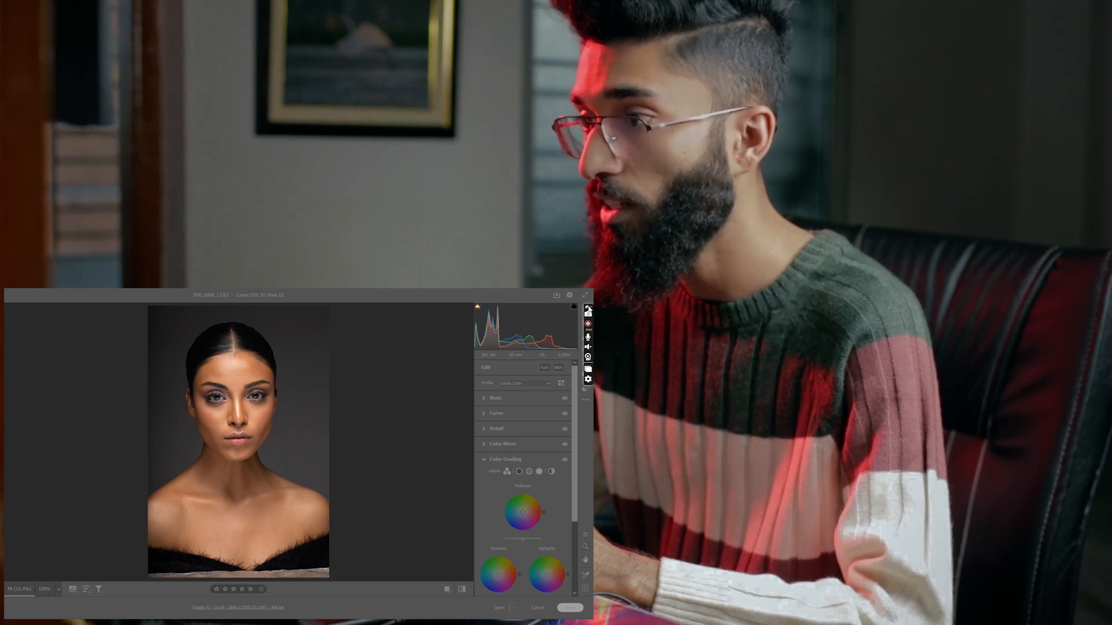
pyautogui.moveTo(589, 309); pyautogui.dragTo(589, 440)
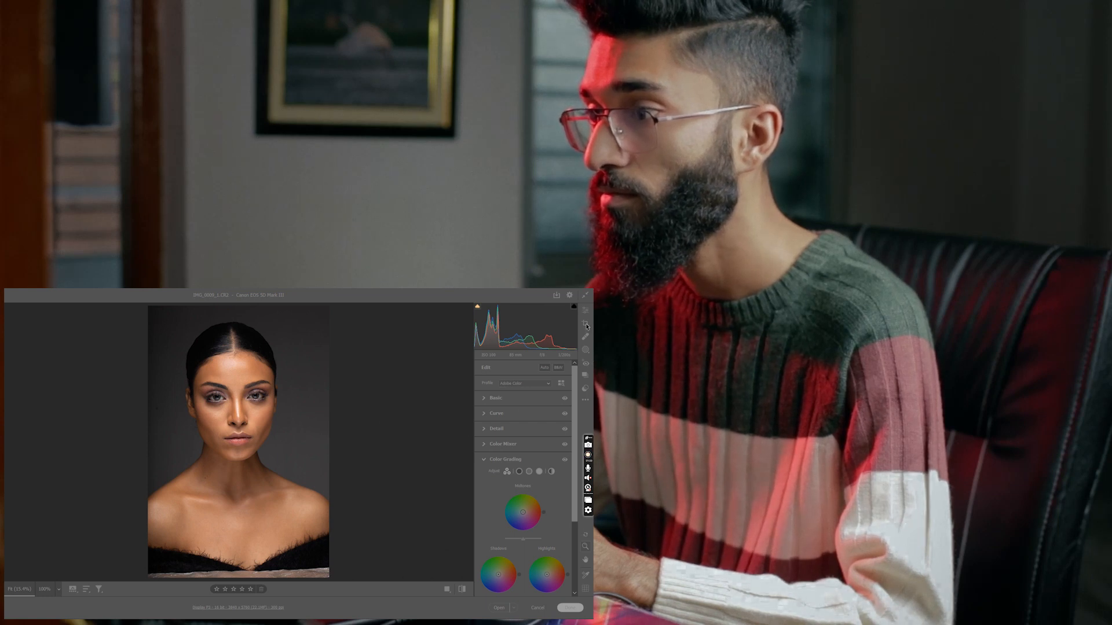
# Crop the portrait with the 4 x 5 / 8 x 10 preset and reposition the woman within the crop frame
pyautogui.click(586, 324)
pyautogui.click(523, 380)
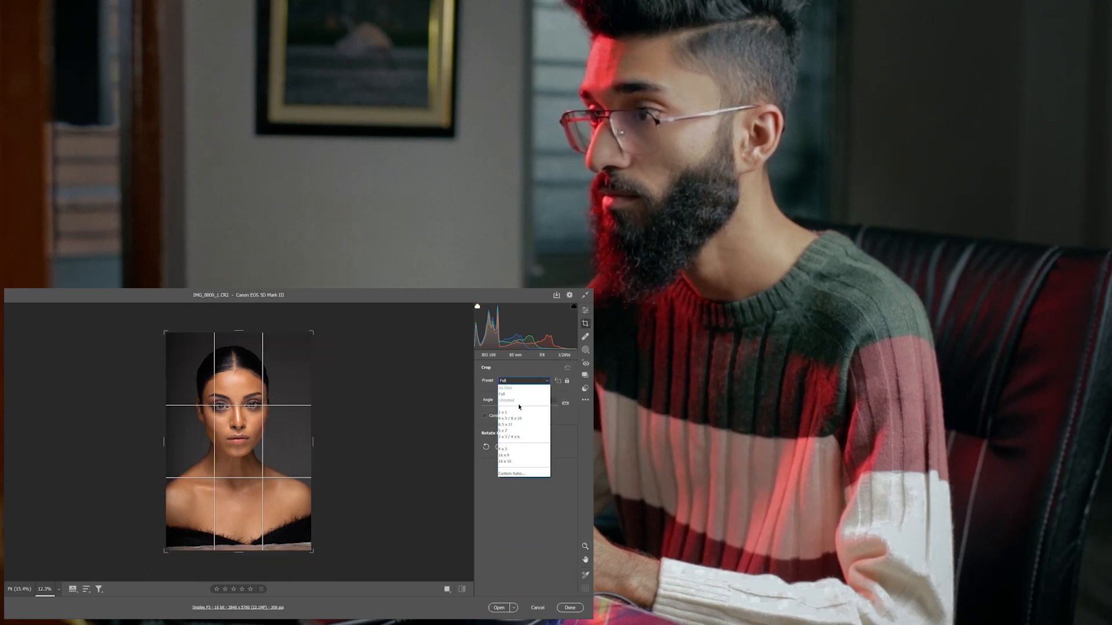
pyautogui.click(521, 419)
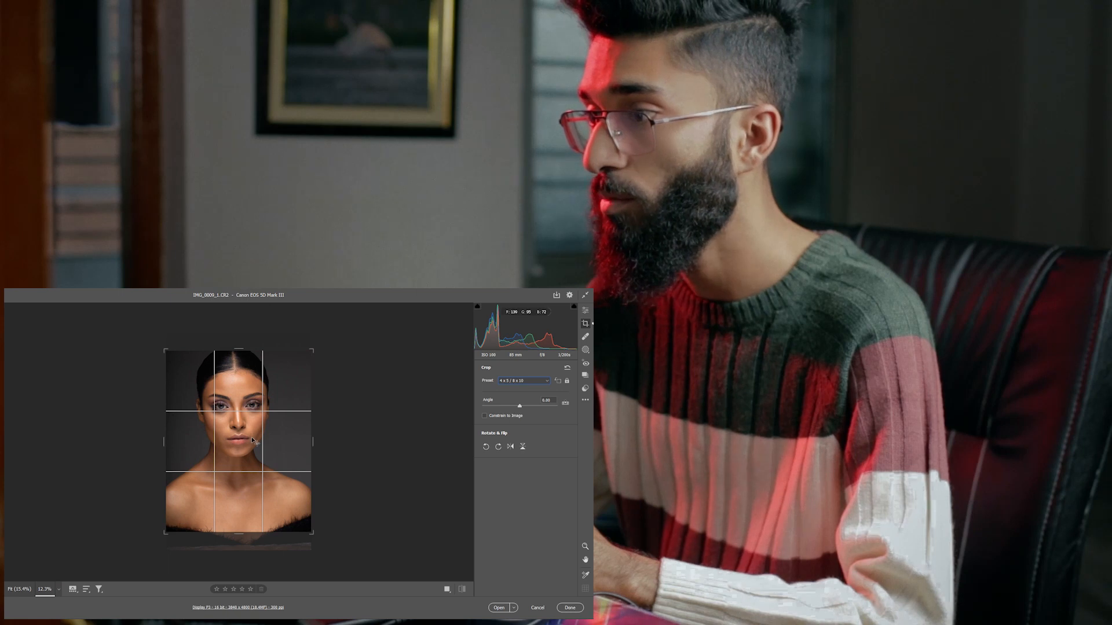
pyautogui.moveTo(265, 418); pyautogui.dragTo(267, 414)
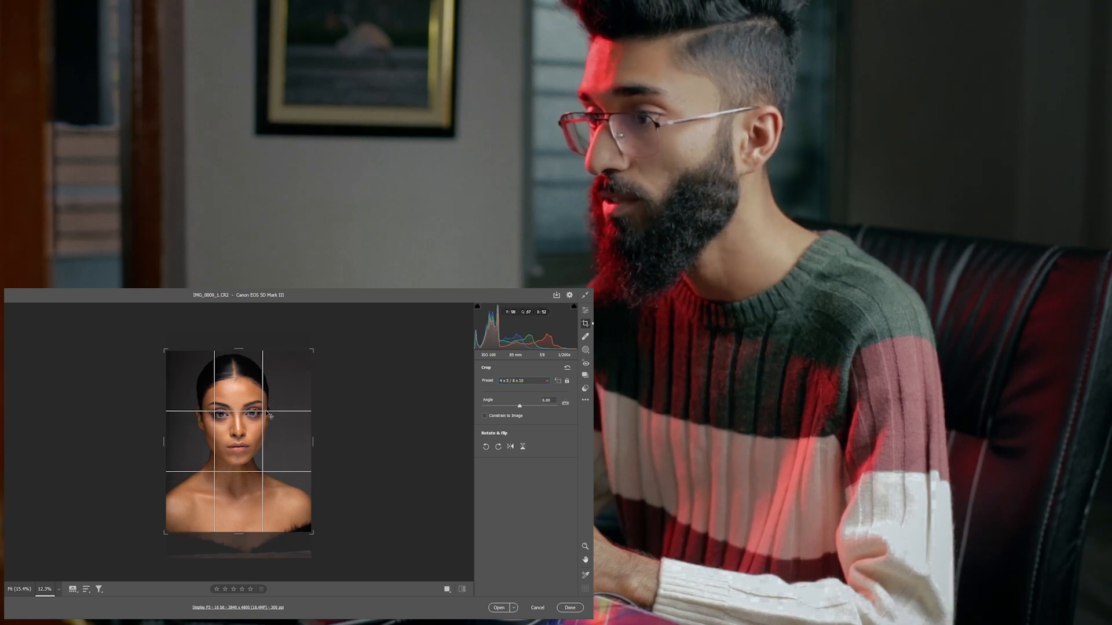
pyautogui.moveTo(267, 413)
pyautogui.mouseDown()
pyautogui.moveTo(269, 397)
pyautogui.moveTo(269, 411)
pyautogui.mouseUp()
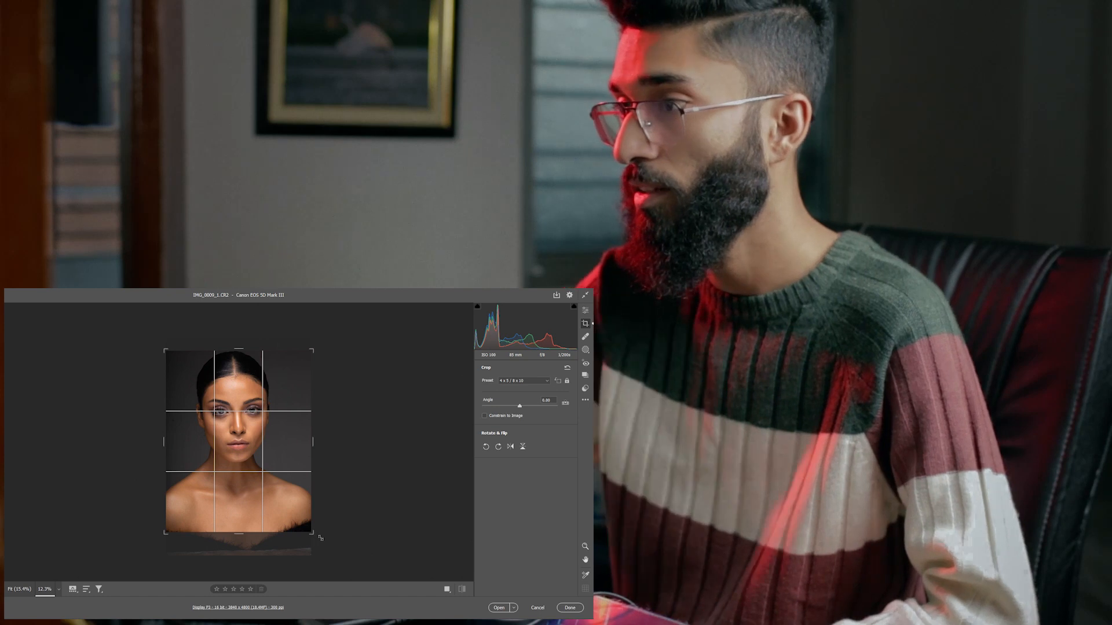
pyautogui.moveTo(270, 501); pyautogui.dragTo(251, 470)
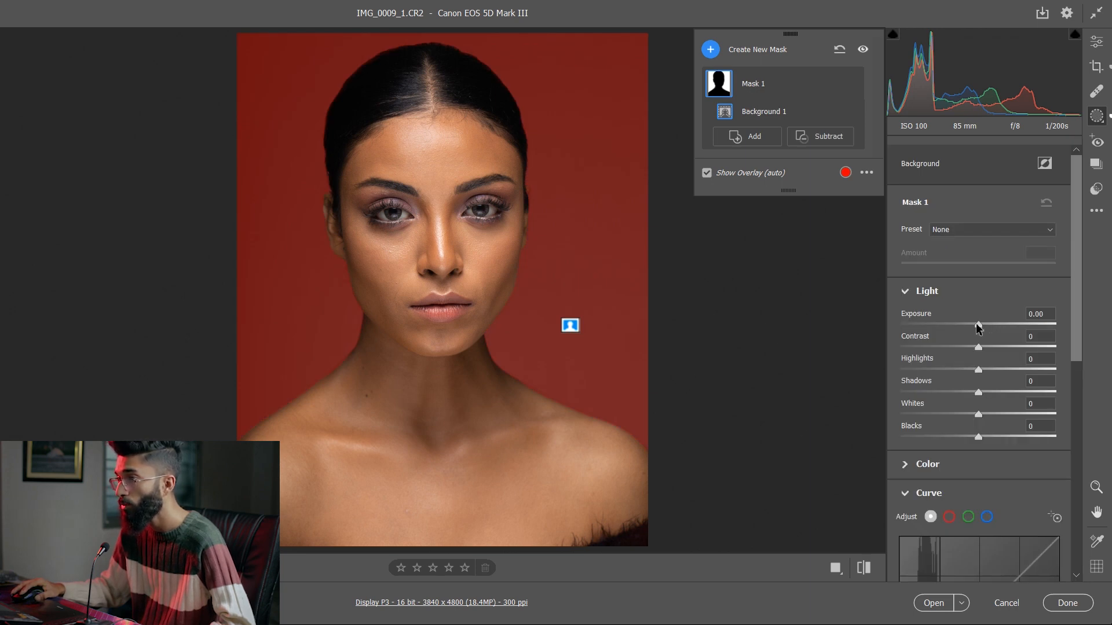
# Set the background mask's exposure to -0.50 and draw a horizontal linear gradient mask from the photo's left edge past the face
pyautogui.moveTo(978, 328); pyautogui.dragTo(968, 328)
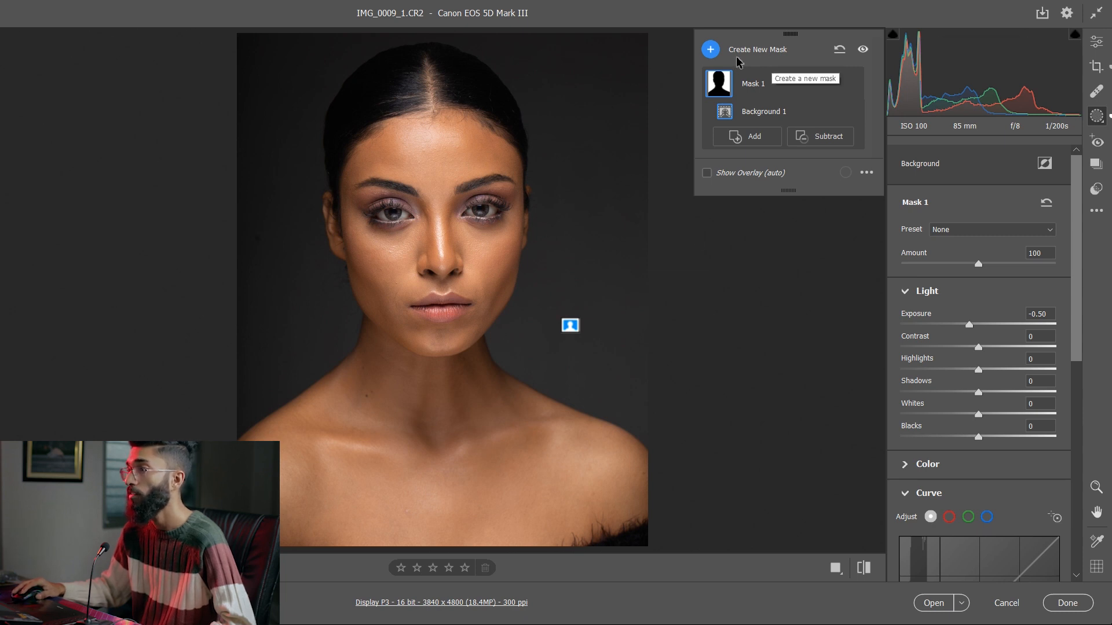
pyautogui.click(710, 49)
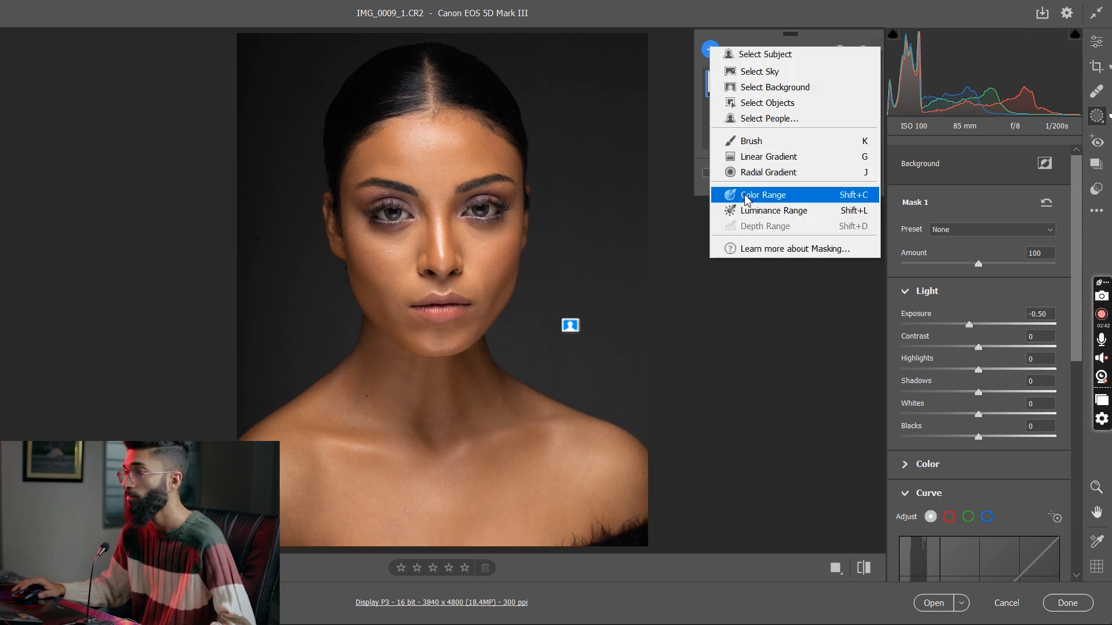
pyautogui.click(747, 157)
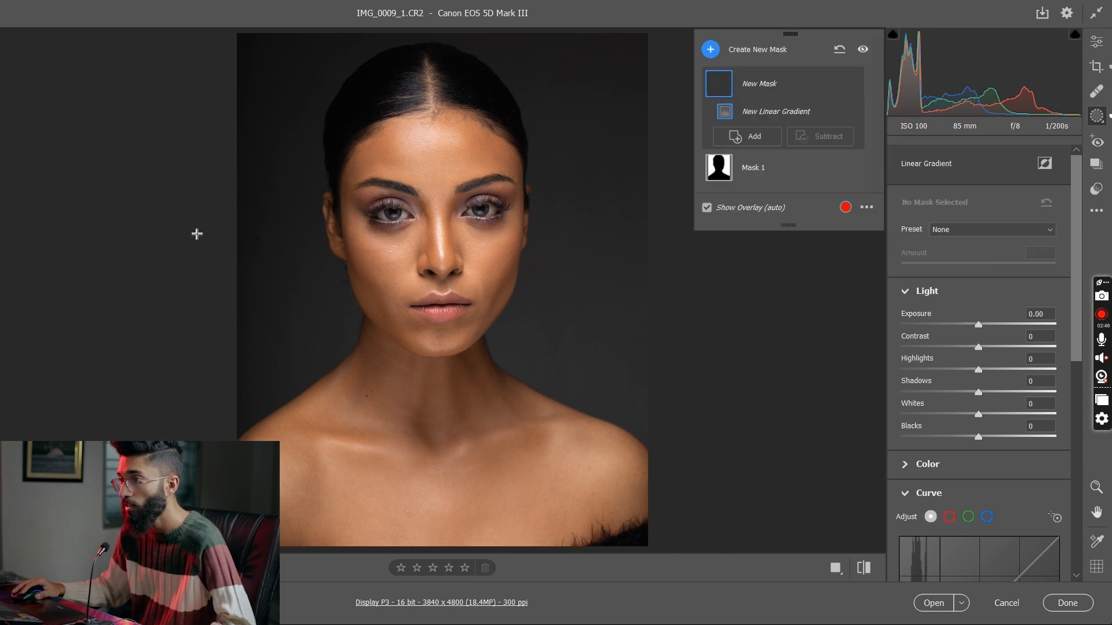
pyautogui.moveTo(227, 234); pyautogui.dragTo(566, 234)
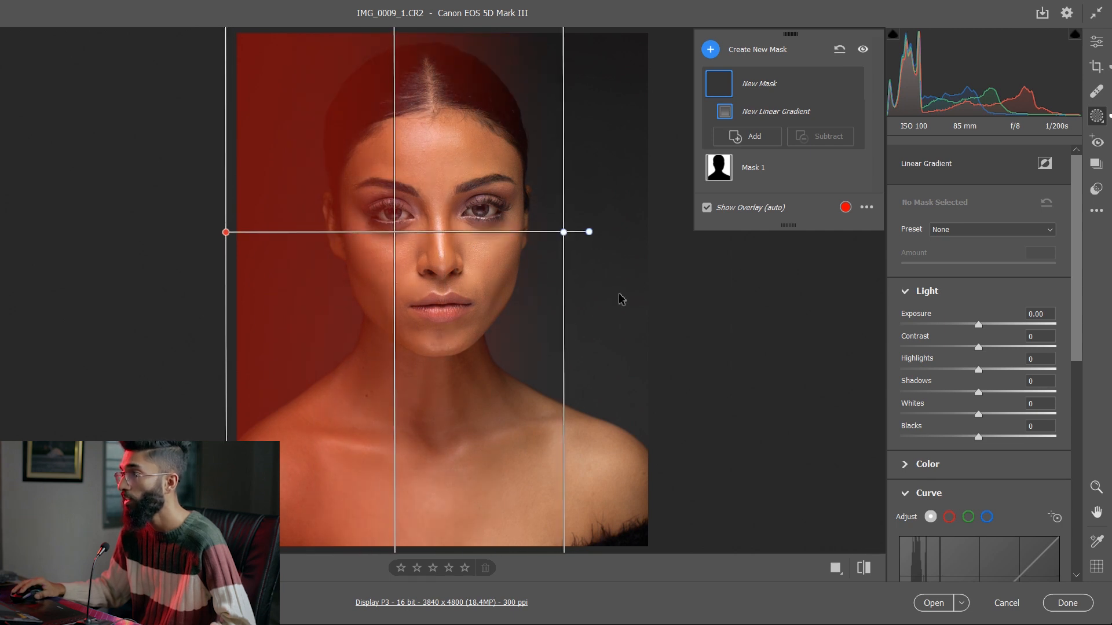
# Subtract the subject from the linear gradient mask and set the mask's shadows to +65
pyautogui.click(830, 138)
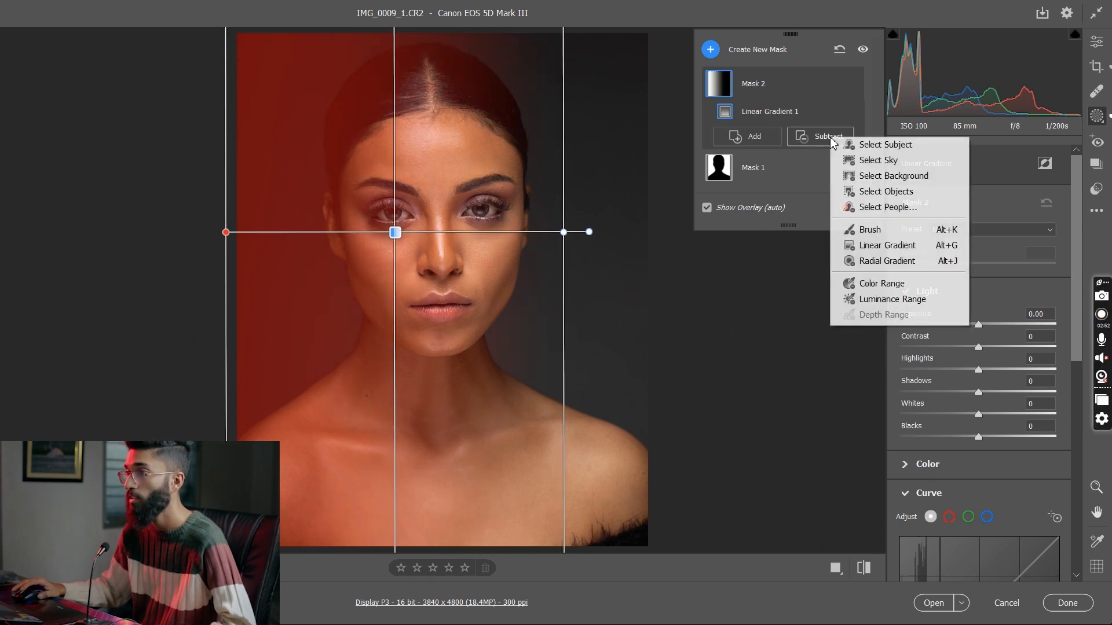
pyautogui.click(880, 146)
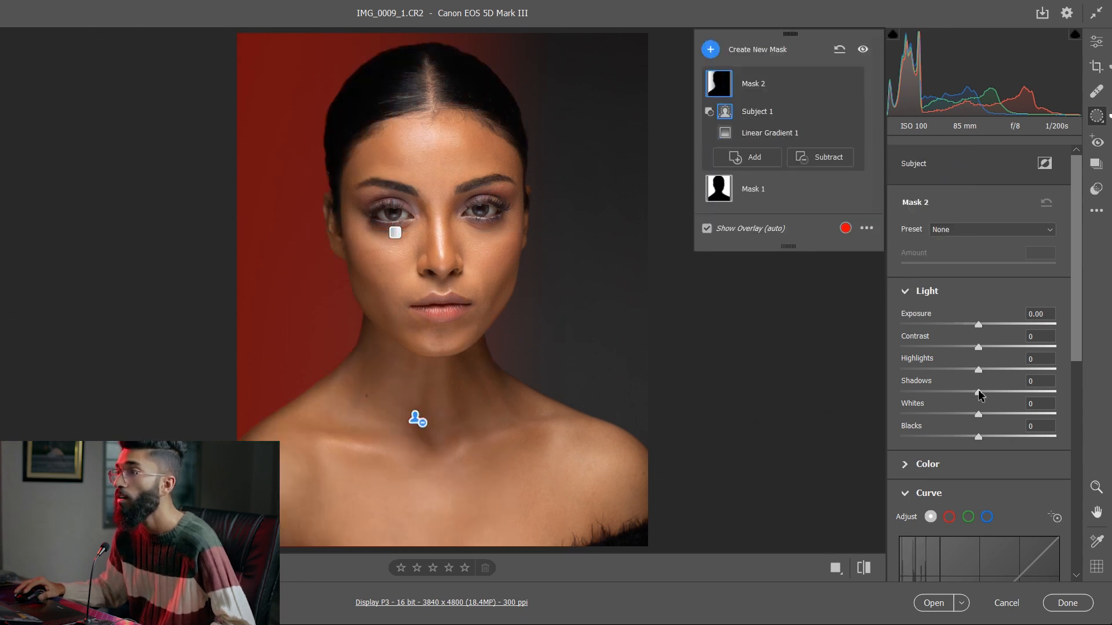
pyautogui.moveTo(979, 394); pyautogui.dragTo(1029, 400)
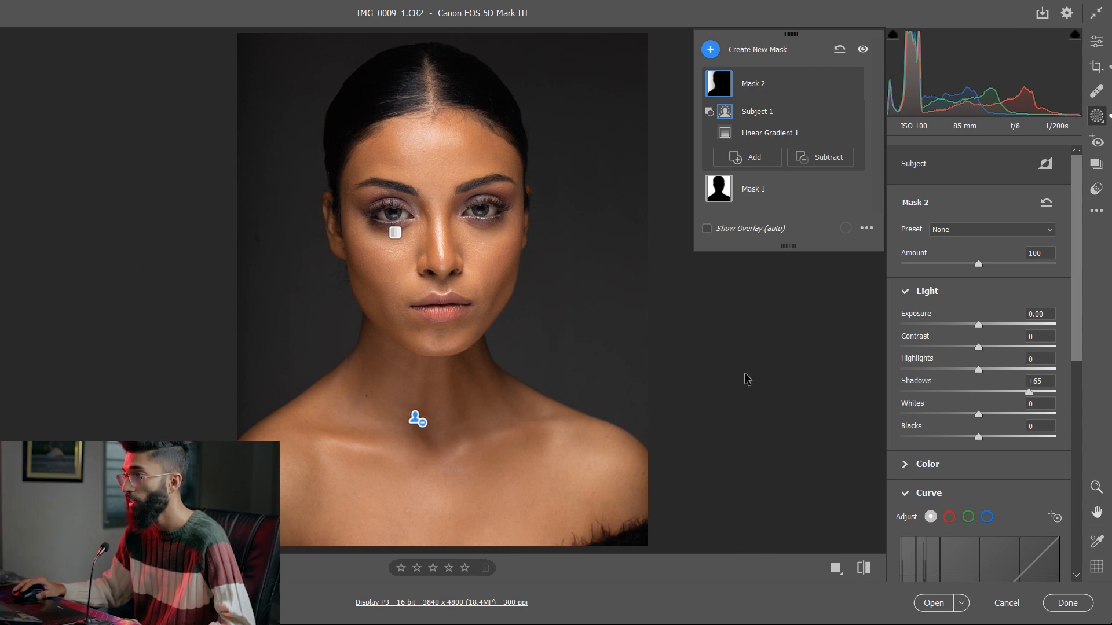
# Adjust the photo's contrast slightly in the Basic settings and set the sharpening masking to 35
pyautogui.click(1096, 41)
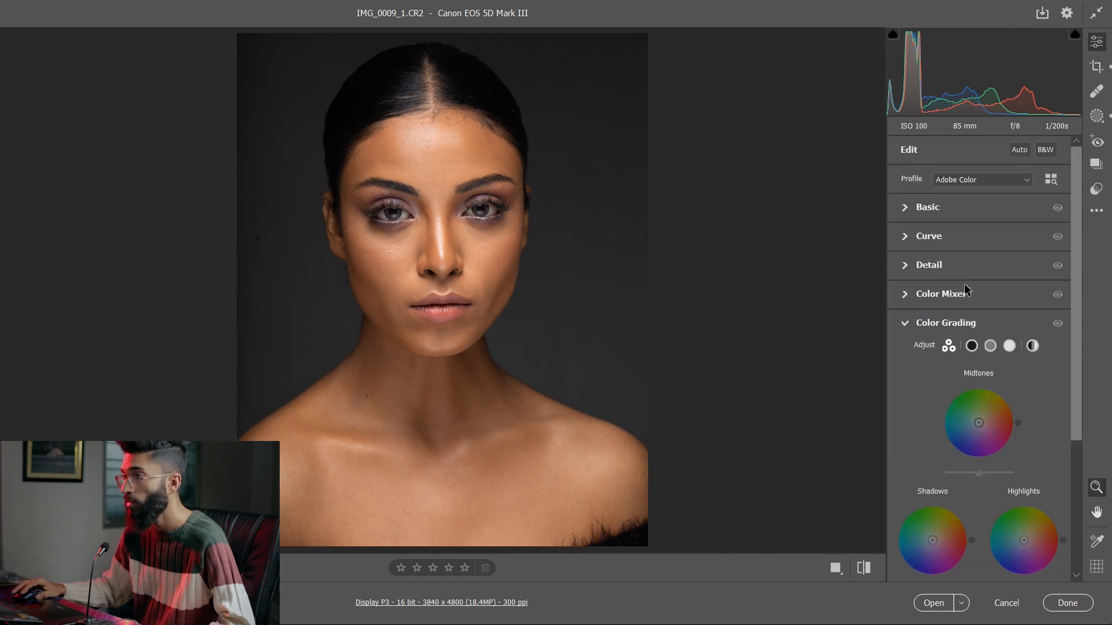
pyautogui.click(908, 208)
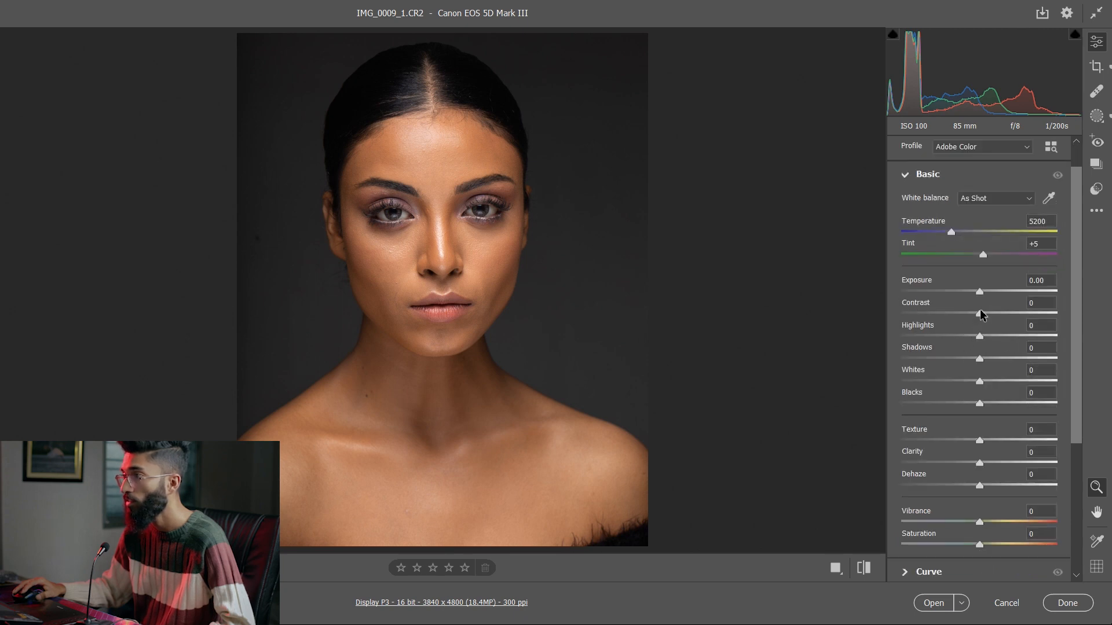
pyautogui.moveTo(981, 314); pyautogui.dragTo(990, 360)
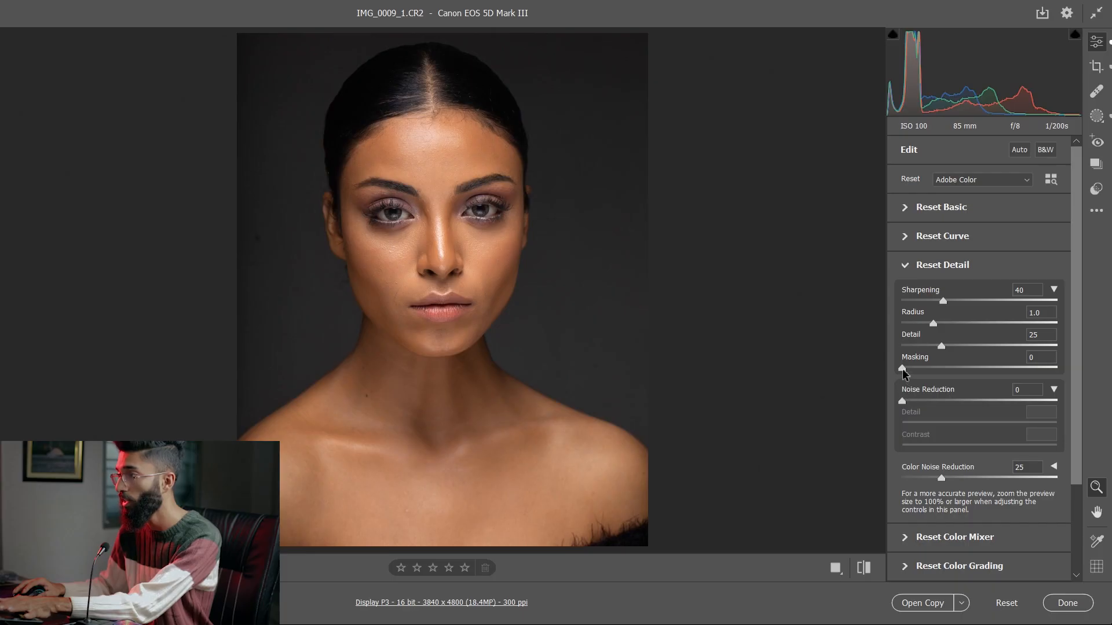
pyautogui.moveTo(903, 370); pyautogui.dragTo(957, 379)
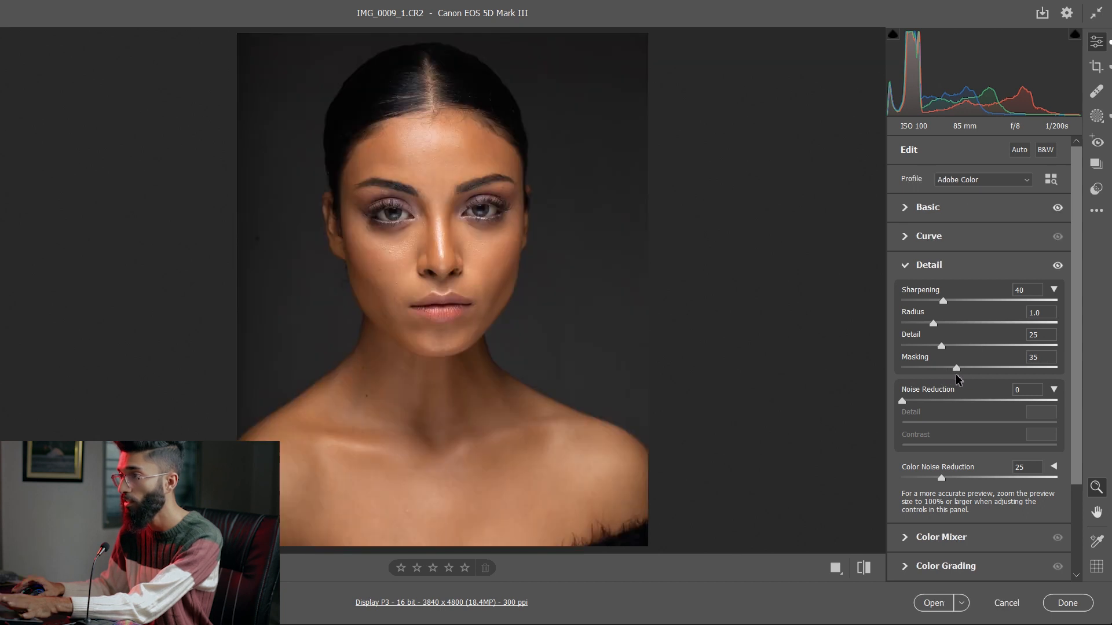
pyautogui.click(905, 268)
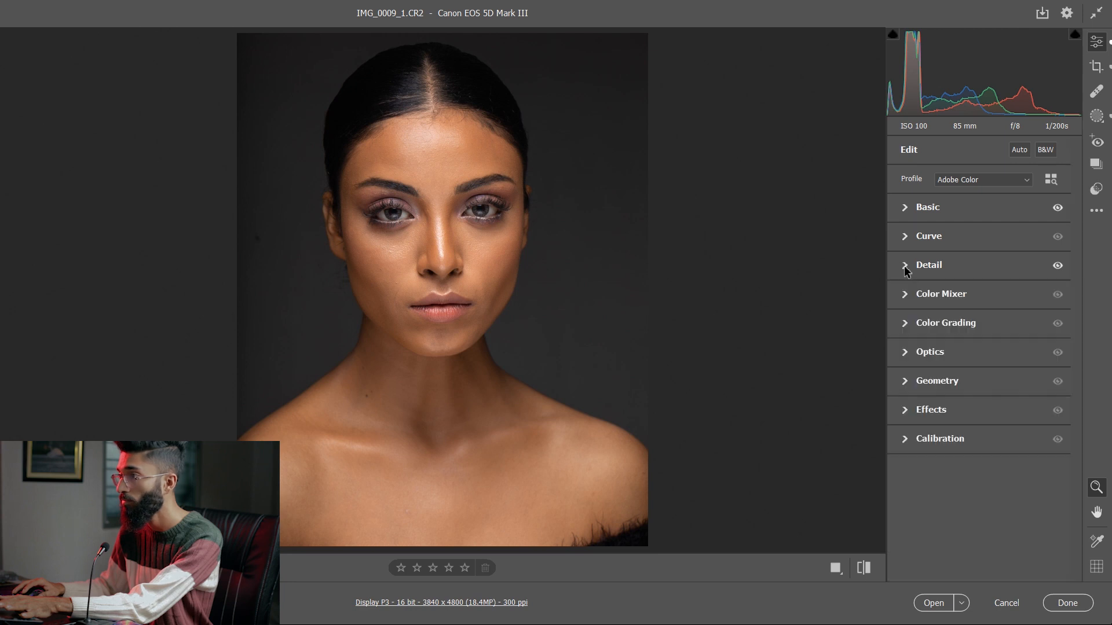
# Set the saturation of the reds to +29 in the Color Mixer and open the developed photo in Photoshop
pyautogui.click(906, 295)
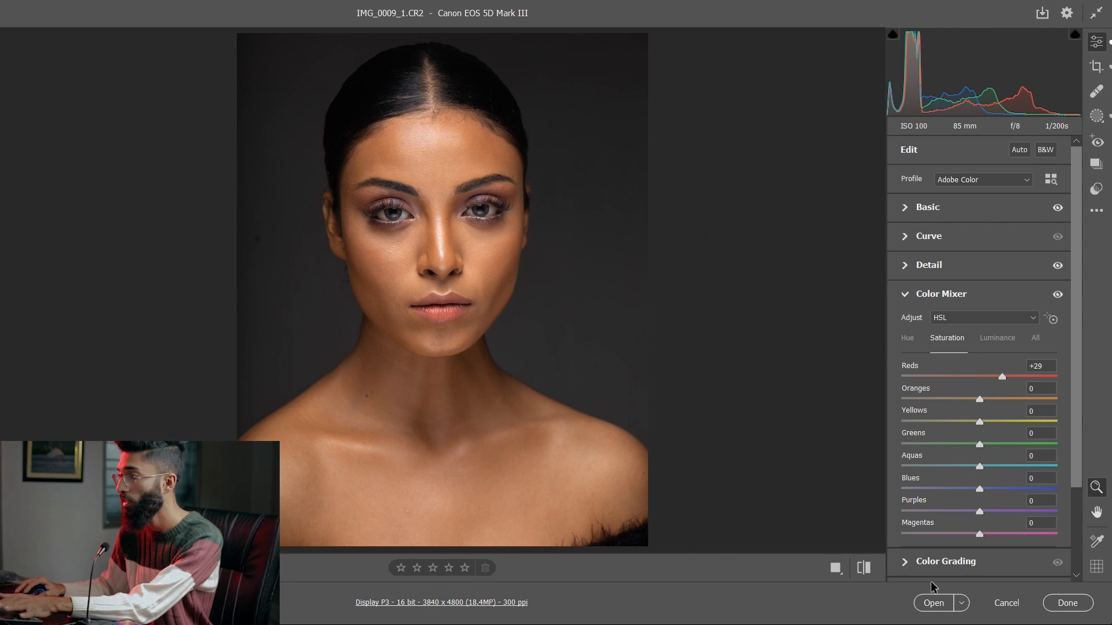
pyautogui.click(934, 605)
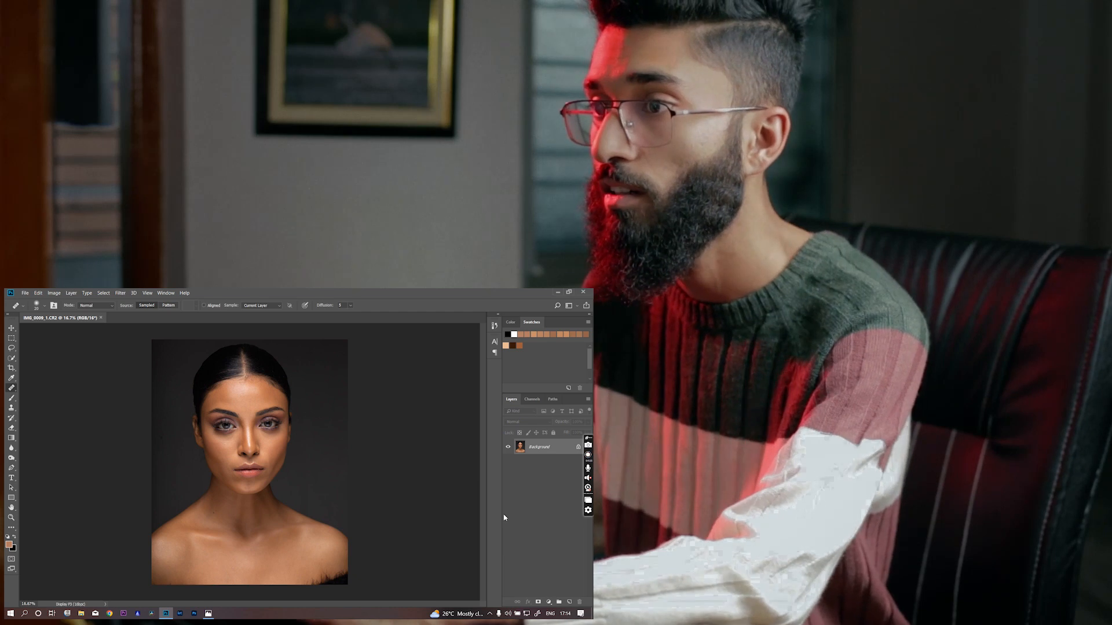
# Duplicate the background layer and replace the lassoed black fabric in the photo's lower right corner using a Content-Aware fill
pyautogui.hotkey('ctrl', 'j')
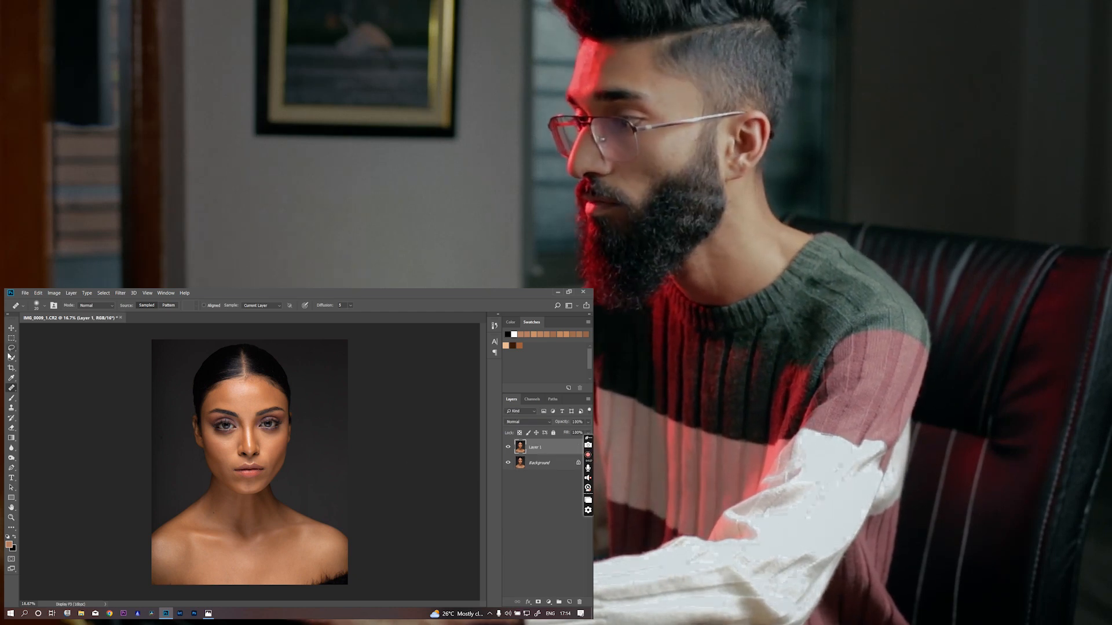
pyautogui.click(11, 350)
pyautogui.moveTo(351, 568)
pyautogui.mouseDown()
pyautogui.moveTo(298, 592)
pyautogui.moveTo(357, 592)
pyautogui.mouseUp()
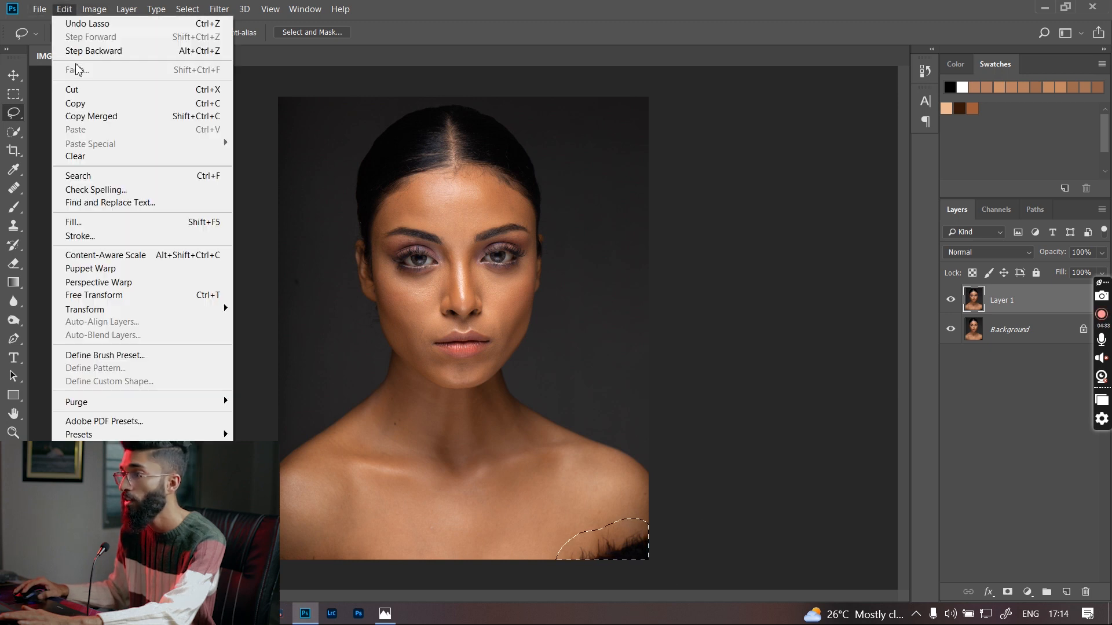
pyautogui.click(93, 223)
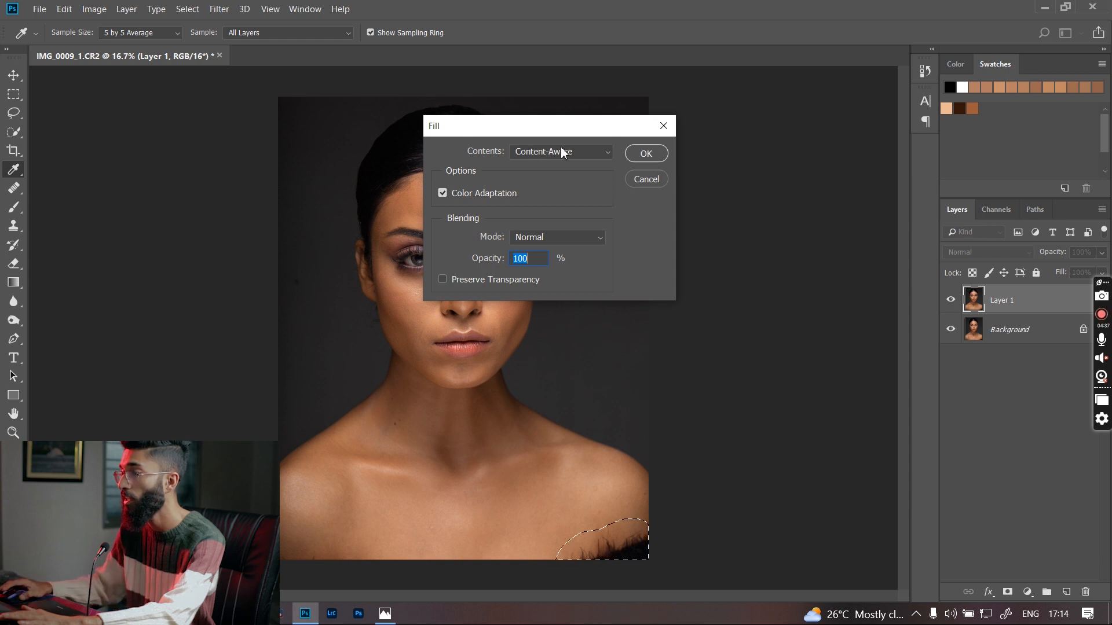
pyautogui.click(643, 159)
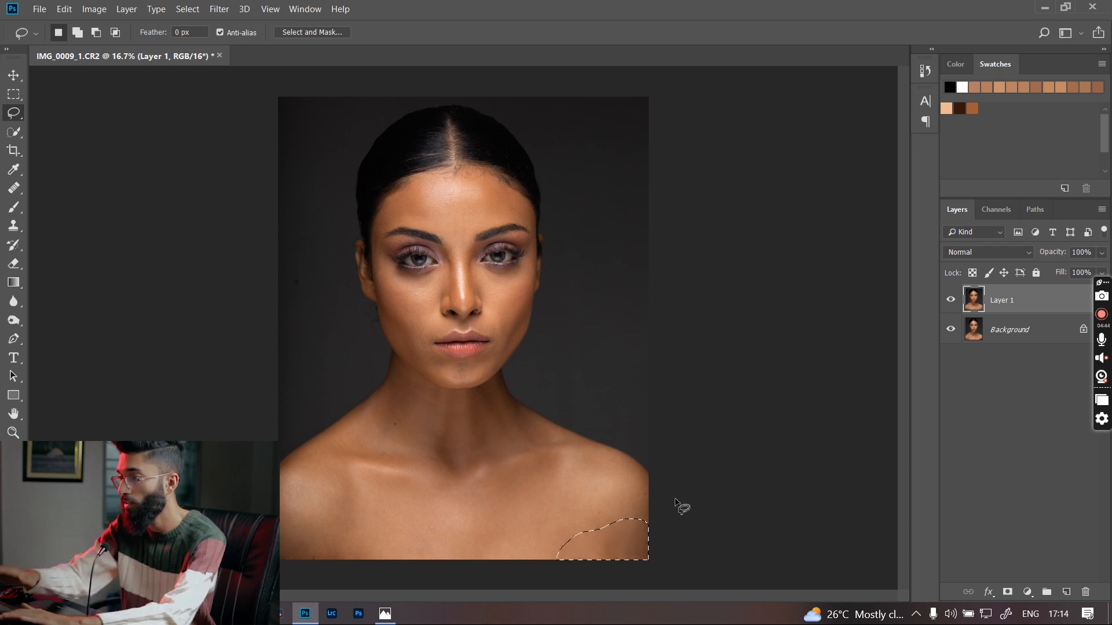
pyautogui.hotkey('ctrl', 'd')
# Crop the photo slightly tighter at a 4:5 (8:10) ratio and add a Gradient Map adjustment layer above the duplicate
pyautogui.press('c')
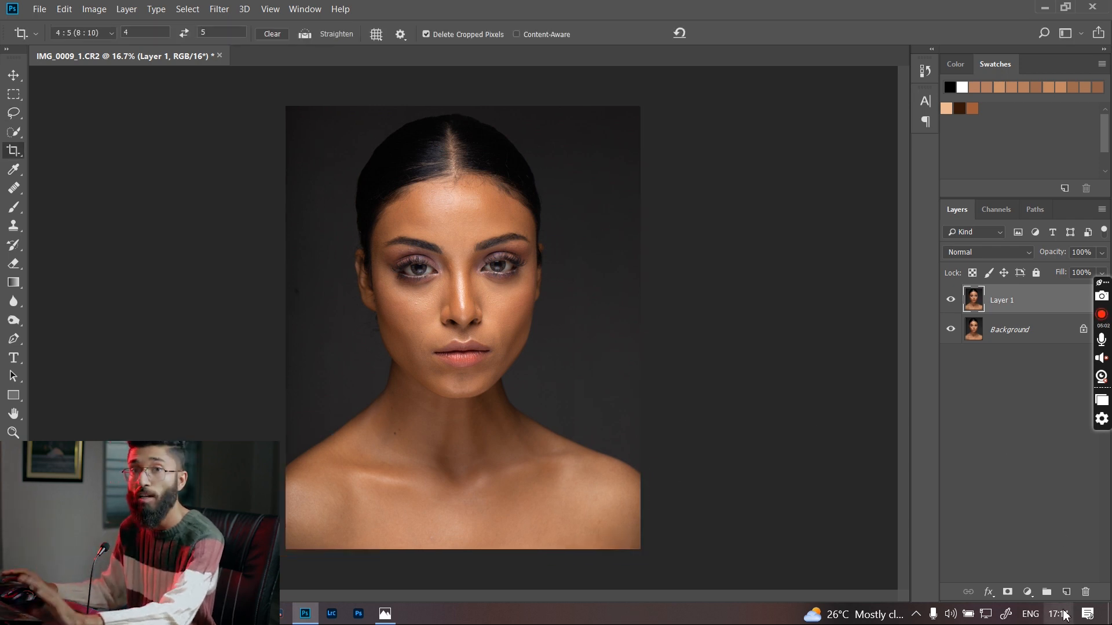
pyautogui.click(1026, 593)
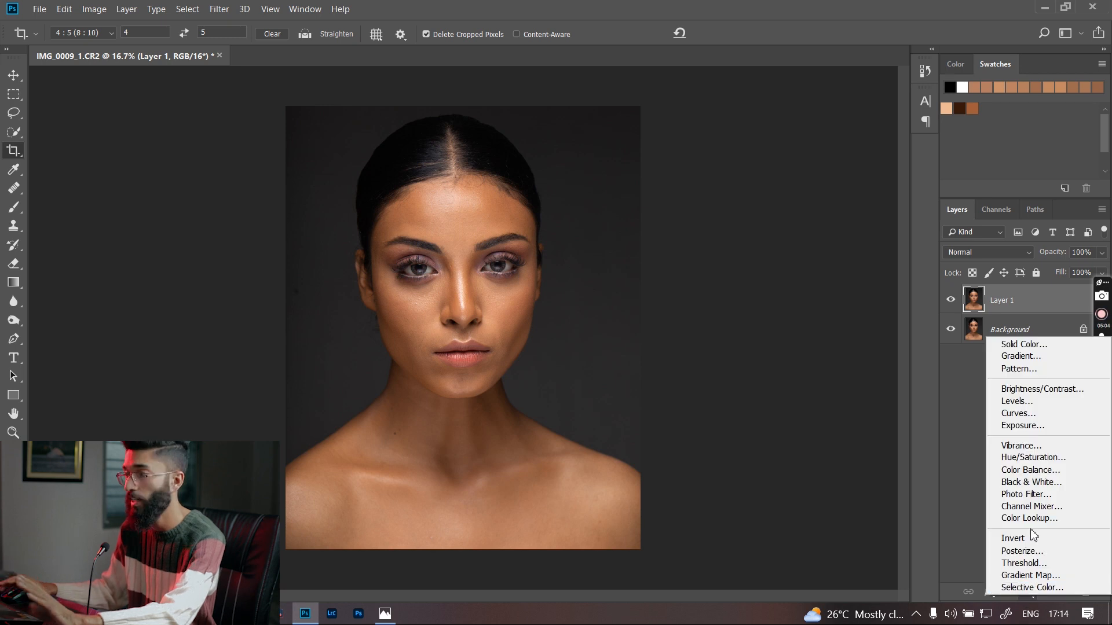
pyautogui.click(1036, 576)
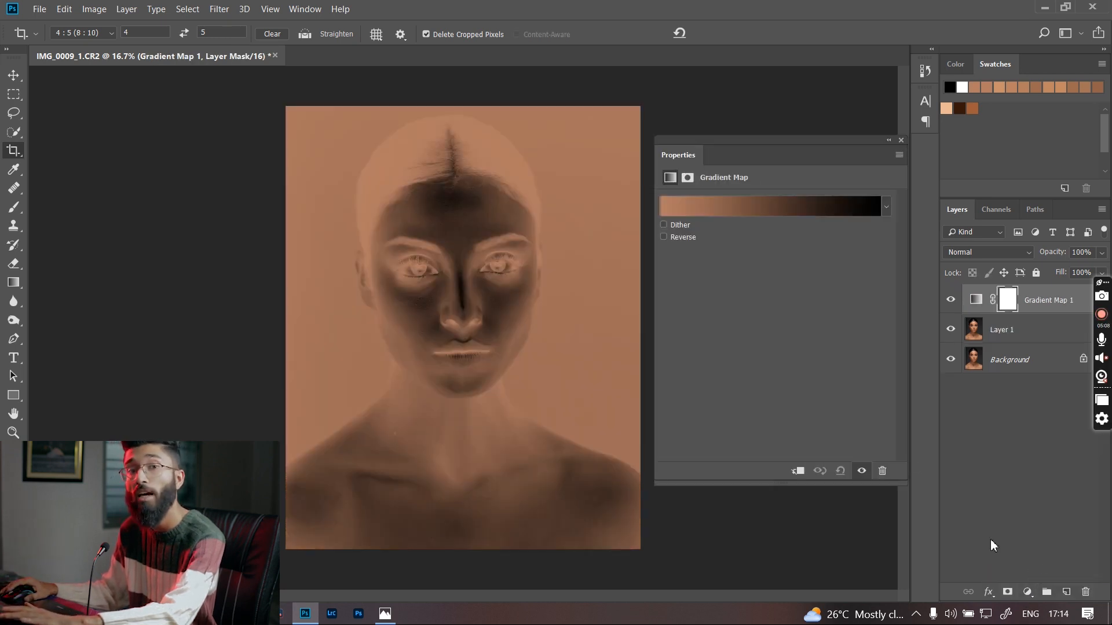
# Set the gradient map's black end stop to the light peach colour e5bb99 and move it to 90% location
pyautogui.click(739, 203)
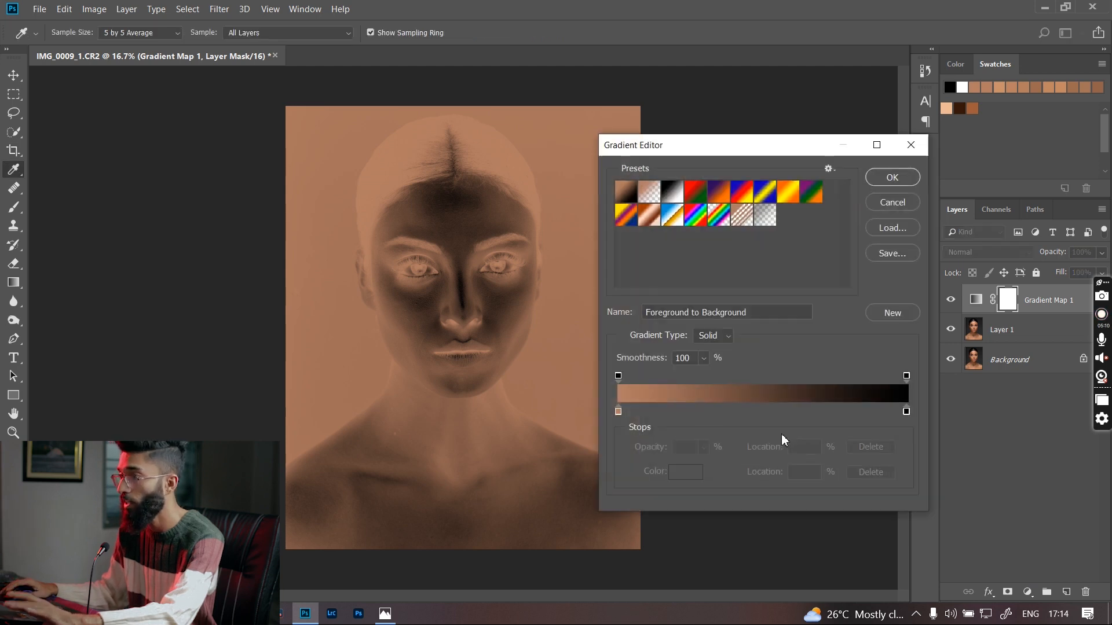
pyautogui.click(907, 412)
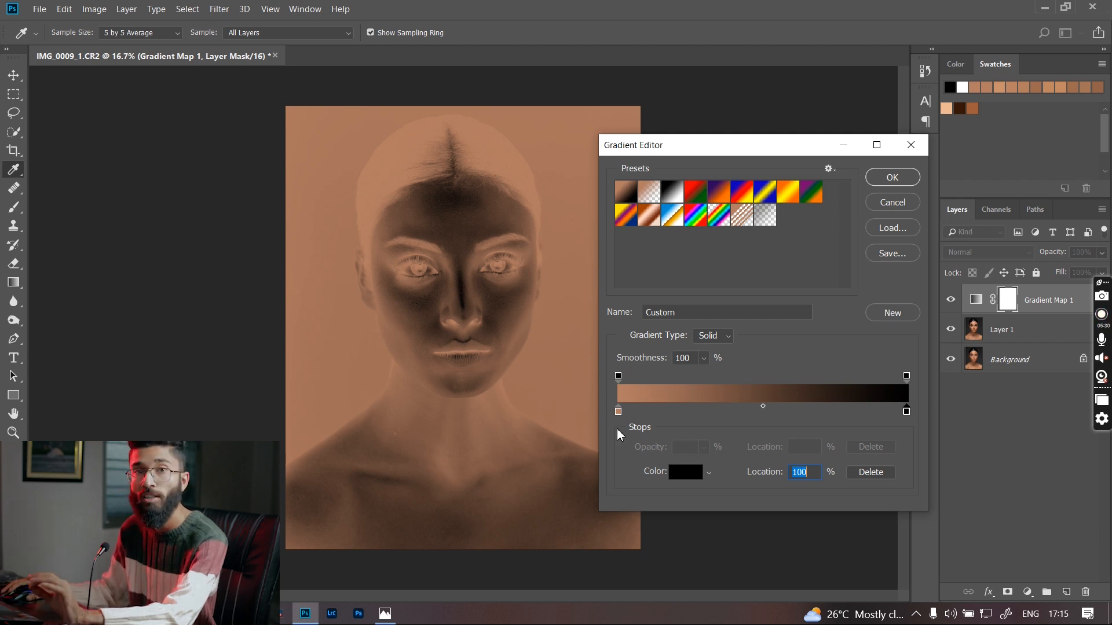
pyautogui.click(689, 479)
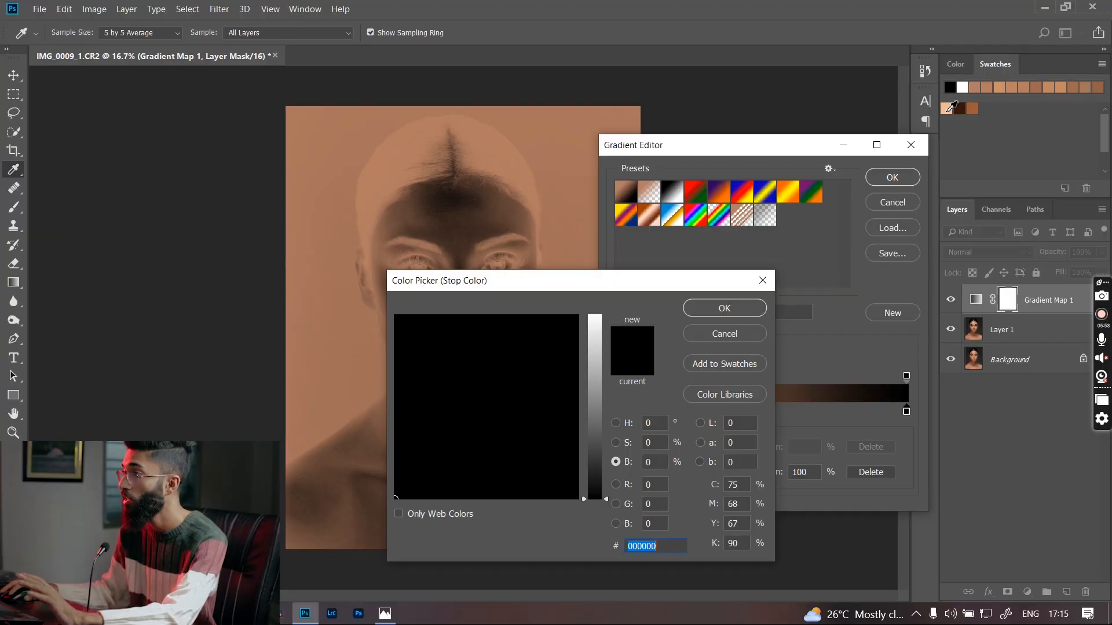
pyautogui.click(947, 109)
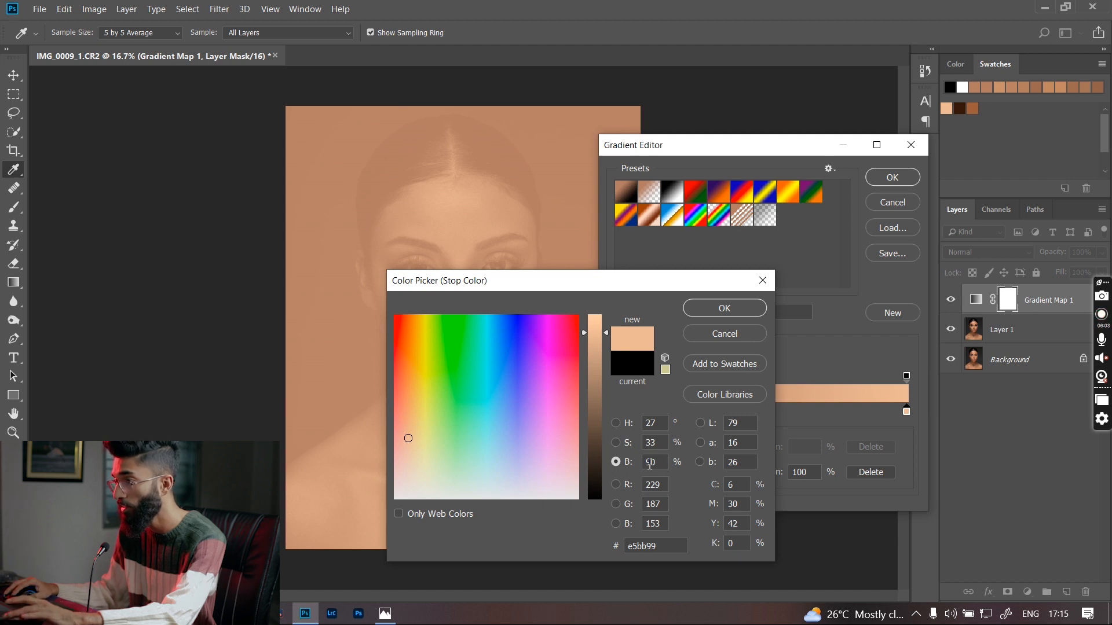
pyautogui.click(728, 308)
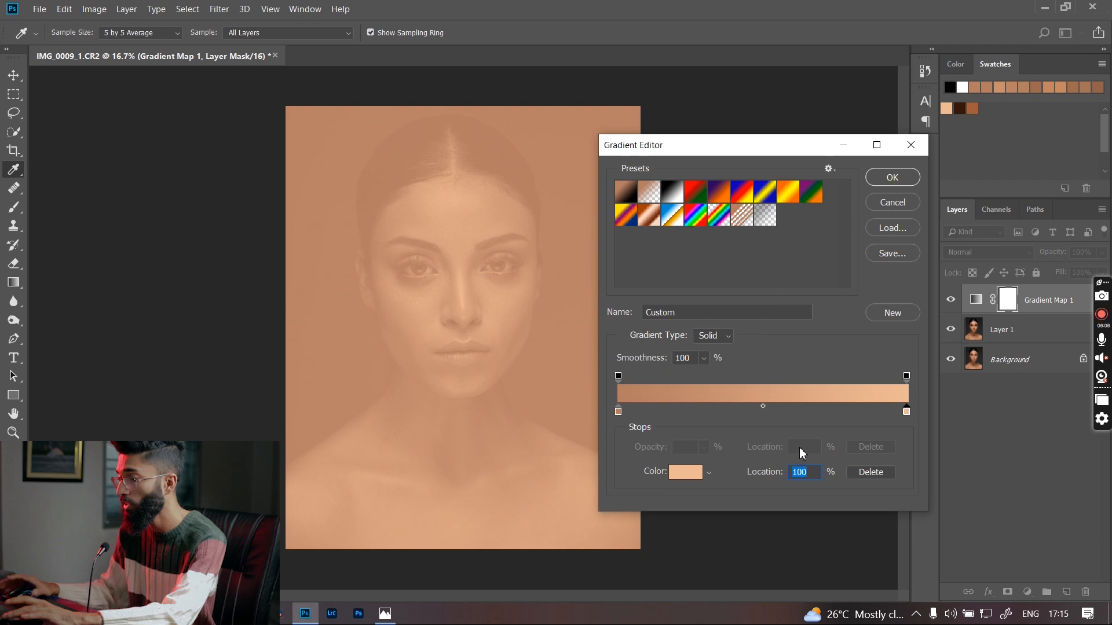
pyautogui.write('90')
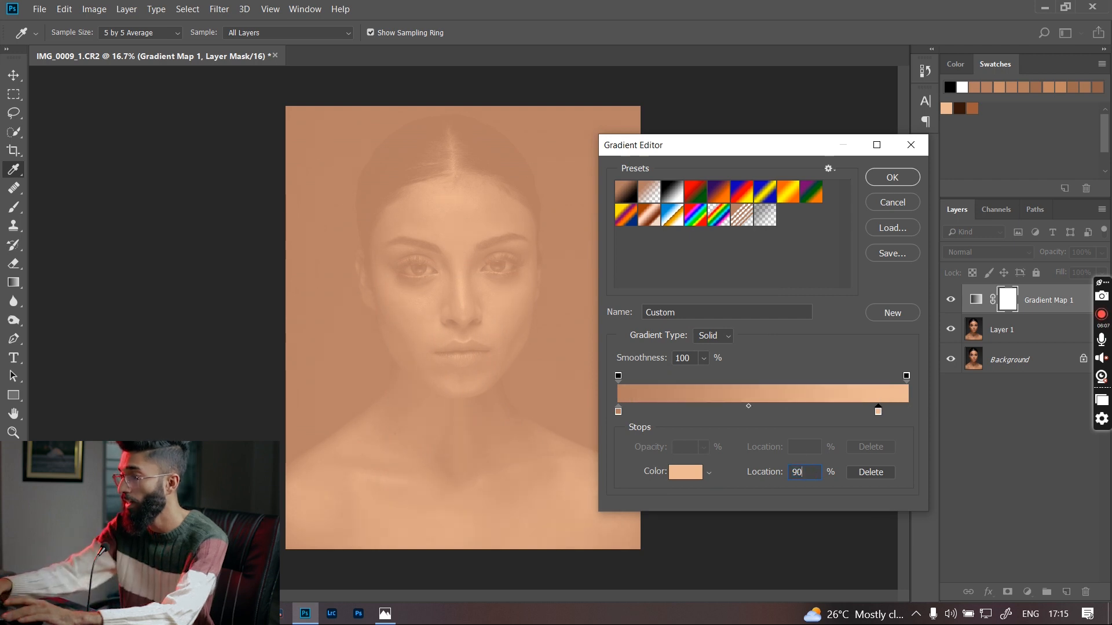
# Set the gradient map's start stop to the dark brown swatch 30190c and move it to 19% location
pyautogui.click(618, 412)
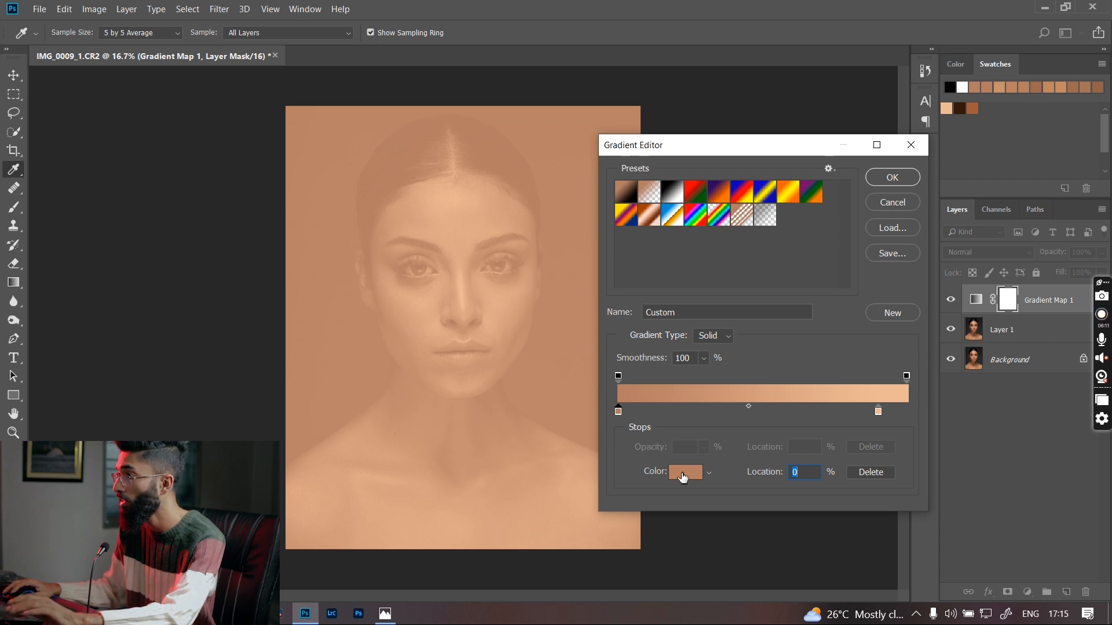
pyautogui.click(684, 473)
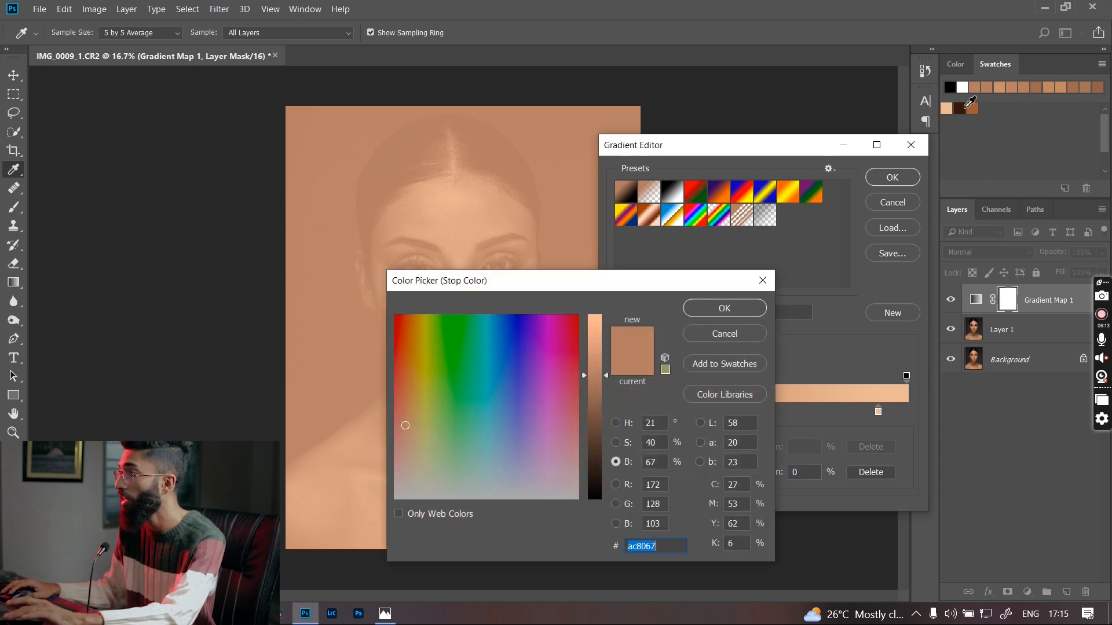
pyautogui.click(961, 108)
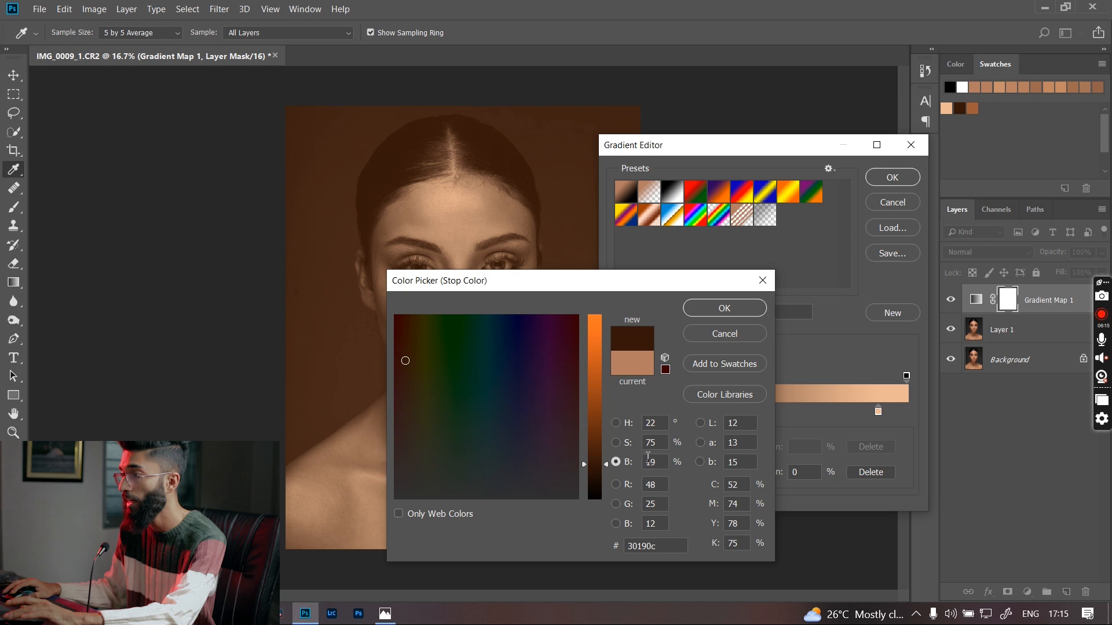
pyautogui.click(718, 308)
pyautogui.write('1')
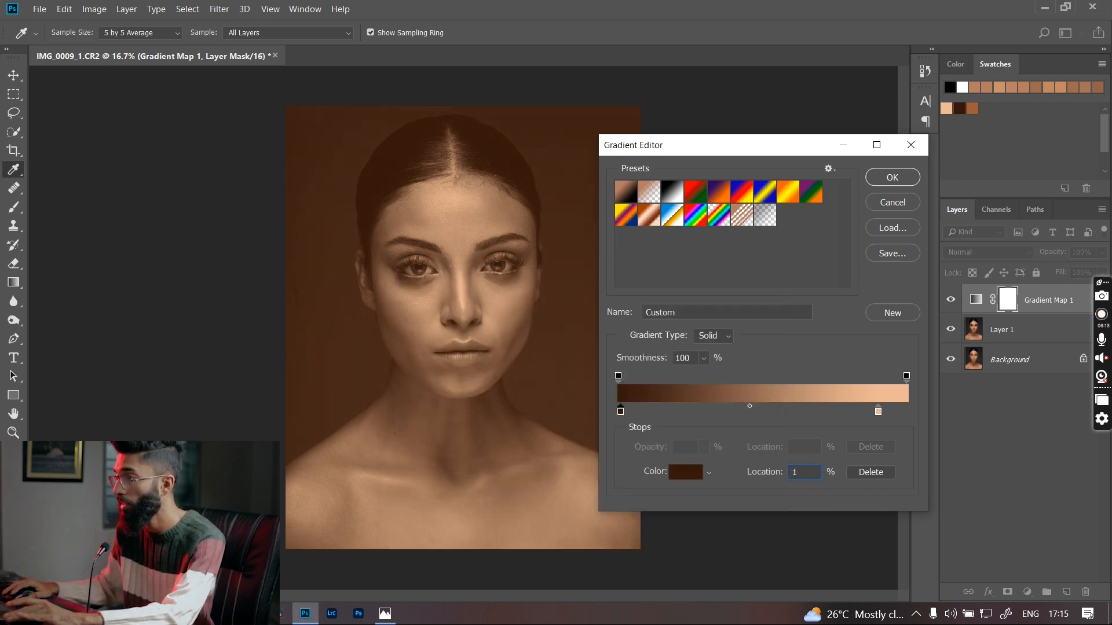
pyautogui.write('9')
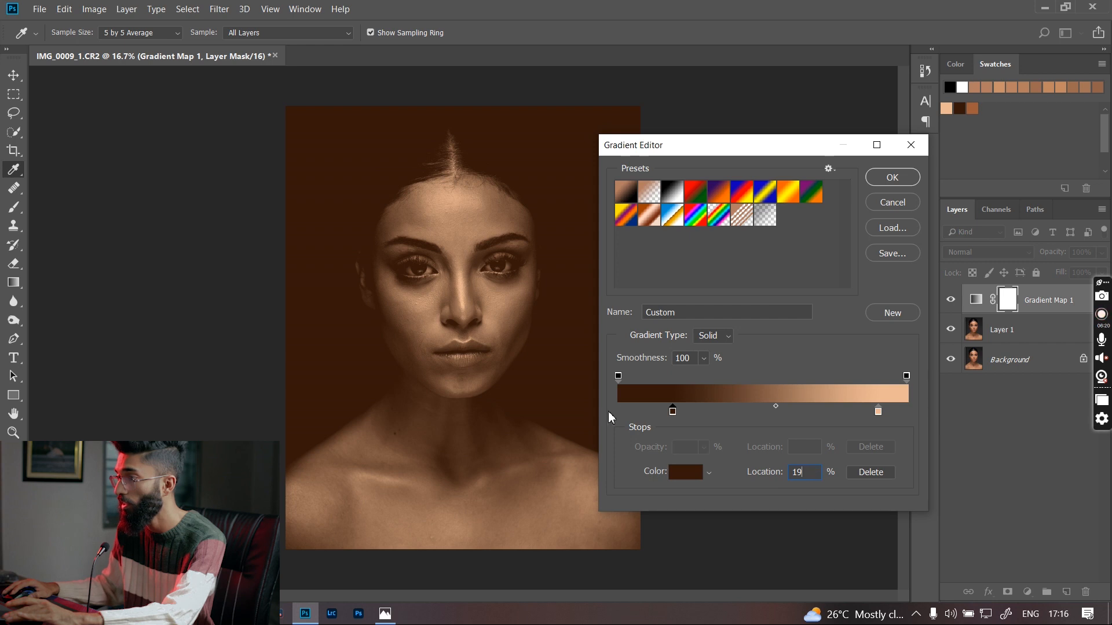
# Add a third gradient stop in the reddish-brown swatch colour 965f40 at 59% location and accept the gradient
pyautogui.click(685, 478)
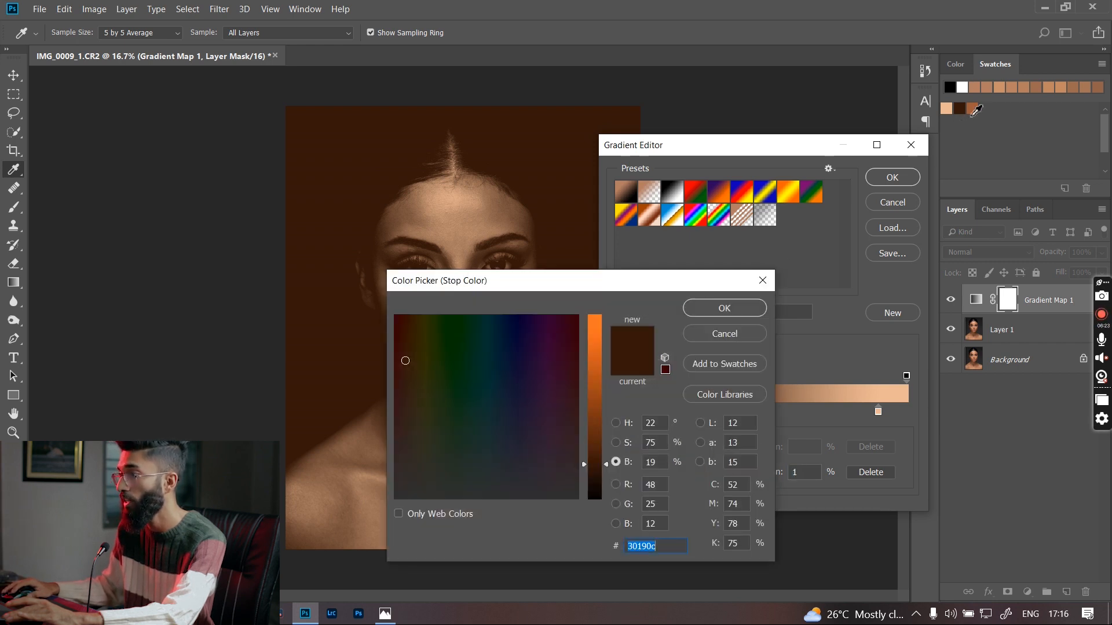
pyautogui.click(977, 112)
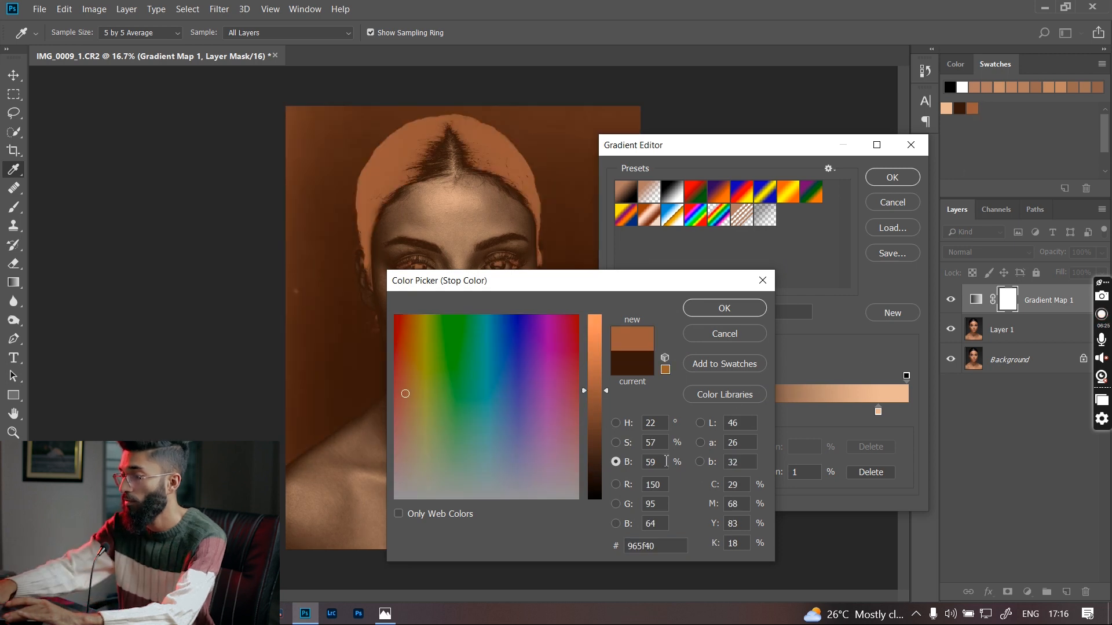
pyautogui.click(740, 309)
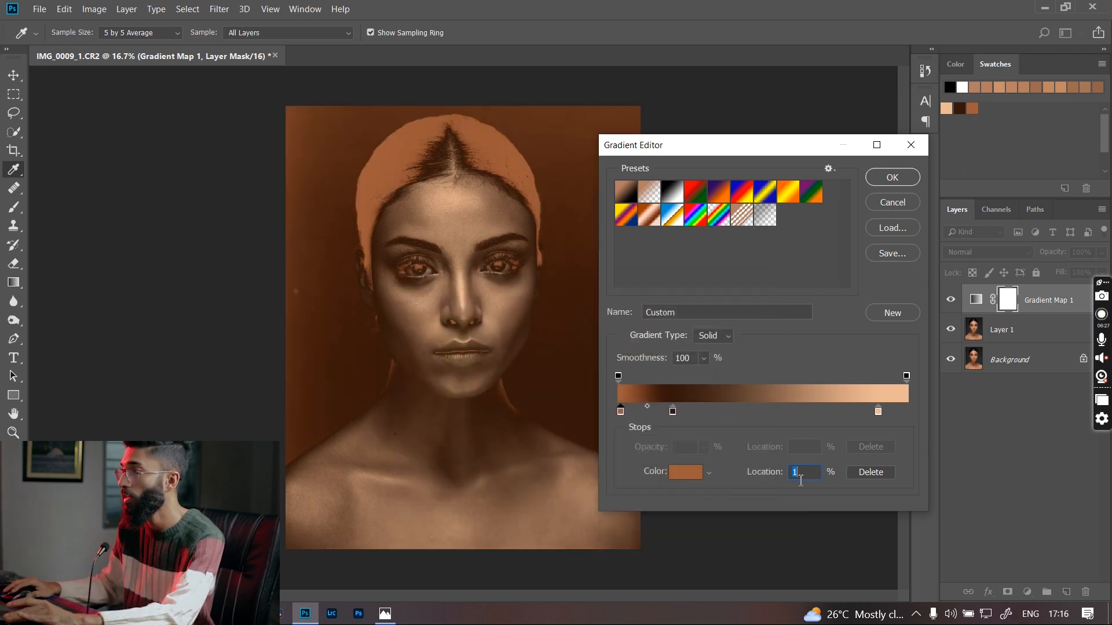
pyautogui.write('59')
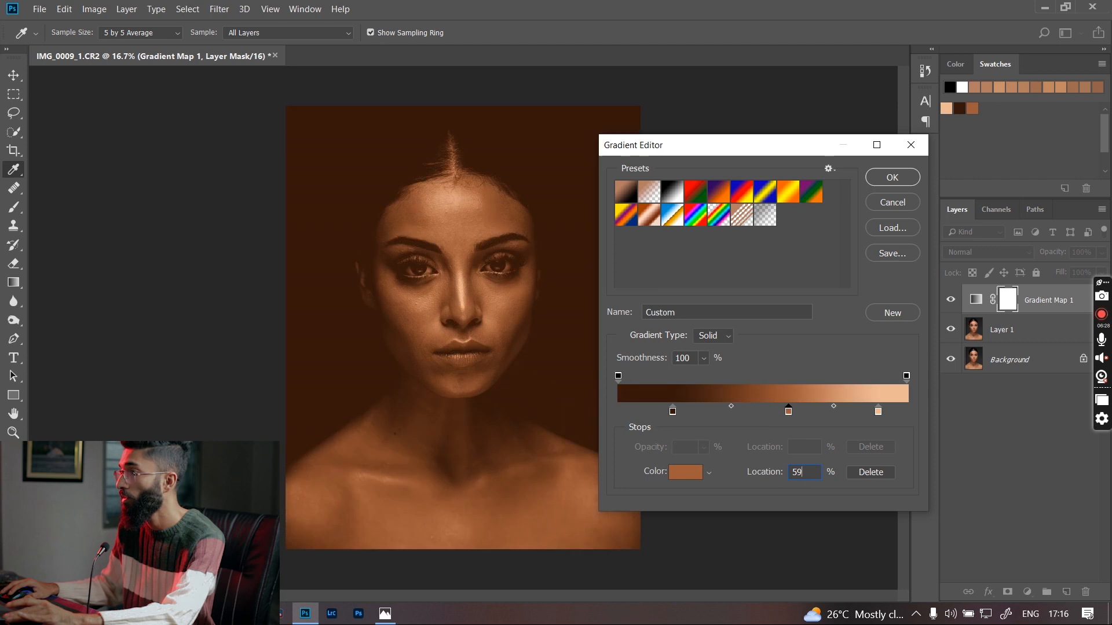
pyautogui.click(883, 176)
pyautogui.press('c')
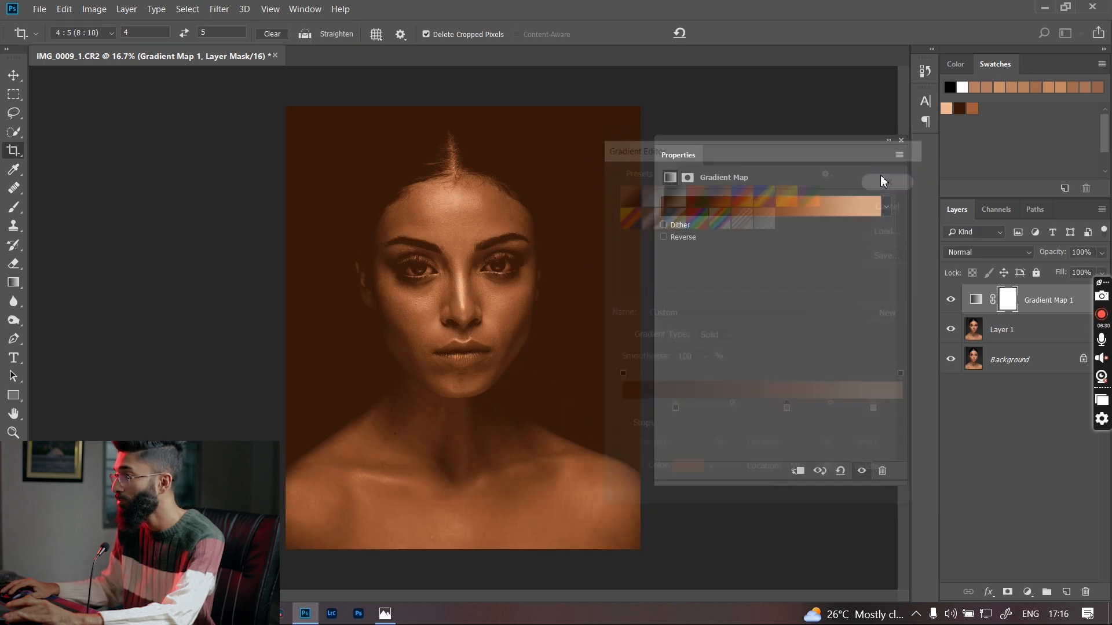
pyautogui.click(901, 140)
# Blend the gradient map layer in Soft Light mode at 16% opacity and compare the photo with and without it
pyautogui.click(968, 251)
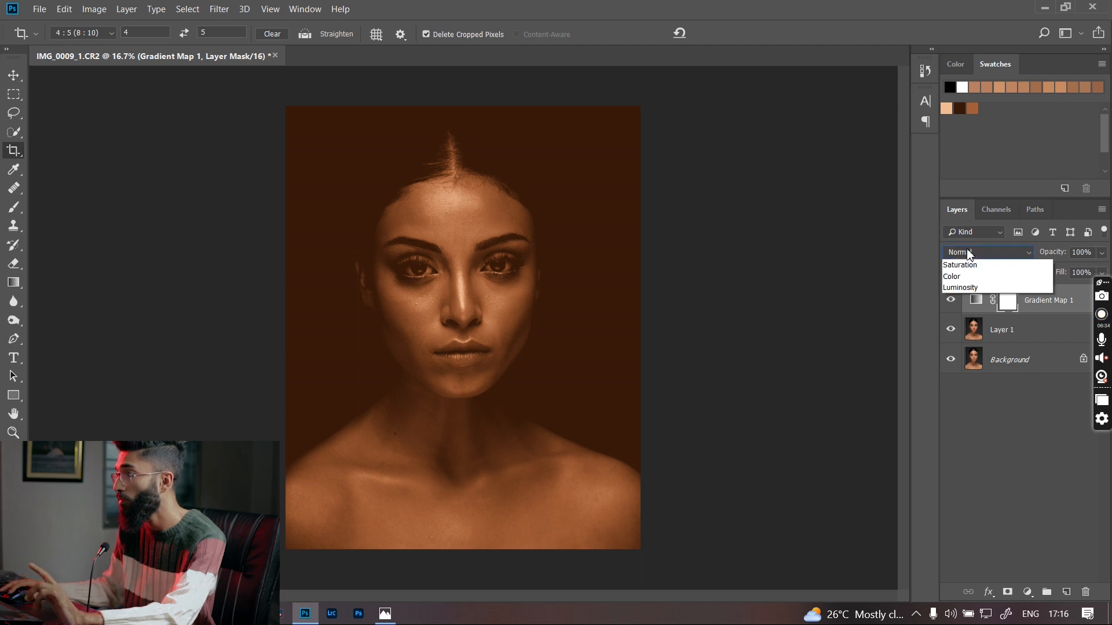
pyautogui.click(977, 443)
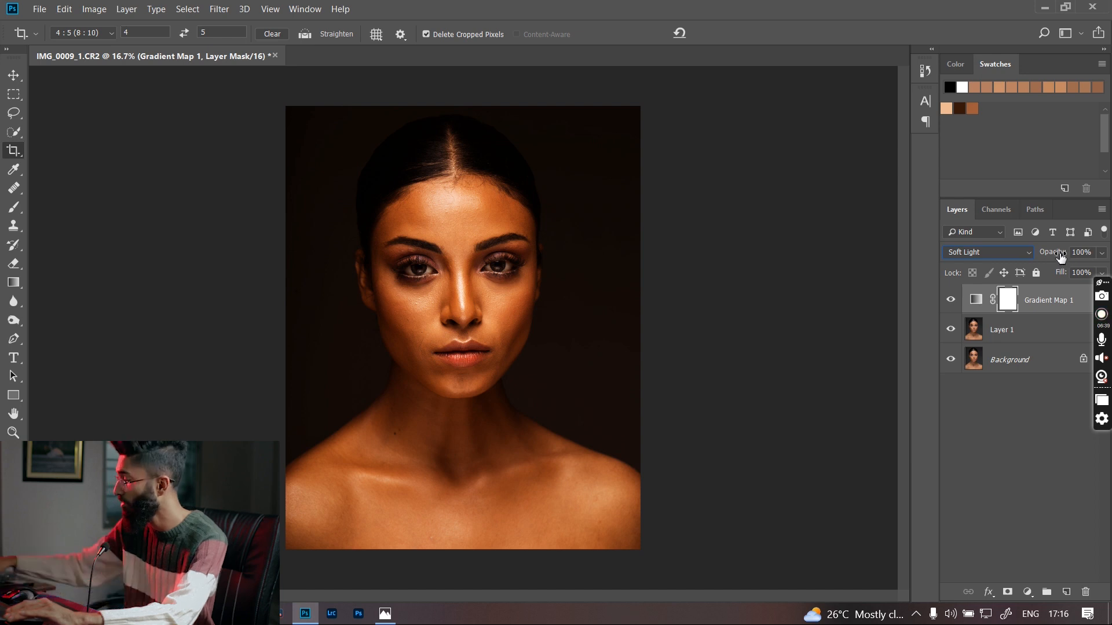
pyautogui.moveTo(1060, 257); pyautogui.dragTo(957, 255)
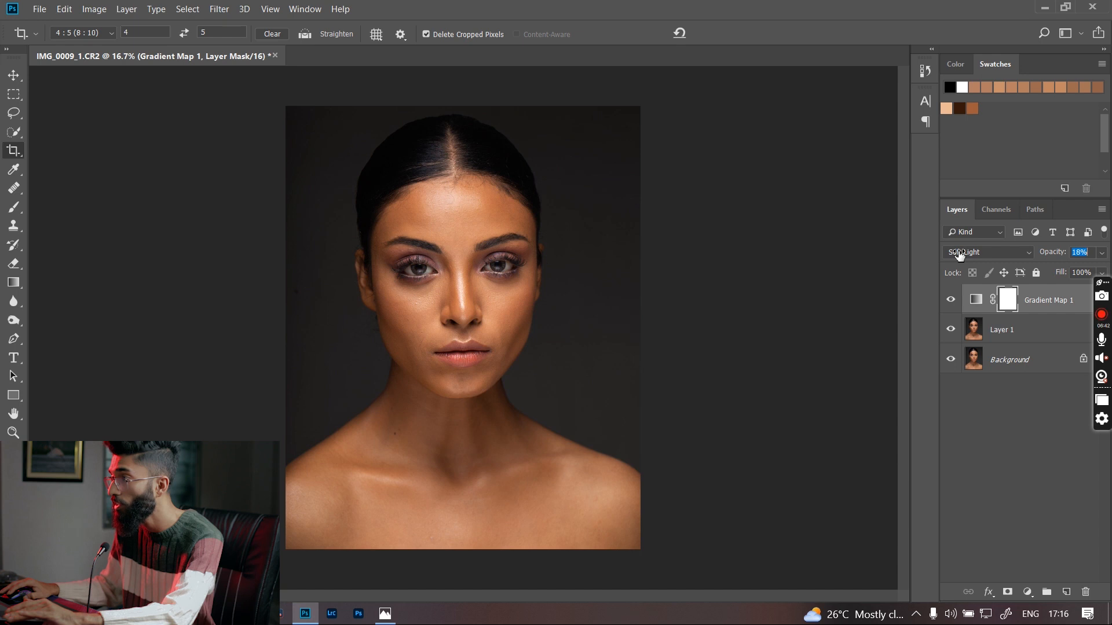
pyautogui.moveTo(958, 253); pyautogui.dragTo(958, 251)
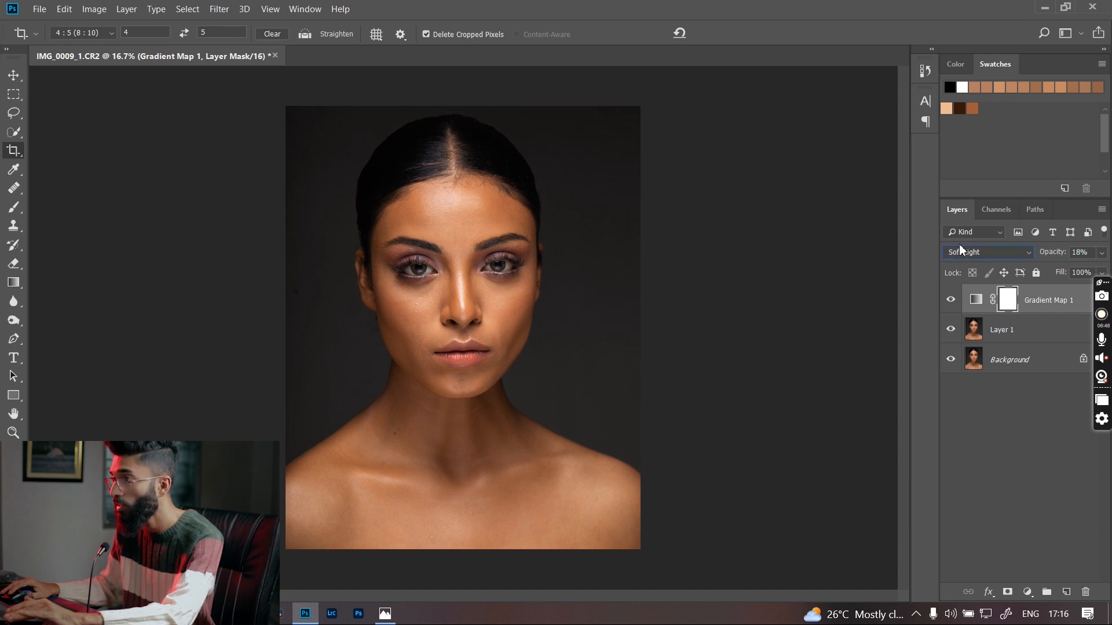
pyautogui.moveTo(1064, 255); pyautogui.dragTo(1059, 256)
pyautogui.click(950, 300)
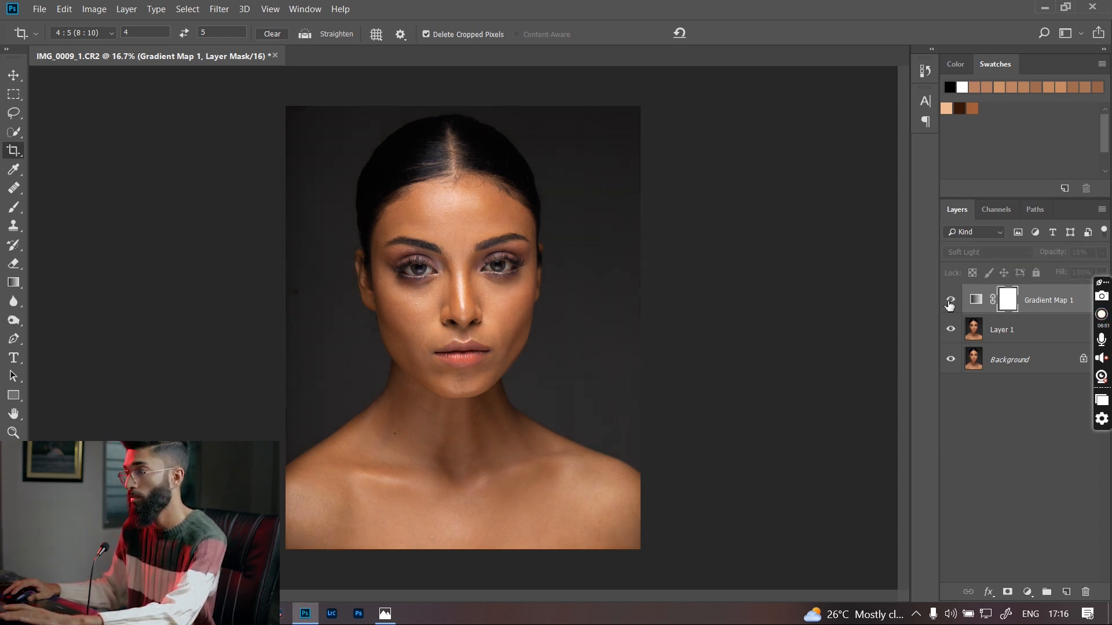
pyautogui.click(951, 300)
pyautogui.click(950, 299)
pyautogui.click(950, 300)
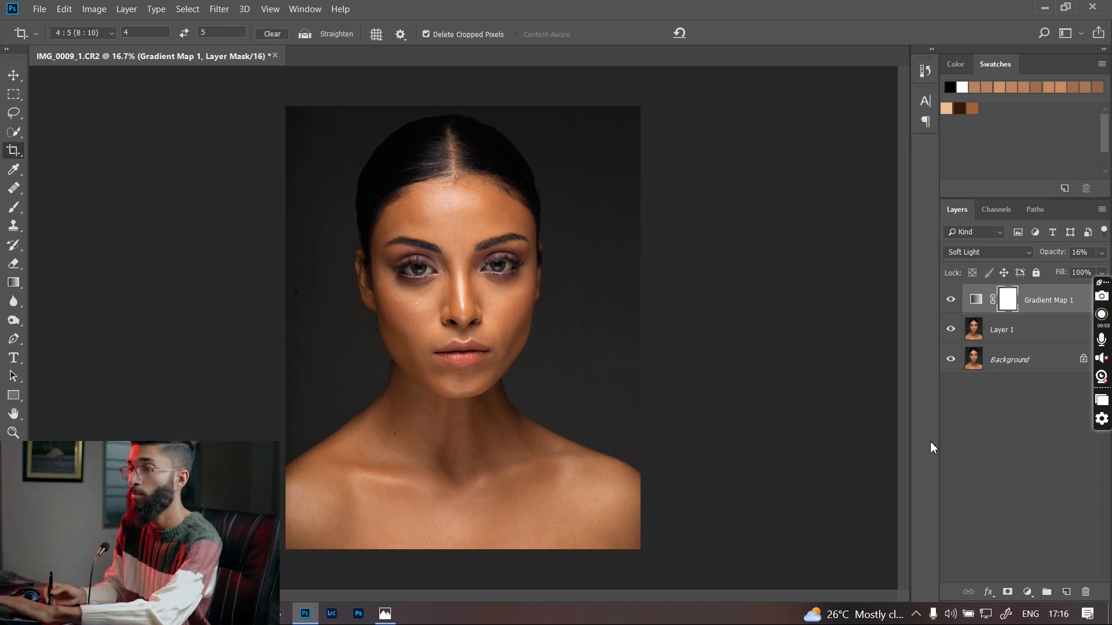
# Merge all visible layers into a new top layer and heal the small bump on the cheek with a size 33 Healing Brush
pyautogui.click(1018, 468)
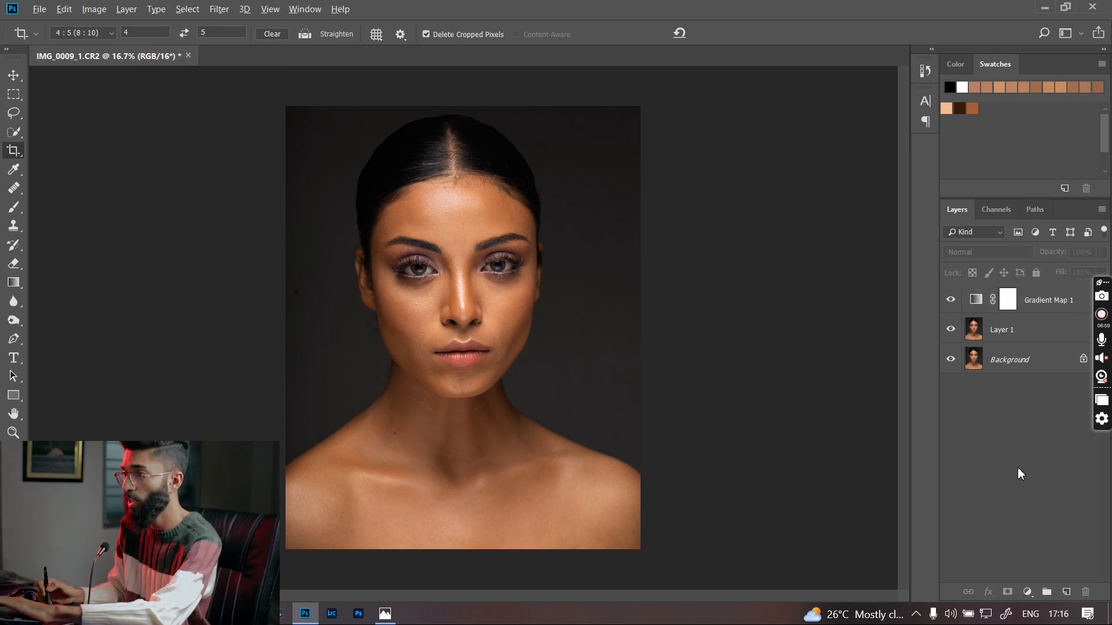
pyautogui.hotkey('ctrl', 'shift', 'alt', 'e')
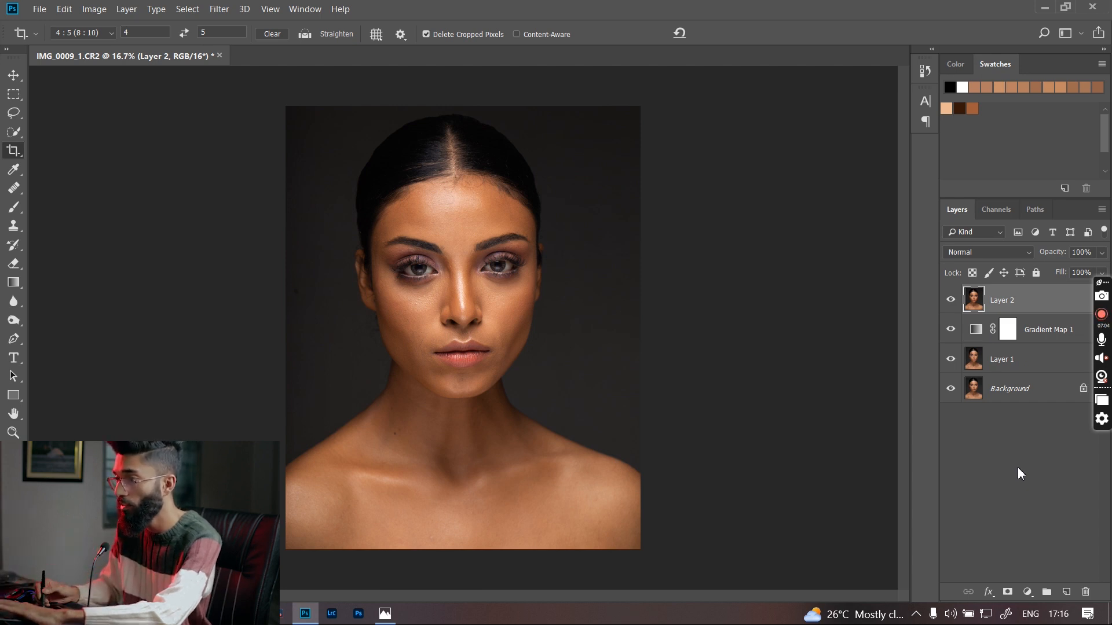
pyautogui.hotkey('ctrl', '+')
pyautogui.hotkey('ctrl', '+')
pyautogui.hotkey('ctrl', '+')
pyautogui.hotkey('ctrl', '+')
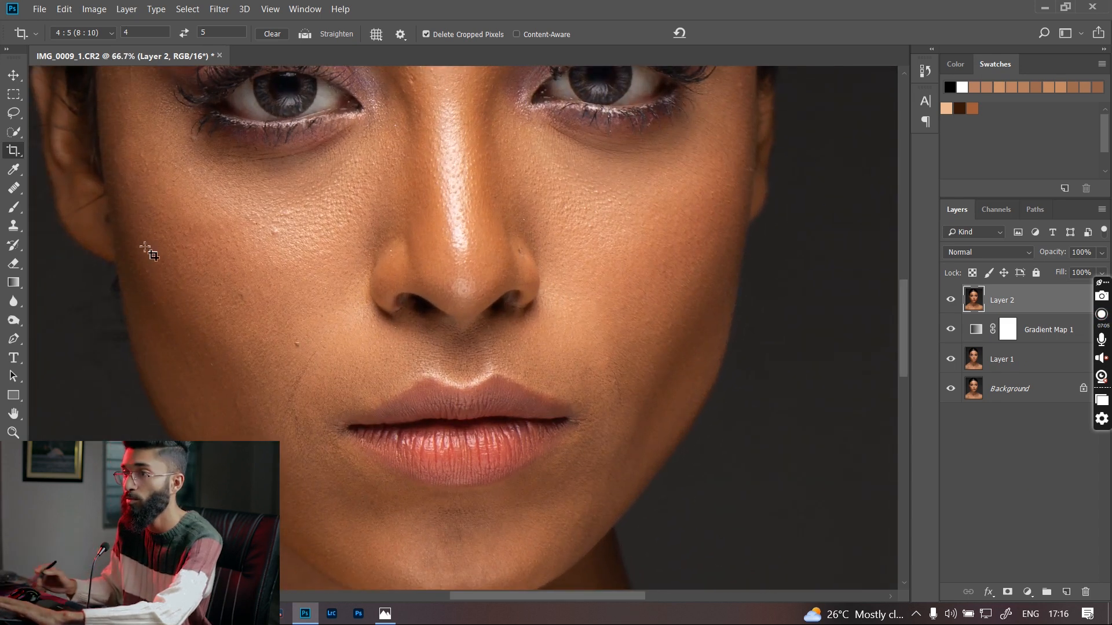
pyautogui.click(14, 188)
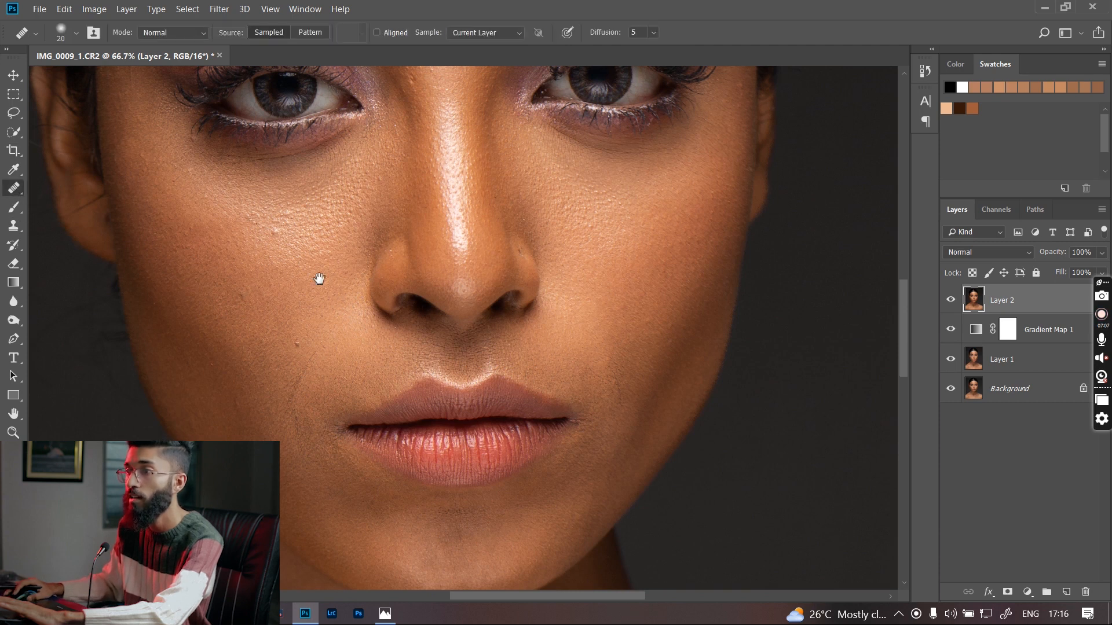
pyautogui.moveTo(319, 279)
pyautogui.mouseDown()
pyautogui.moveTo(336, 315)
pyautogui.moveTo(400, 334)
pyautogui.moveTo(390, 220)
pyautogui.mouseUp()
pyautogui.hotkey('ctrl', '+')
pyautogui.press('alt')
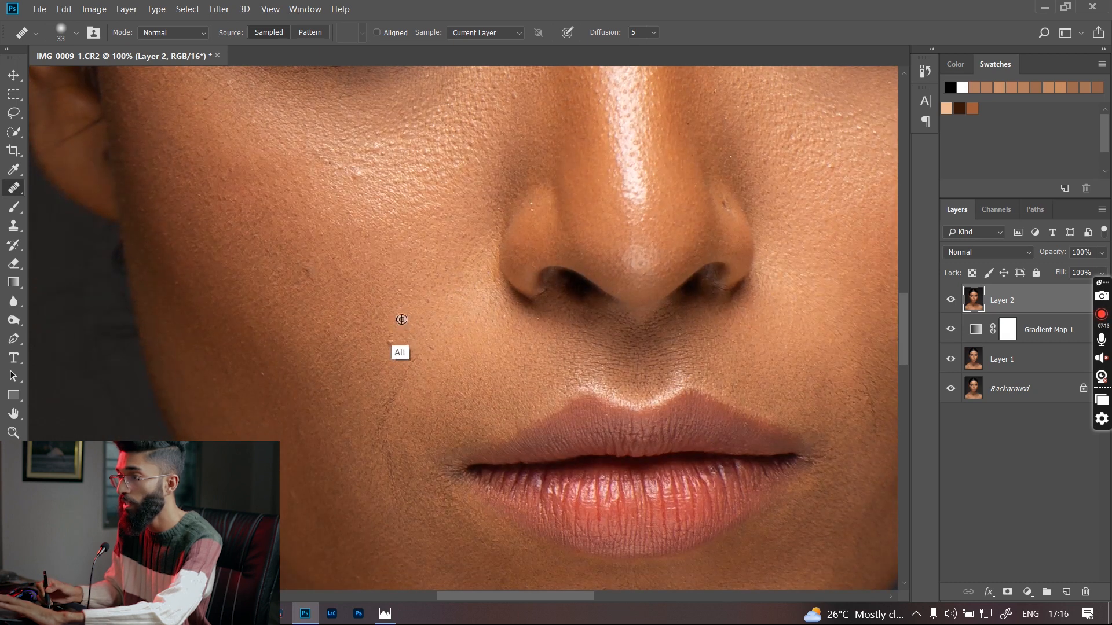
pyautogui.rightClick(14, 191)
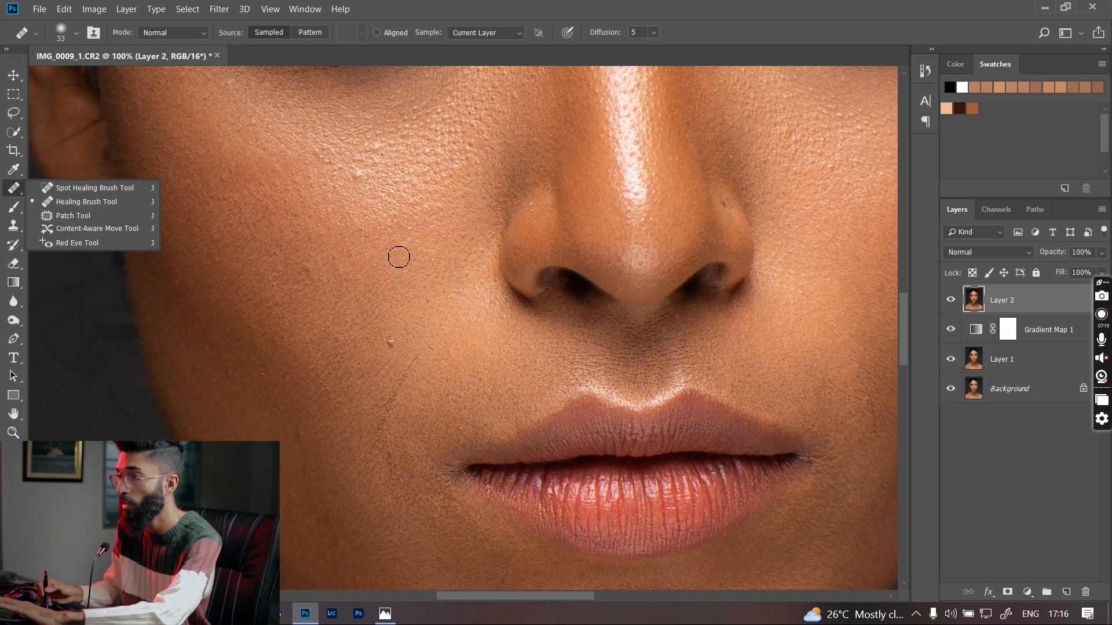
pyautogui.keyDown('alt'); pyautogui.click(392, 307); pyautogui.keyUp('alt')
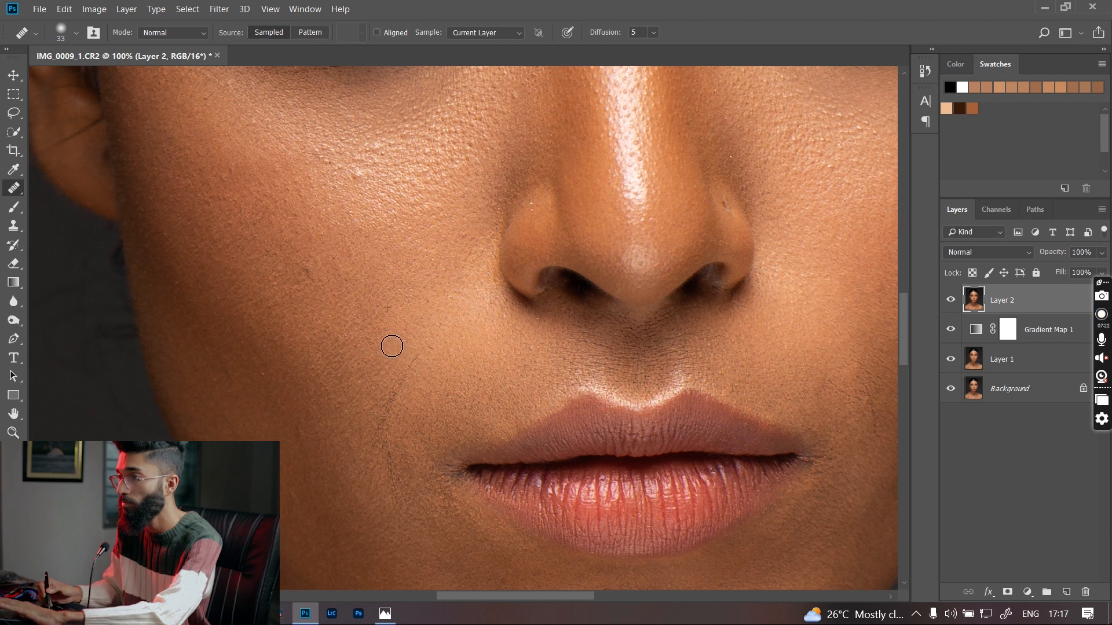
# Clean up the remaining skin blemishes on the face, forehead and neck with the Healing Brush
pyautogui.scroll(4, 390, 345)
pyautogui.scroll(-4, 360, 278)
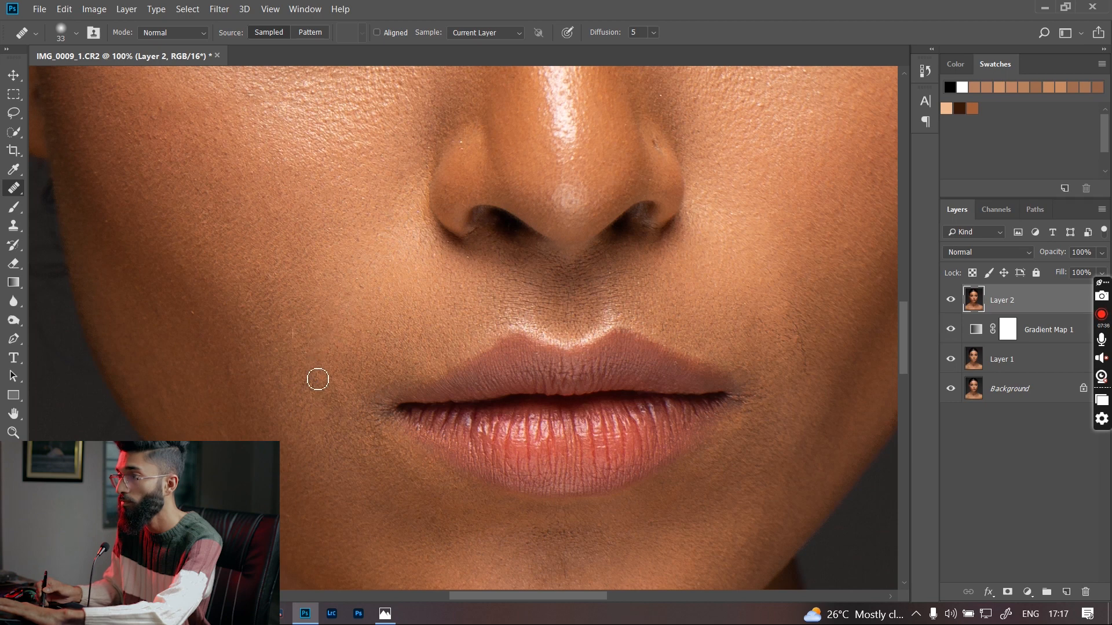
pyautogui.scroll(4, 318, 377)
pyautogui.hscroll(4, 318, 377)
pyautogui.hscroll(-1, 317, 372)
pyautogui.scroll(8, 434, 367)
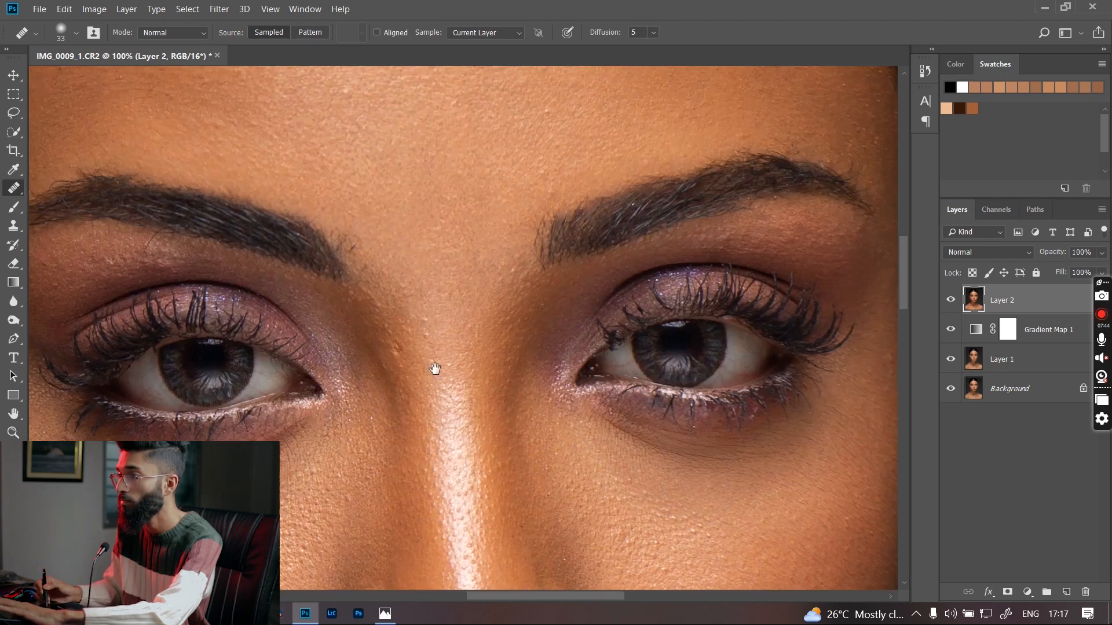
pyautogui.scroll(-2, 543, 302)
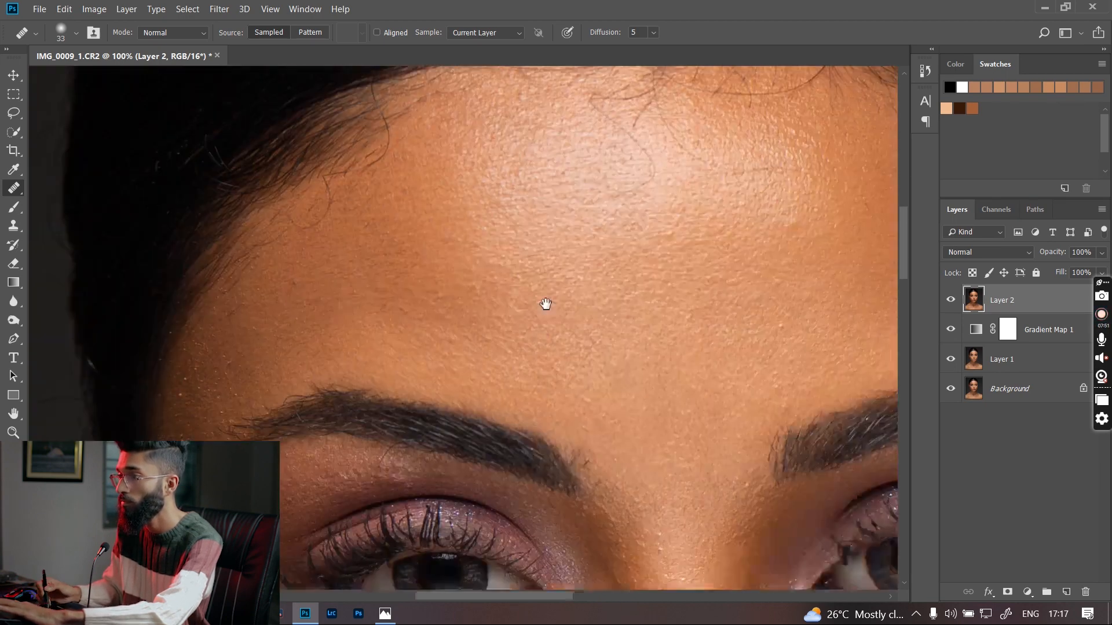
pyautogui.hscroll(-2, 360, 278)
pyautogui.scroll(-4, 359, 278)
pyautogui.hscroll(2, 397, 323)
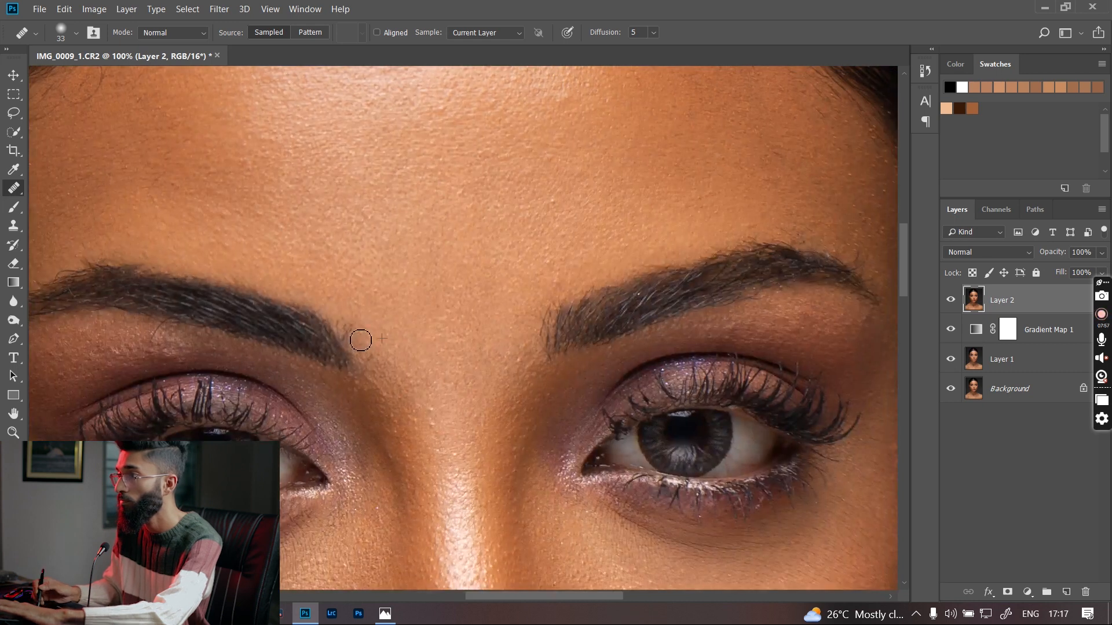
pyautogui.hscroll(4, 430, 243)
pyautogui.scroll(3, 579, 254)
pyautogui.scroll(-3, 572, 203)
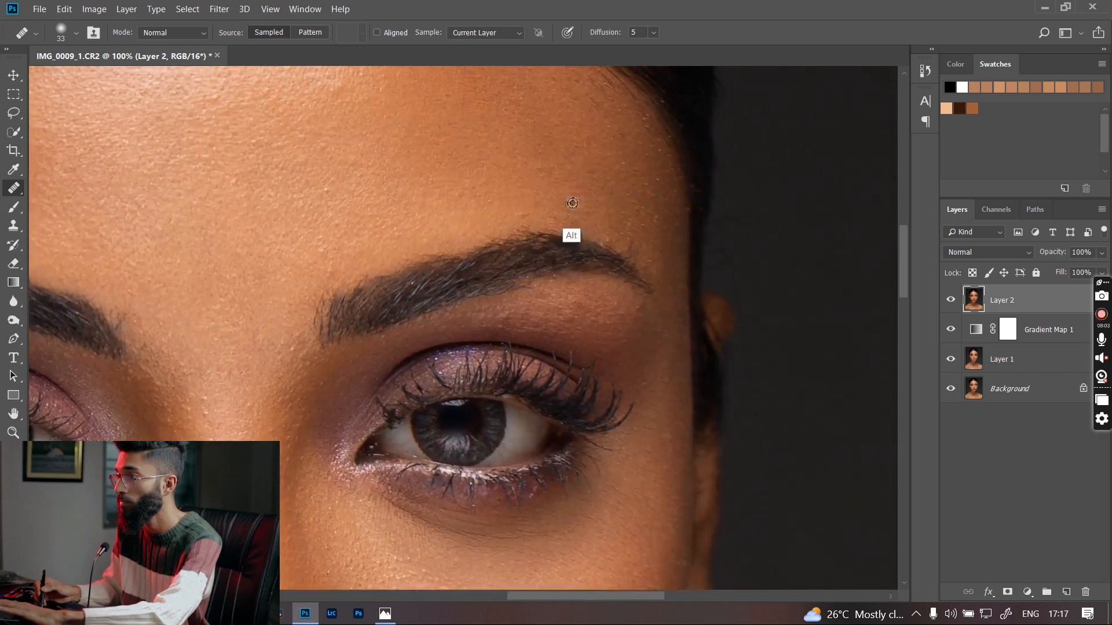
pyautogui.scroll(-15, 532, 236)
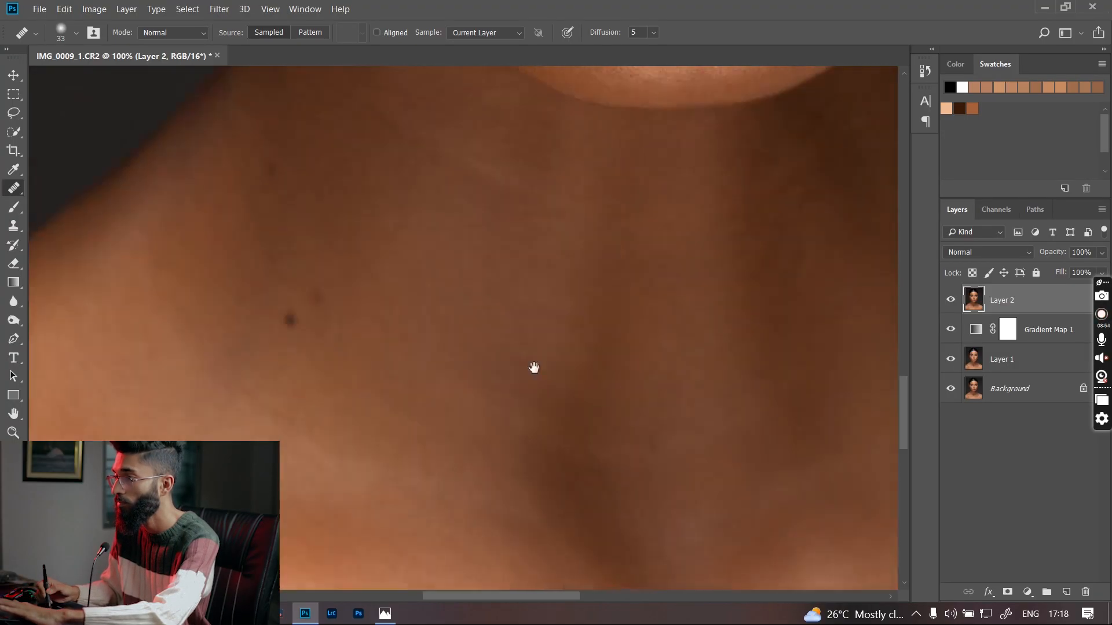
pyautogui.moveTo(410, 341); pyautogui.dragTo(442, 348)
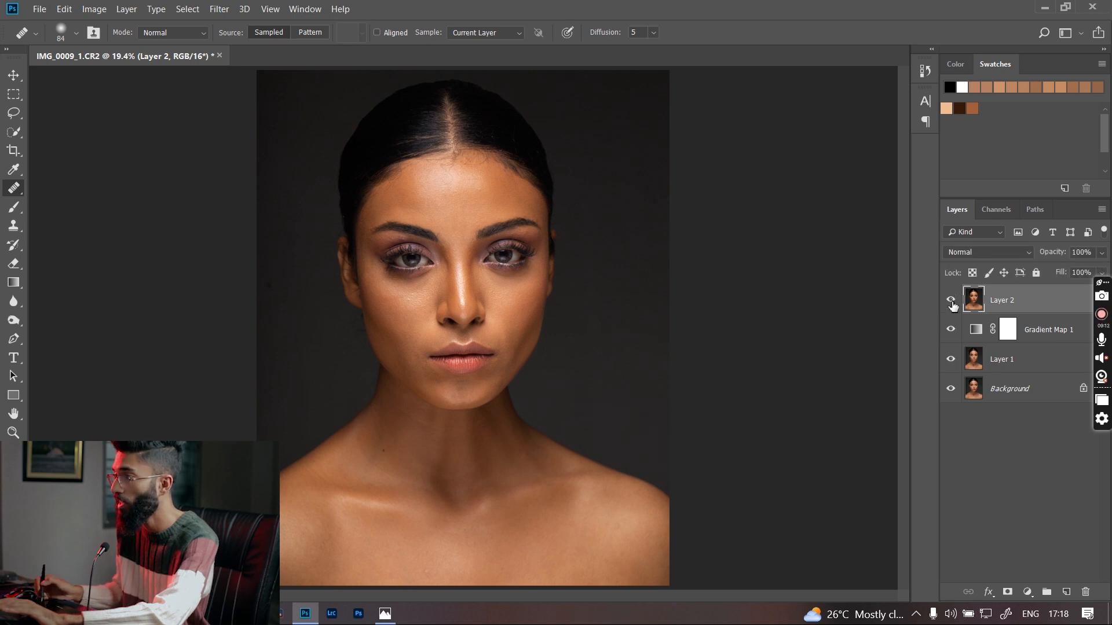
# Group two merged copies of the visible image at the top of the layer stack and expand the group
pyautogui.click(1004, 488)
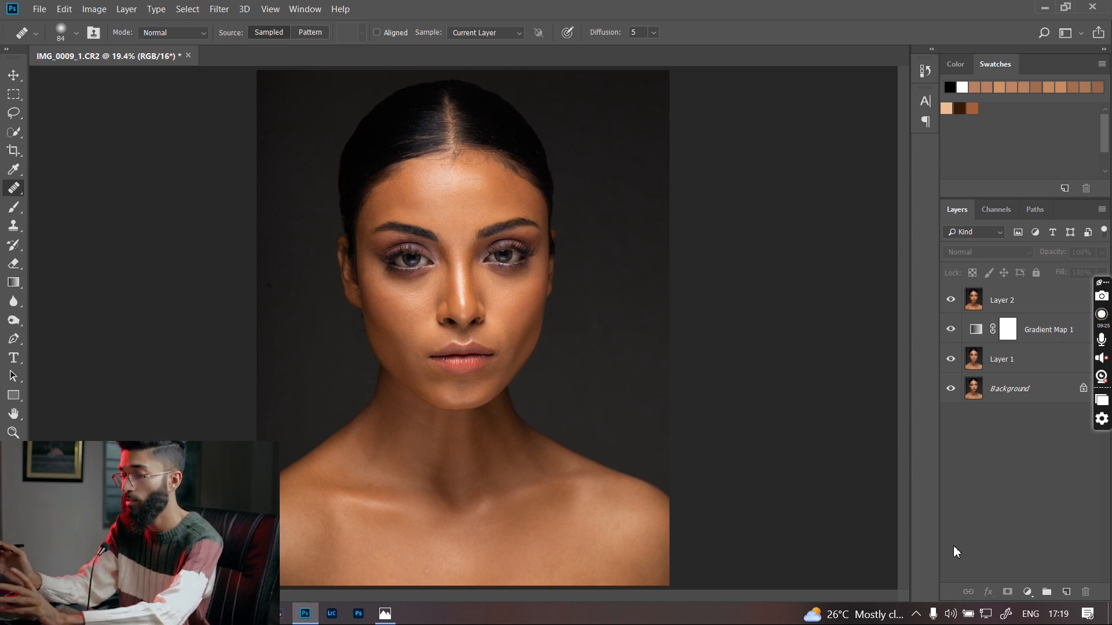
pyautogui.hotkey('ctrl', 'shift', 'alt', 'e')
pyautogui.hotkey('ctrl', 'j')
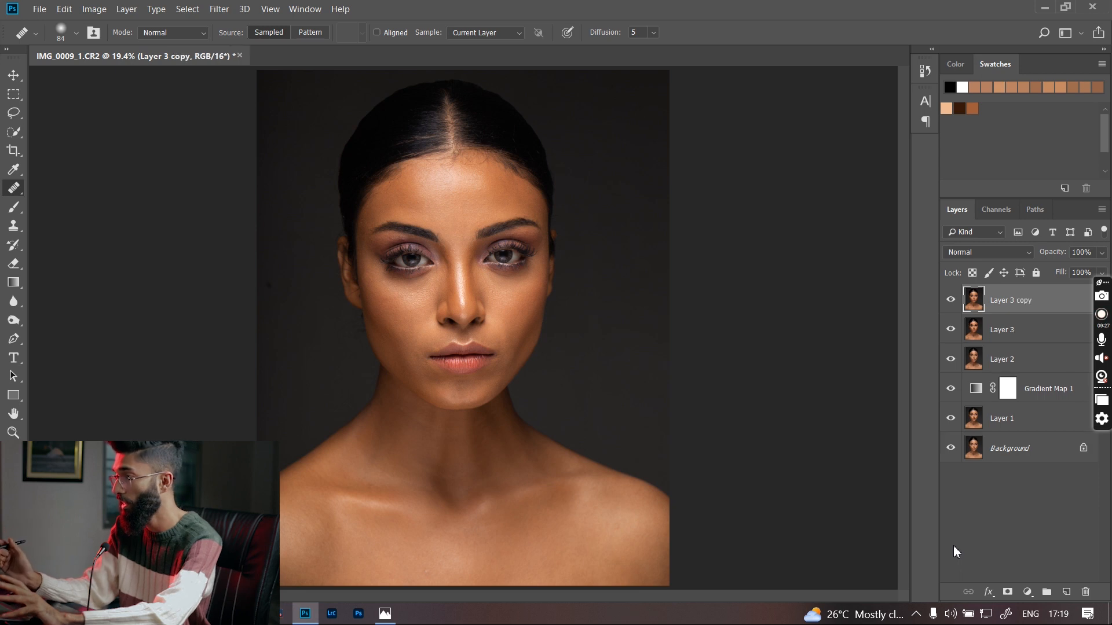
pyautogui.keyDown('shift'); pyautogui.click(1059, 336); pyautogui.keyUp('shift')
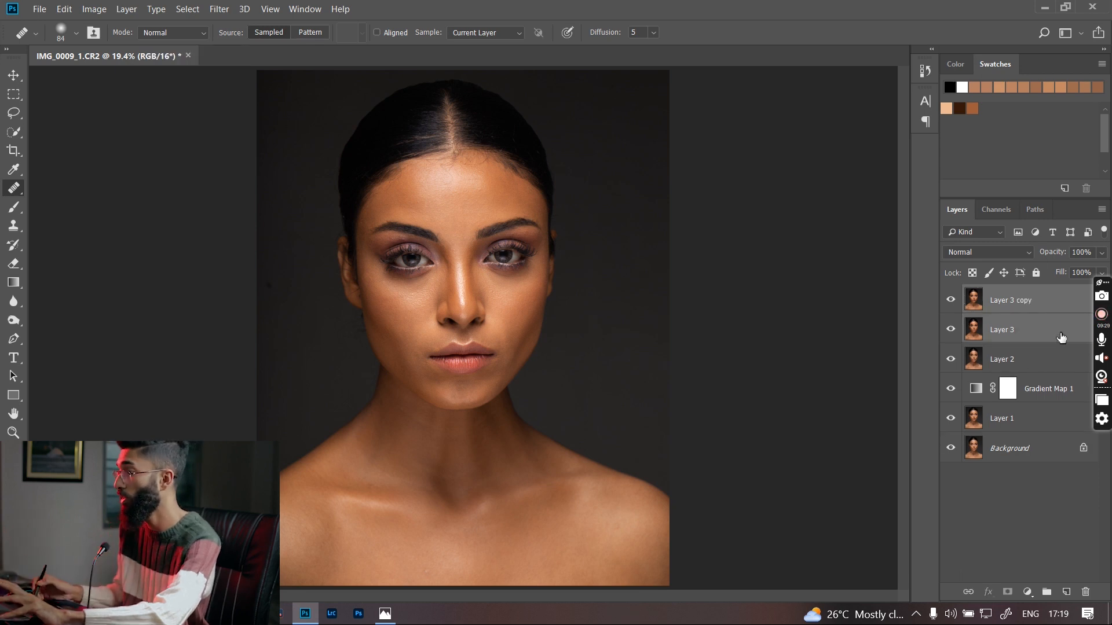
pyautogui.hotkey('ctrl', 'g')
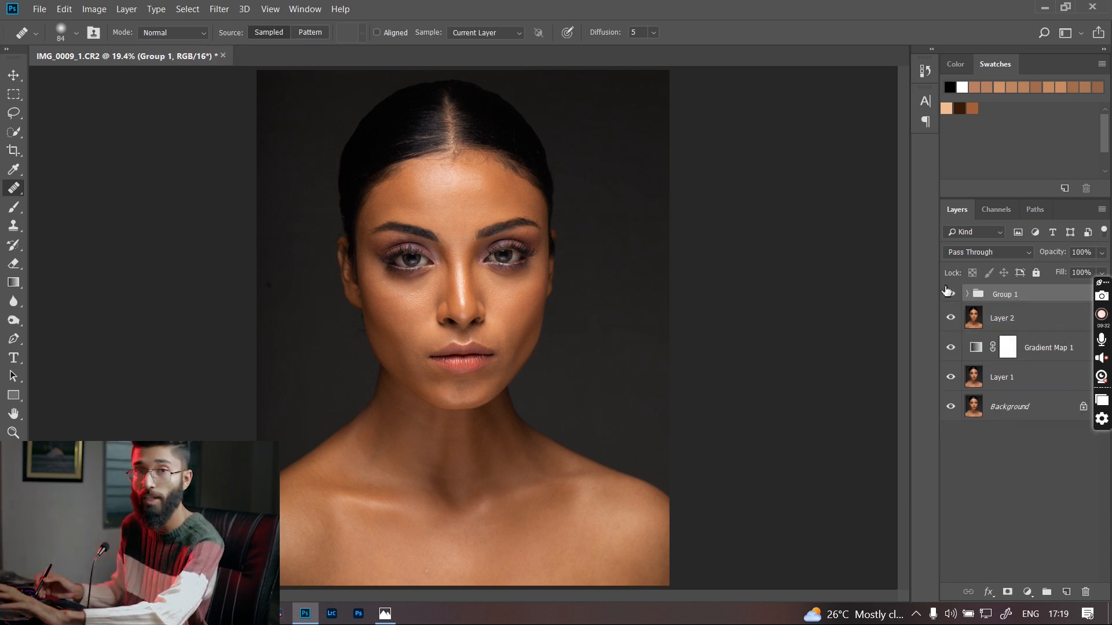
pyautogui.click(967, 294)
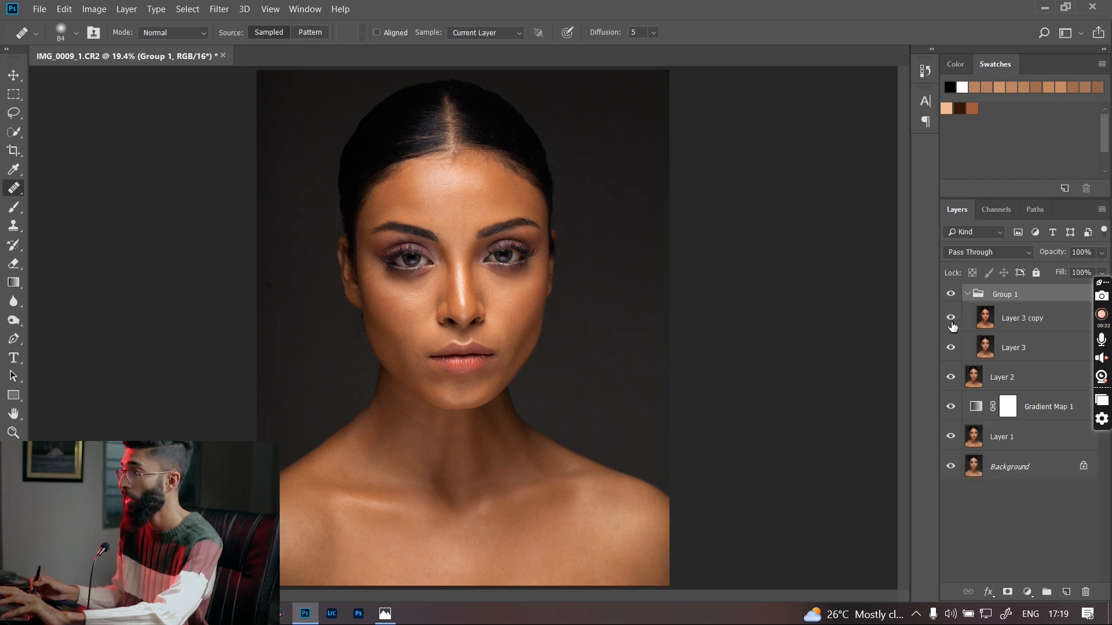
# Hide Layer 3 copy and apply a Gaussian Blur with a radius of 8 pixels to Layer 3
pyautogui.click(952, 318)
pyautogui.click(1022, 354)
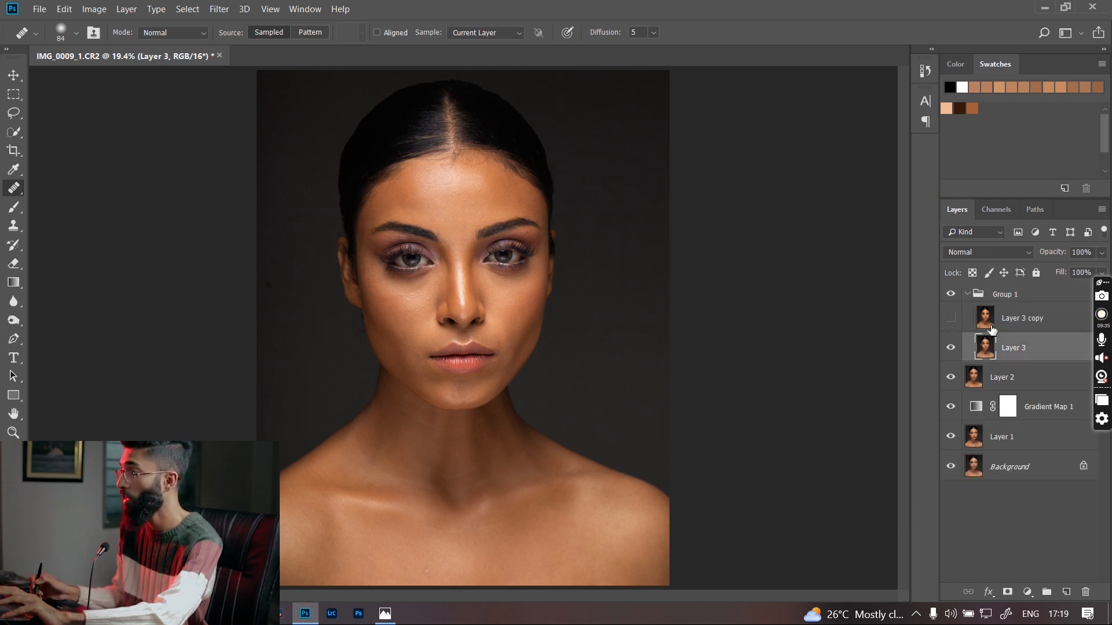
pyautogui.click(220, 9)
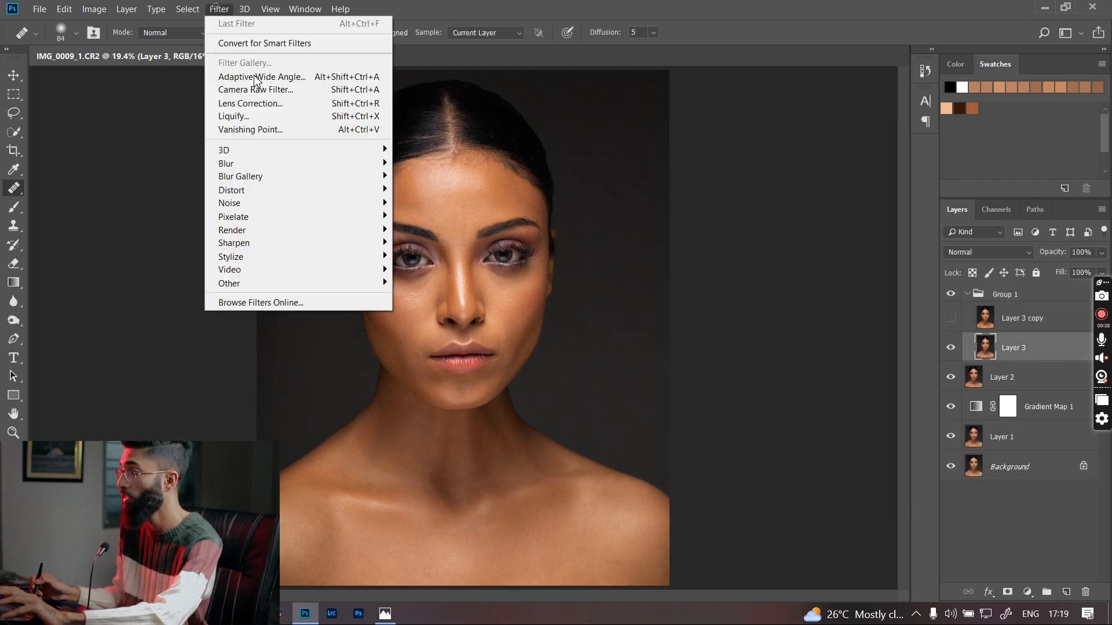
pyautogui.moveTo(299, 165)
pyautogui.click(169, 214)
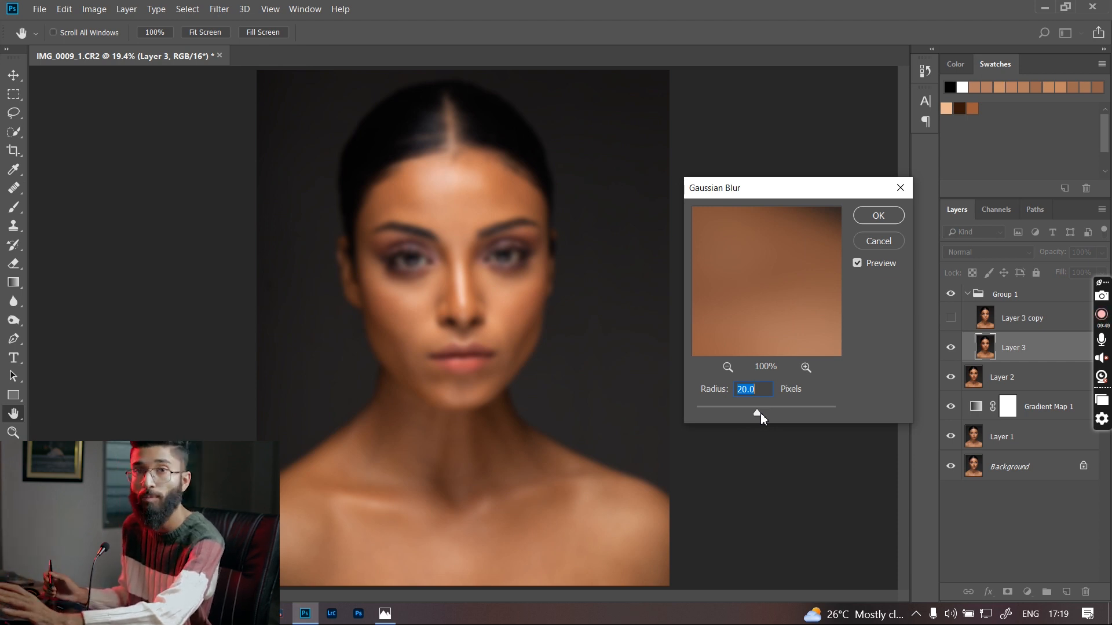
pyautogui.write('8')
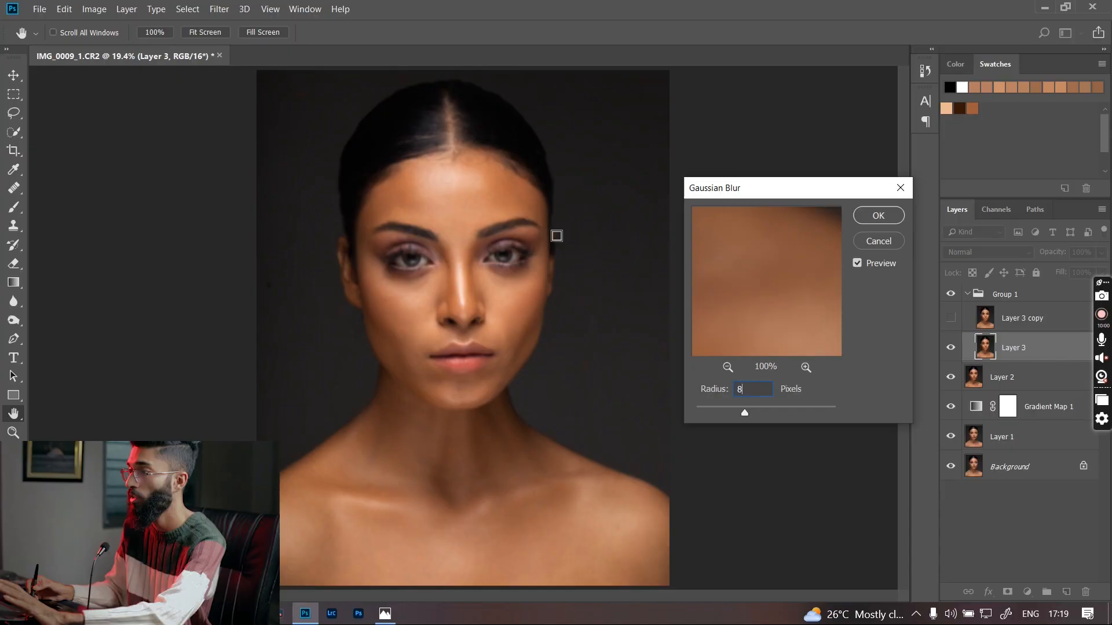
pyautogui.click(557, 236)
pyautogui.click(879, 215)
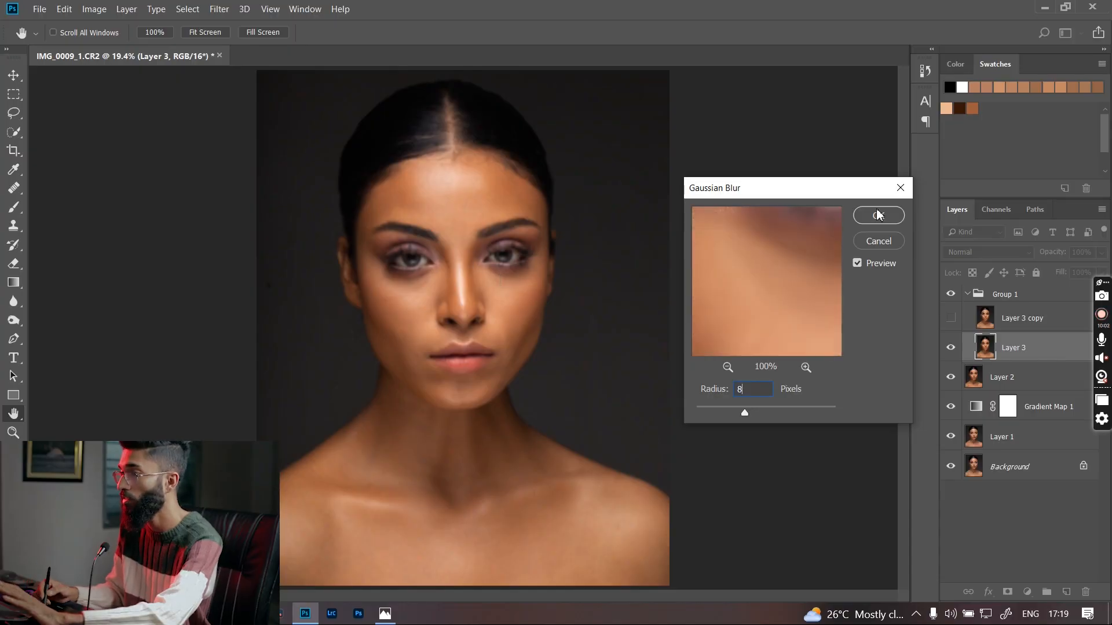
pyautogui.press('j')
# Show and select Layer 3 copy, and start Apply Image on it with Subtract blending
pyautogui.click(951, 318)
pyautogui.click(1022, 318)
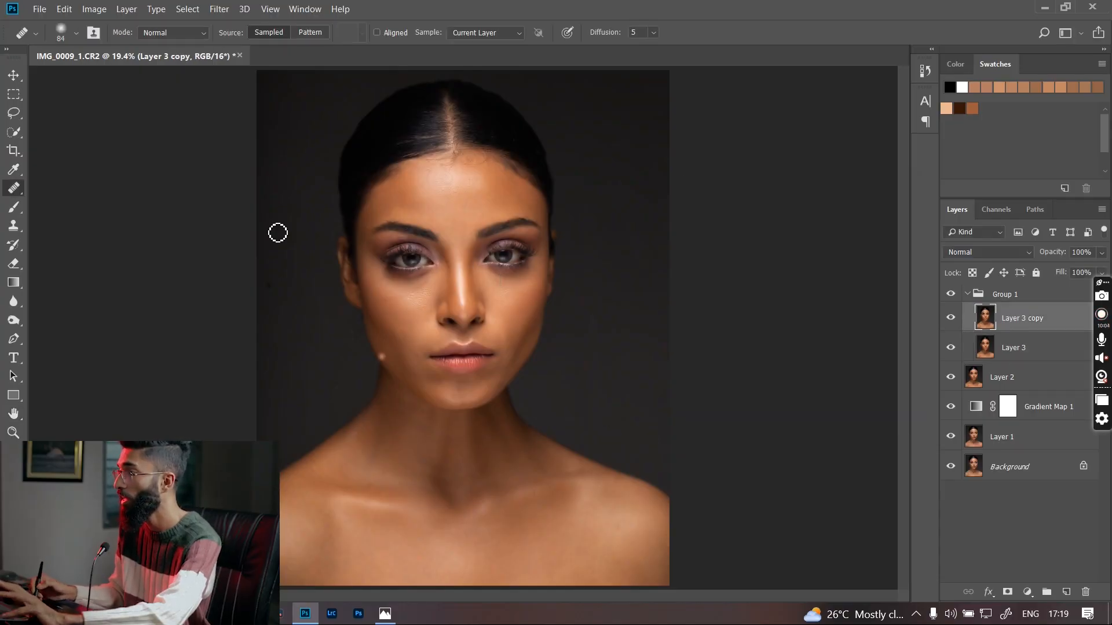
pyautogui.click(94, 10)
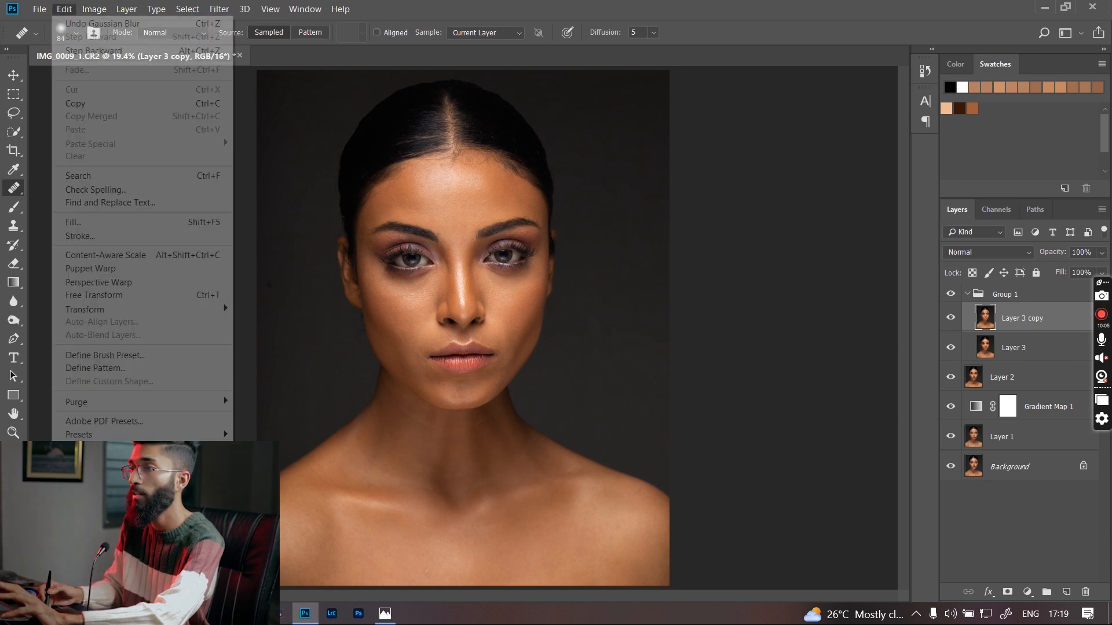
pyautogui.click(139, 209)
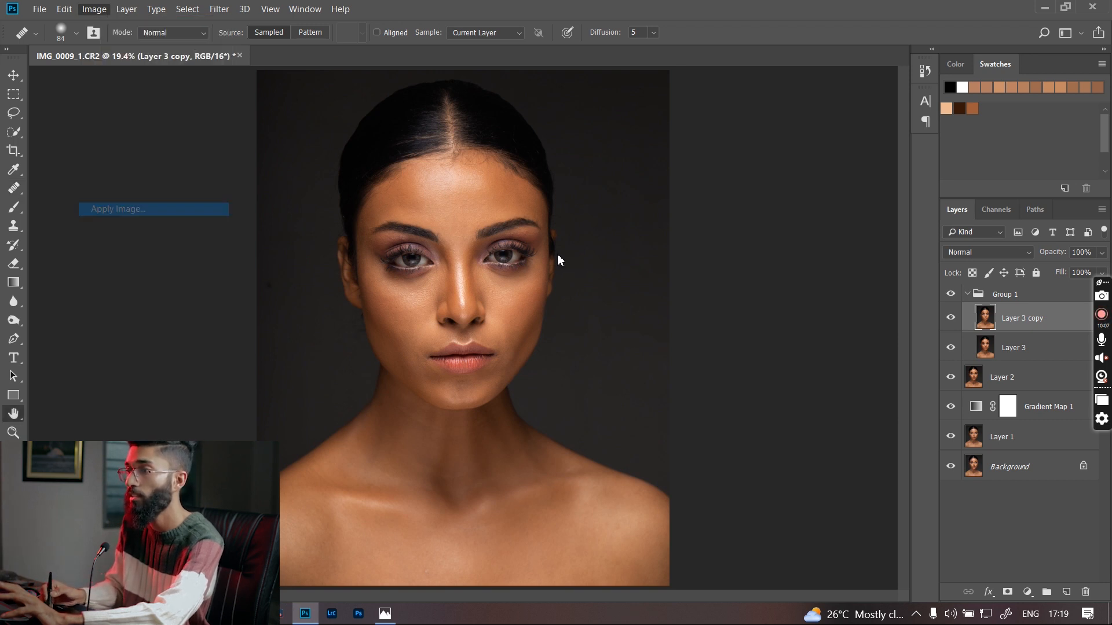
pyautogui.click(658, 298)
pyautogui.click(660, 318)
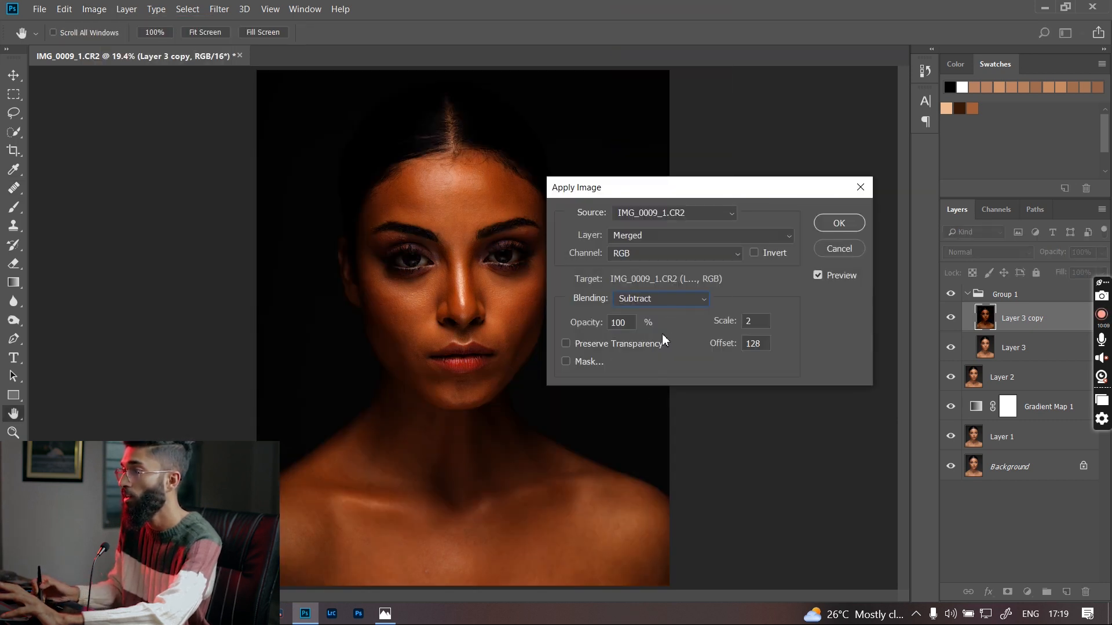
# Apply Layer 3 as the subtracted source at scale 2 and offset 128, and blend Layer 3 copy in Linear Light mode
pyautogui.doubleClick(753, 321)
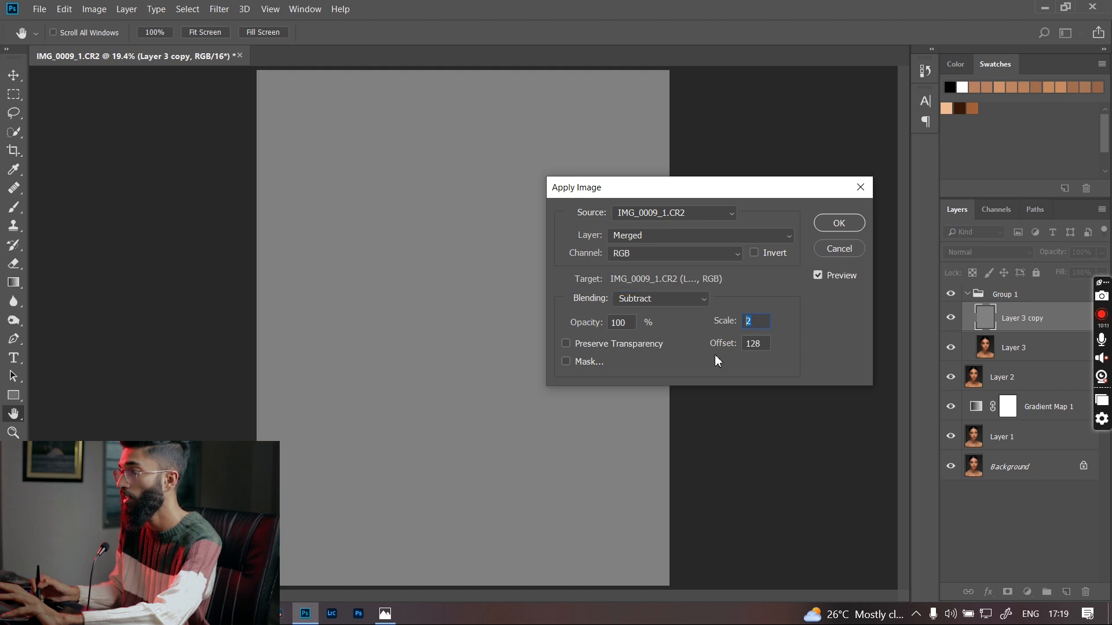
pyautogui.doubleClick(764, 344)
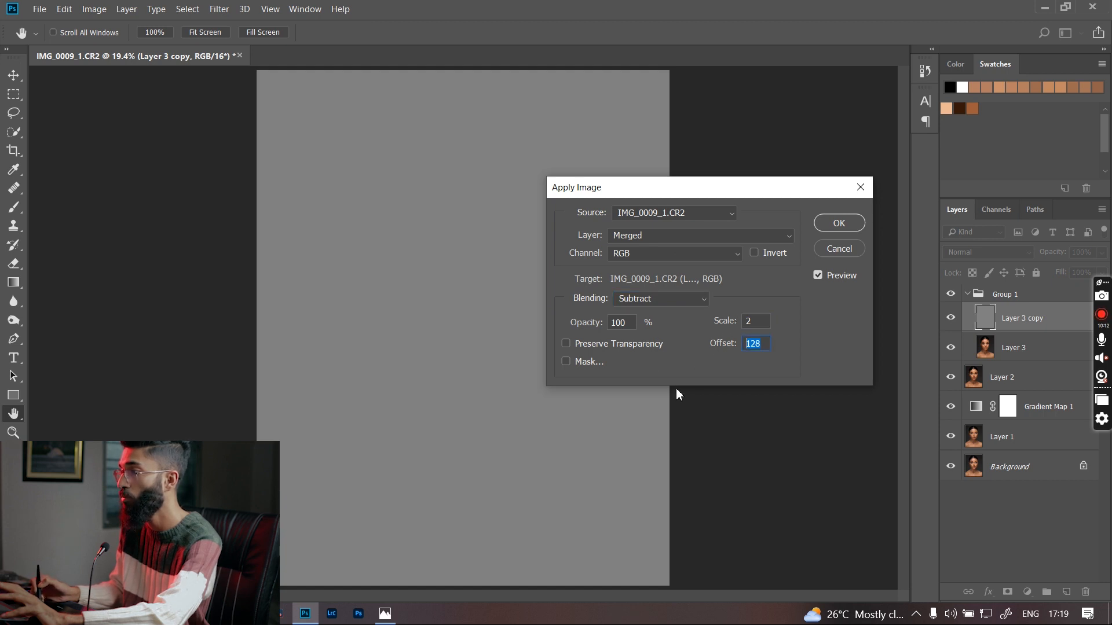
pyautogui.click(709, 364)
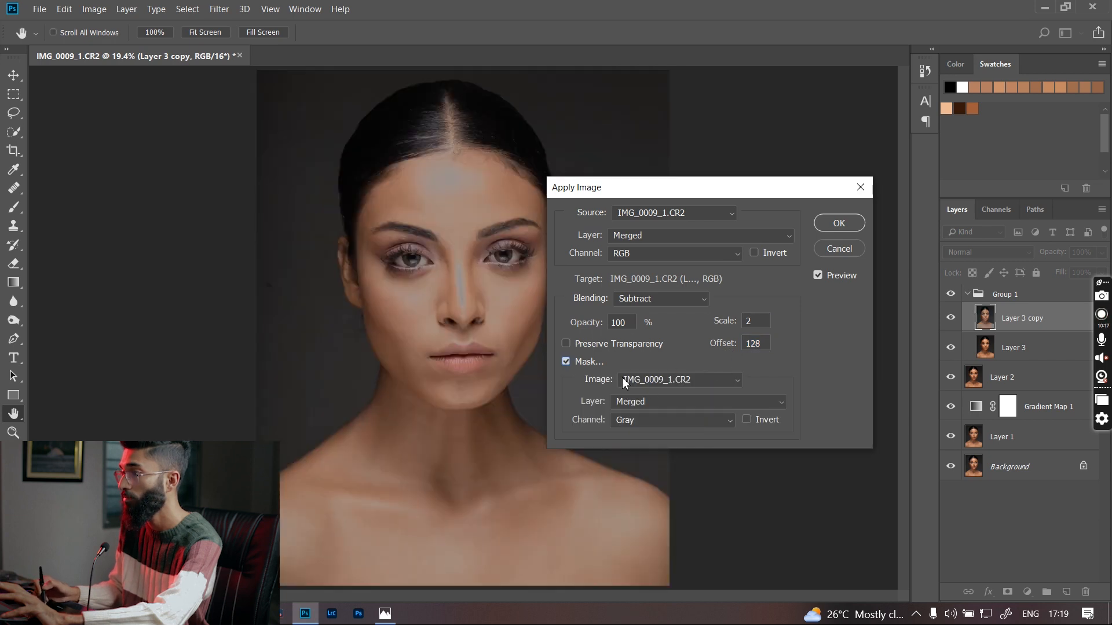
pyautogui.click(583, 364)
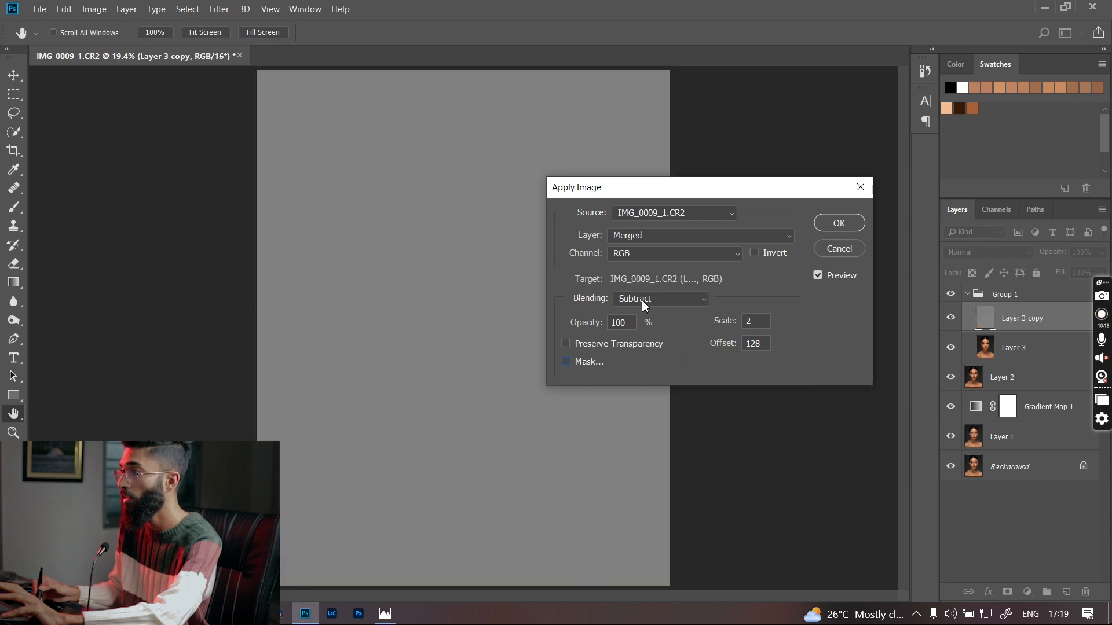
pyautogui.click(643, 234)
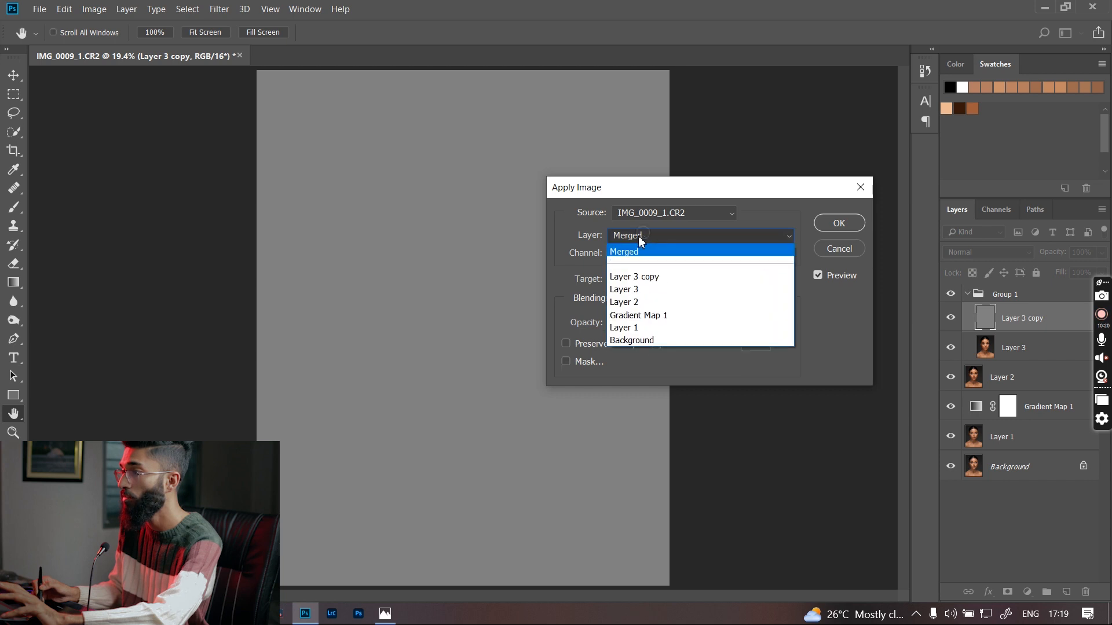
pyautogui.click(642, 290)
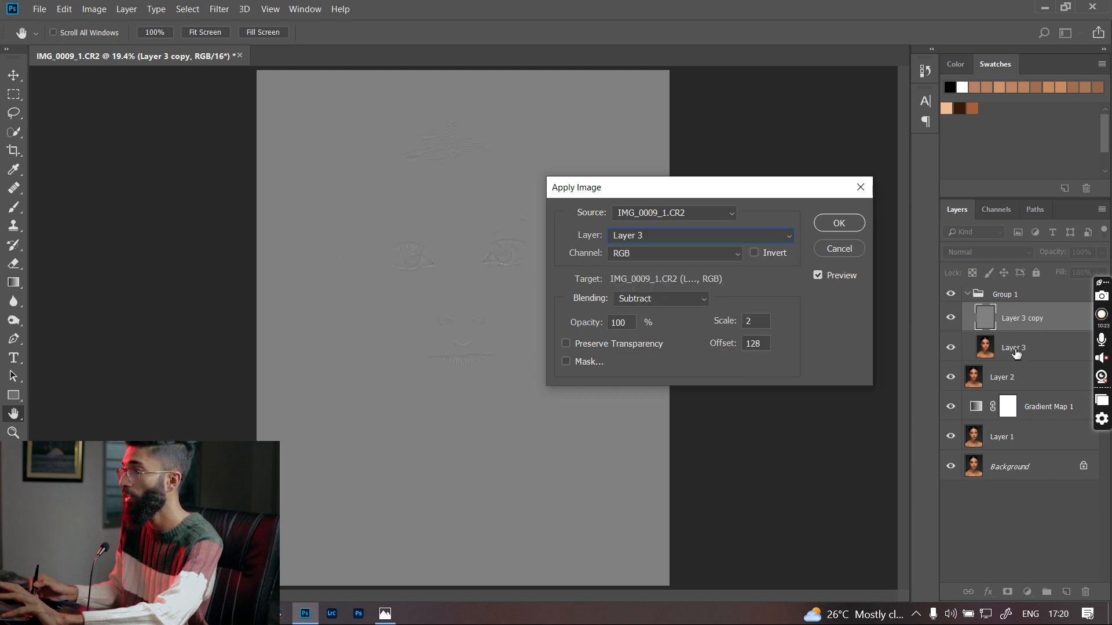
pyautogui.click(834, 226)
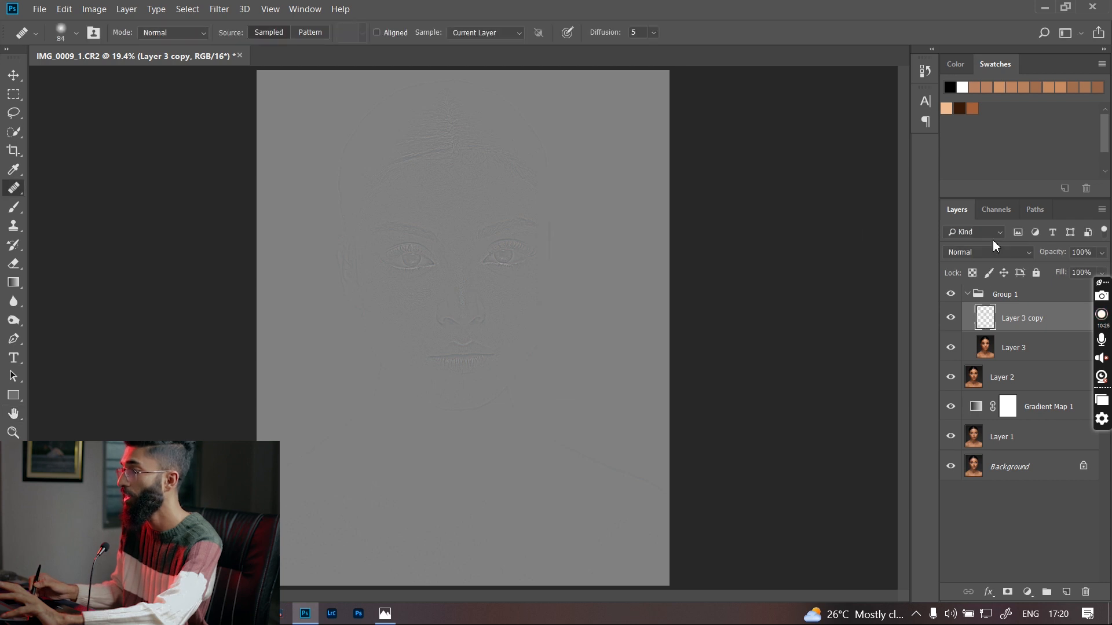
pyautogui.click(980, 252)
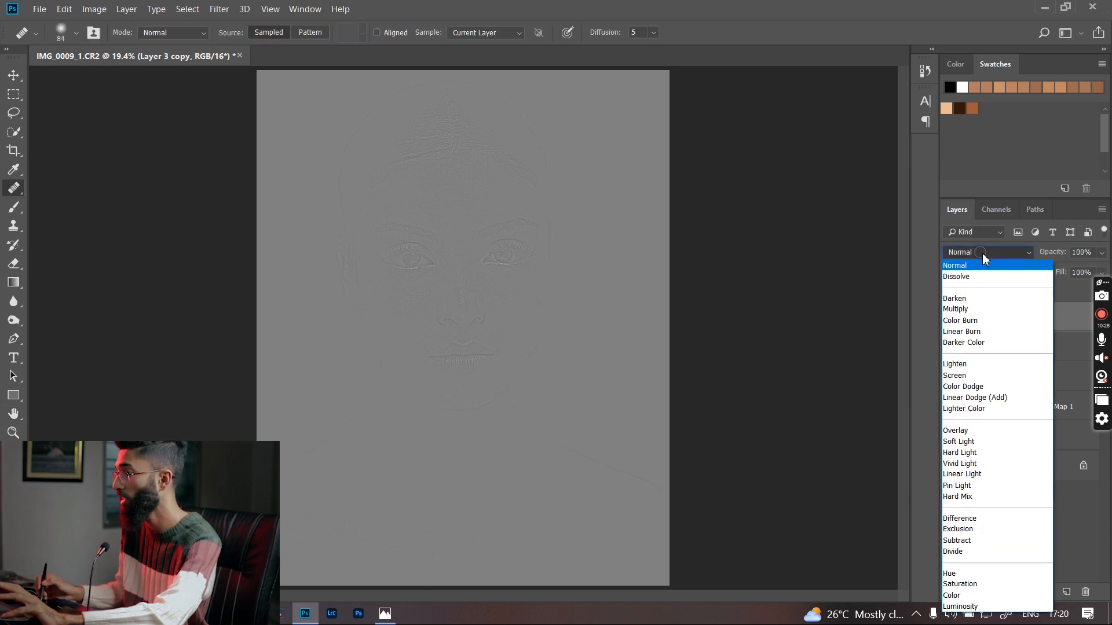
pyautogui.click(983, 476)
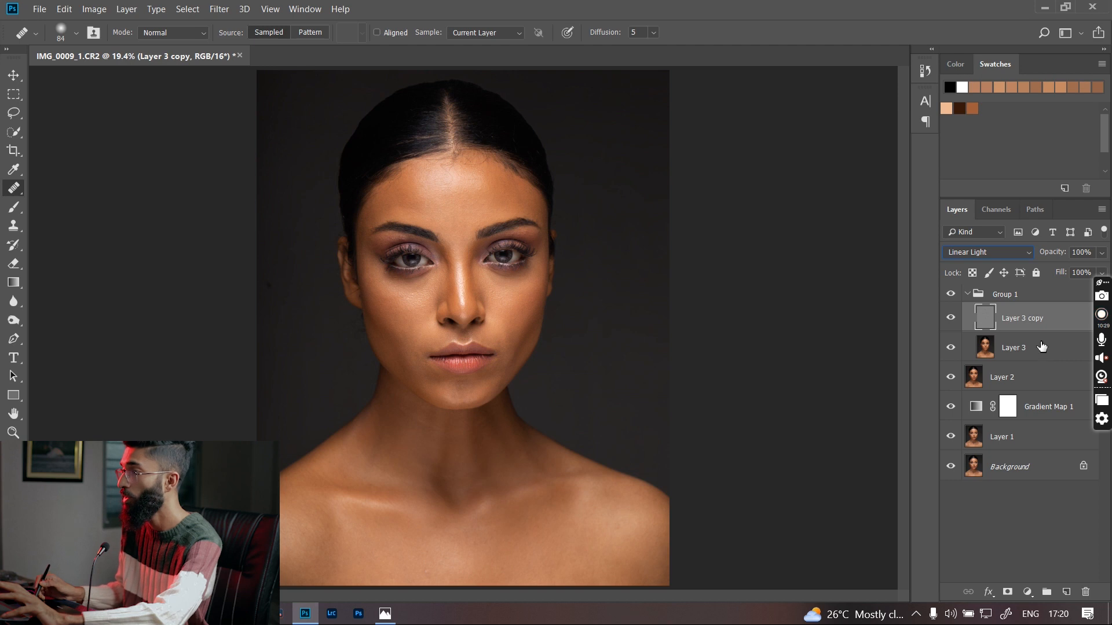
# Select the blurred Layer 3 and switch to the Mixer Brush with a brush size of 493
pyautogui.click(990, 355)
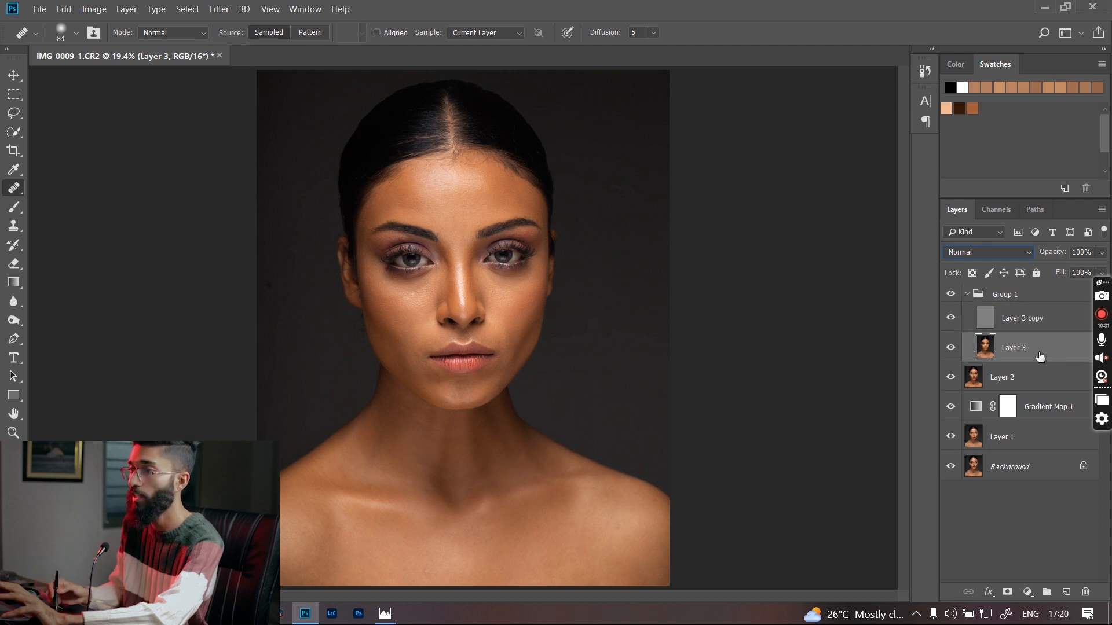
pyautogui.click(12, 207)
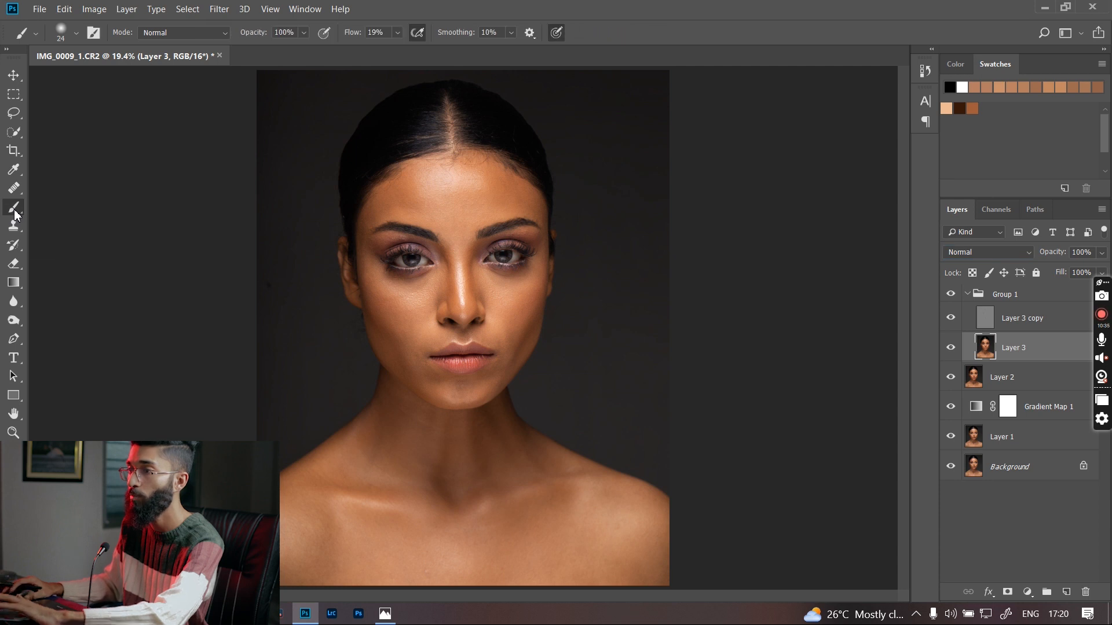
pyautogui.rightClick(14, 207)
pyautogui.click(74, 248)
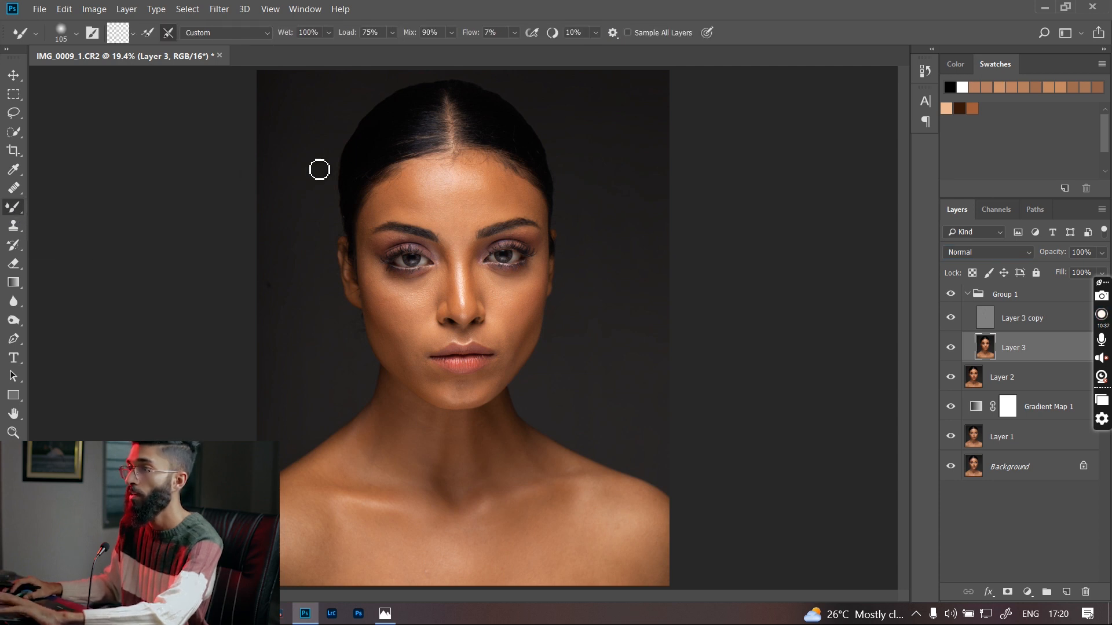
pyautogui.moveTo(453, 182); pyautogui.dragTo(474, 188)
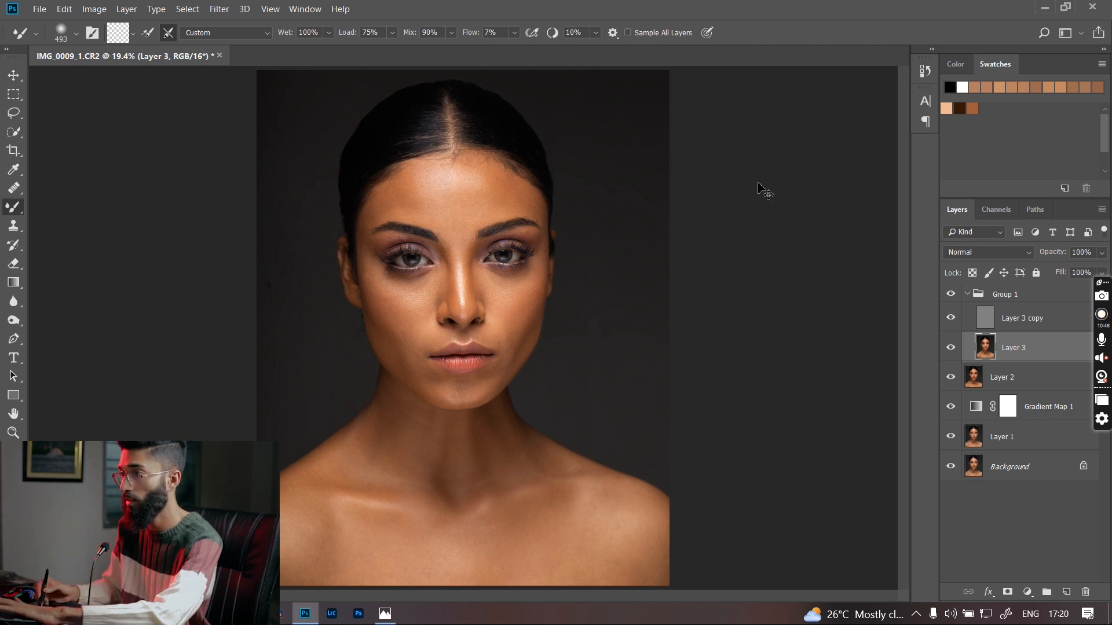
# Smooth the forehead's skin tones on Layer 3 with the Mixer Brush, reducing its size to 410 and 323
pyautogui.hotkey('ctrl', '+')
pyautogui.hotkey('ctrl', '+')
pyautogui.hotkey('ctrl', '+')
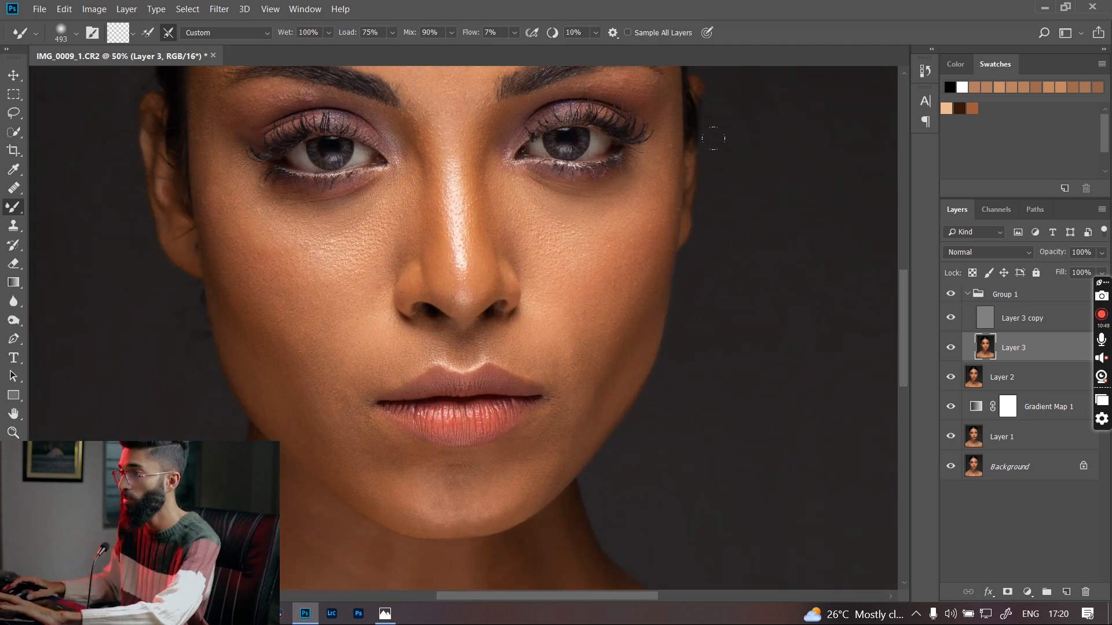
pyautogui.moveTo(495, 231); pyautogui.dragTo(553, 424)
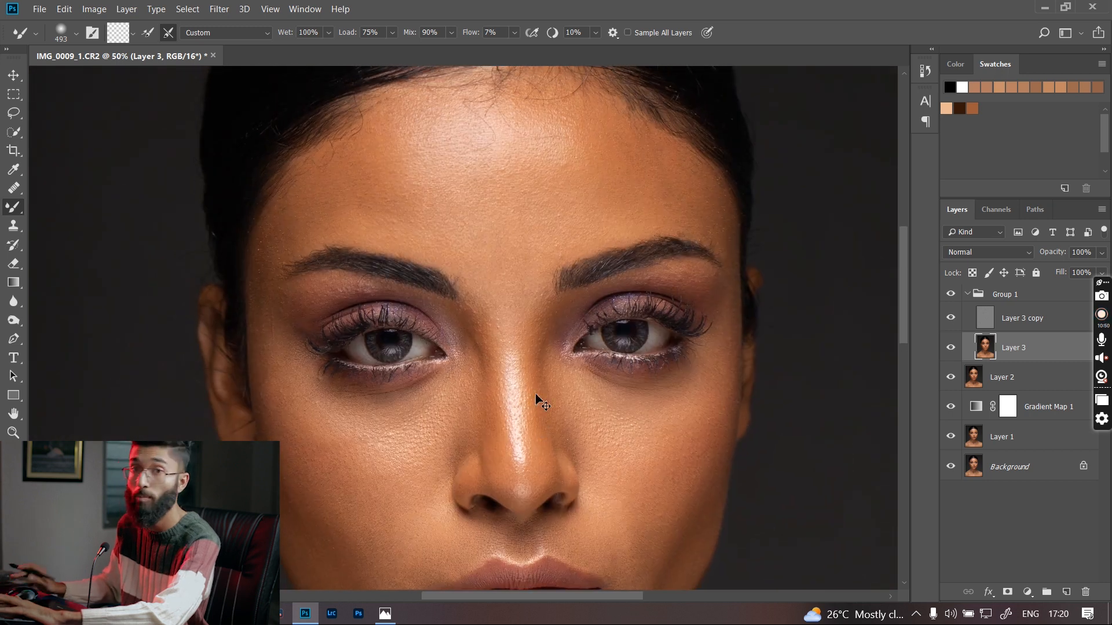
pyautogui.moveTo(518, 196)
pyautogui.mouseDown()
pyautogui.moveTo(495, 199)
pyautogui.moveTo(506, 201)
pyautogui.mouseUp()
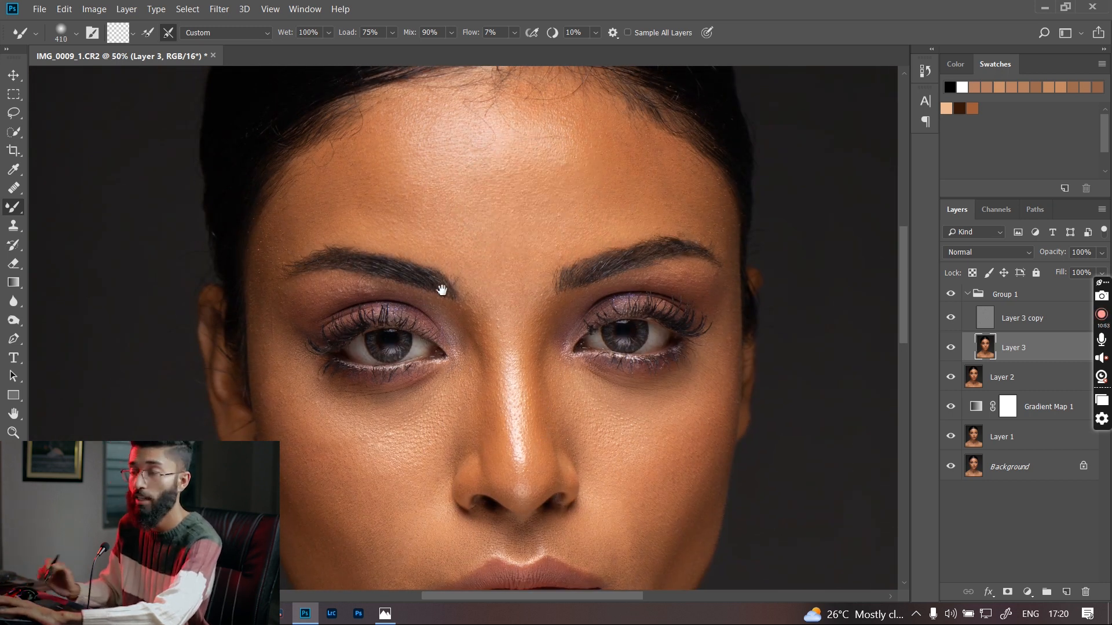
pyautogui.moveTo(442, 290); pyautogui.dragTo(409, 405)
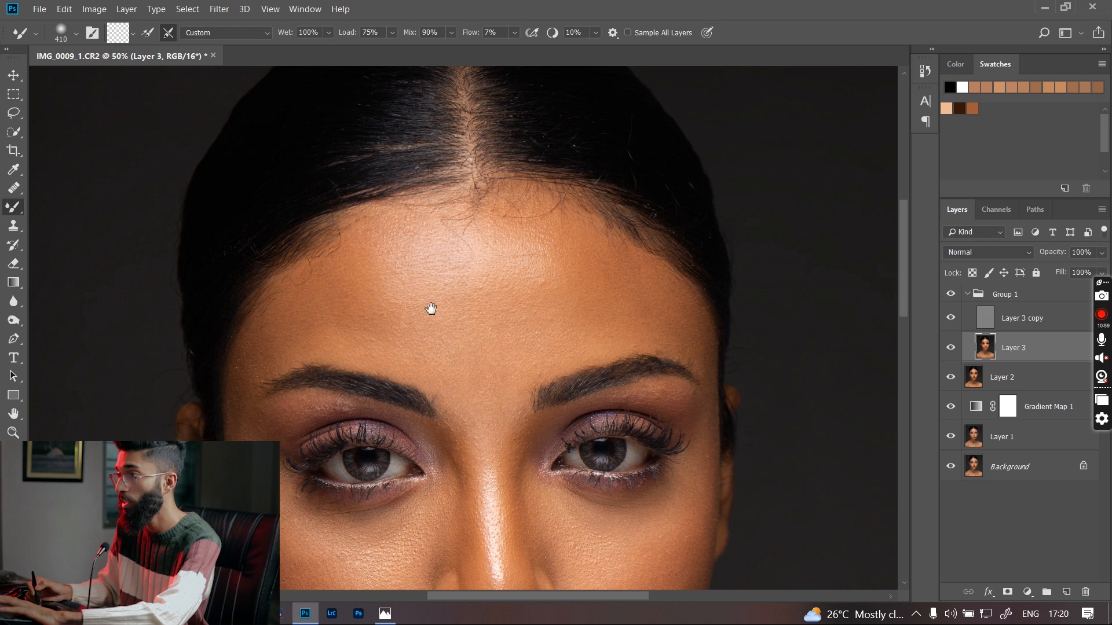
pyautogui.moveTo(430, 308); pyautogui.dragTo(421, 266)
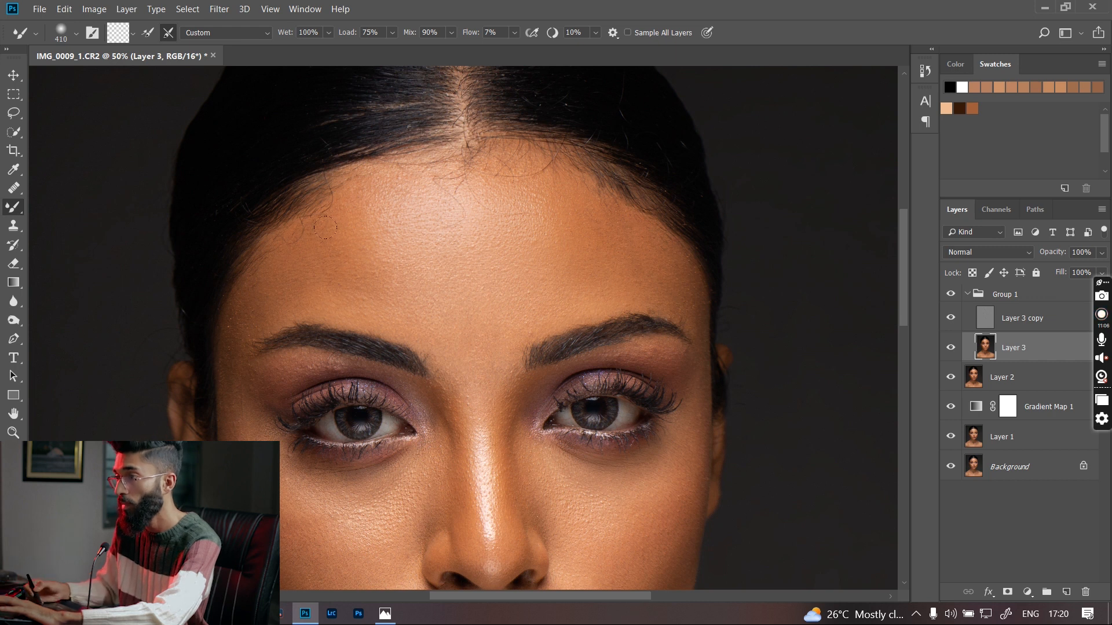
pyautogui.keyDown('alt'); pyautogui.rightClick(342, 269); pyautogui.keyUp('alt')
pyautogui.moveTo(342, 267); pyautogui.dragTo(347, 267)
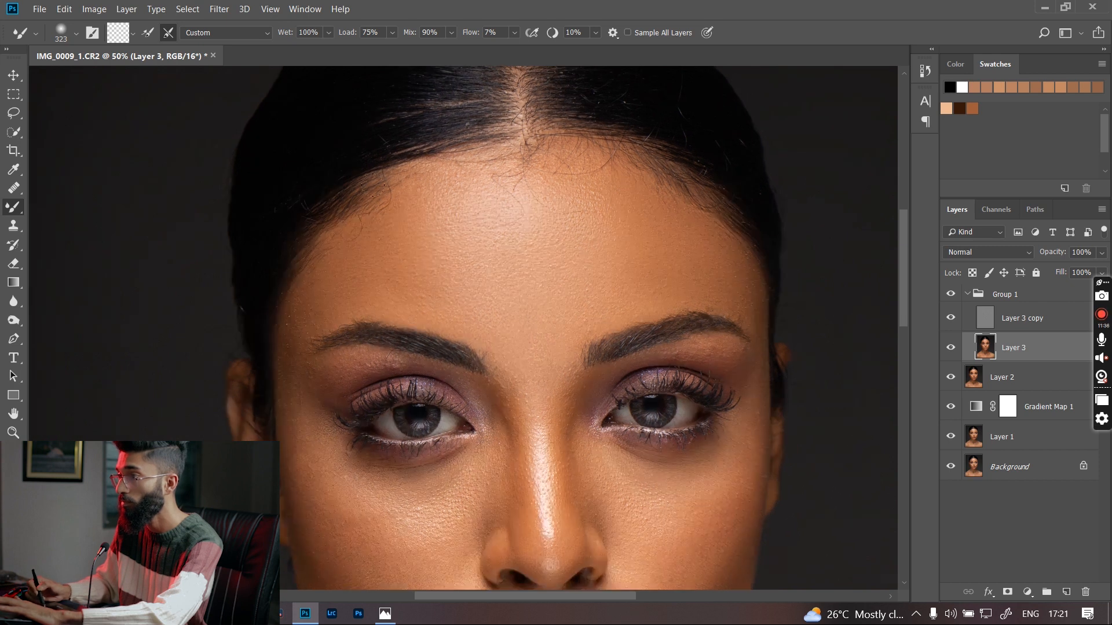
# Blend the skin tones on the rest of the face on Layer 3 with the Mixer Brush, reducing its size to 246
pyautogui.moveTo(634, 246); pyautogui.dragTo(536, 260)
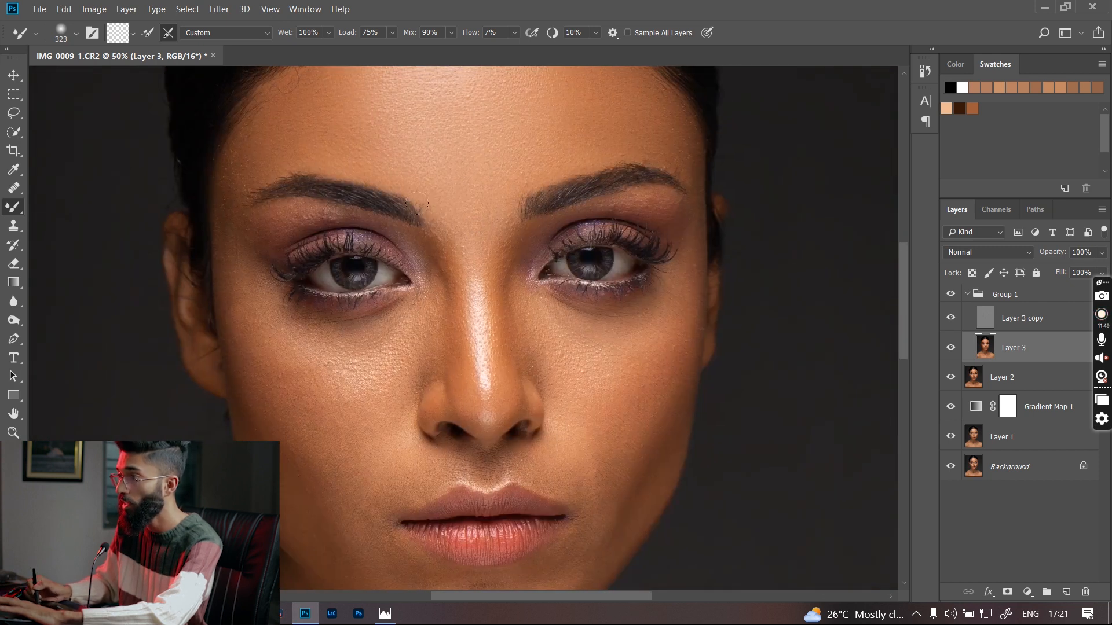
pyautogui.moveTo(474, 227); pyautogui.dragTo(425, 230)
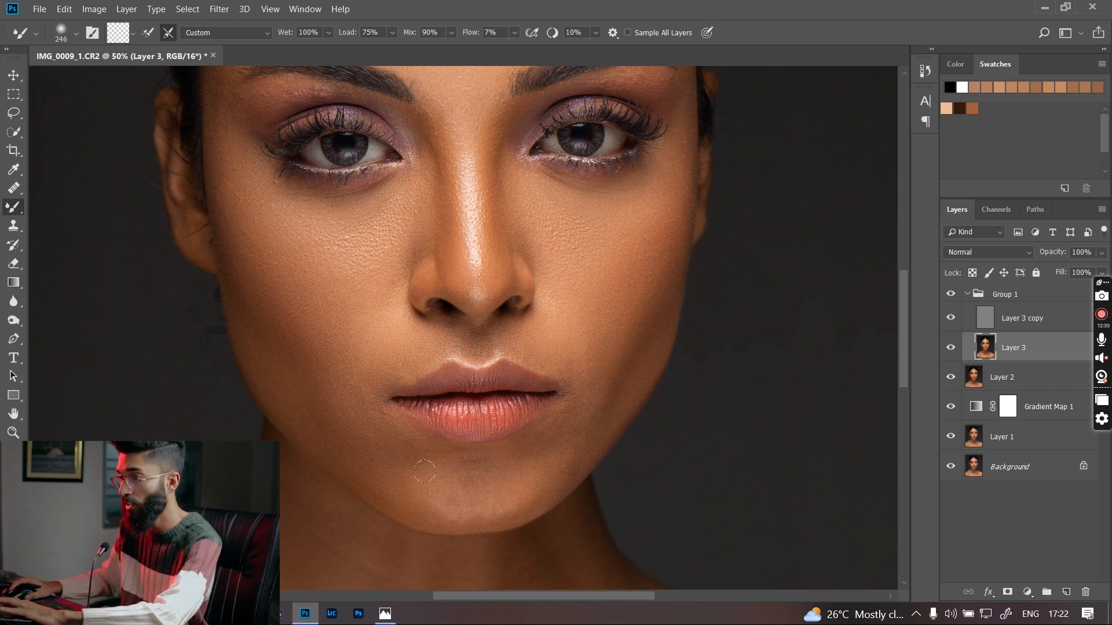
pyautogui.scroll(3, 578, 427)
pyautogui.hscroll(1, 578, 427)
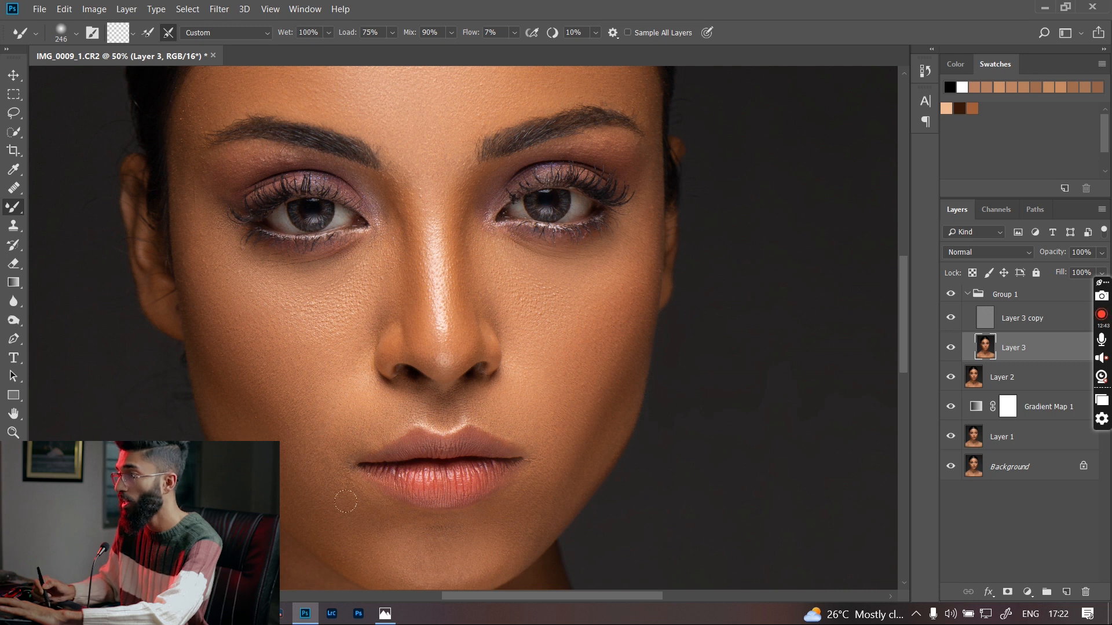
pyautogui.moveTo(517, 367); pyautogui.dragTo(541, 415)
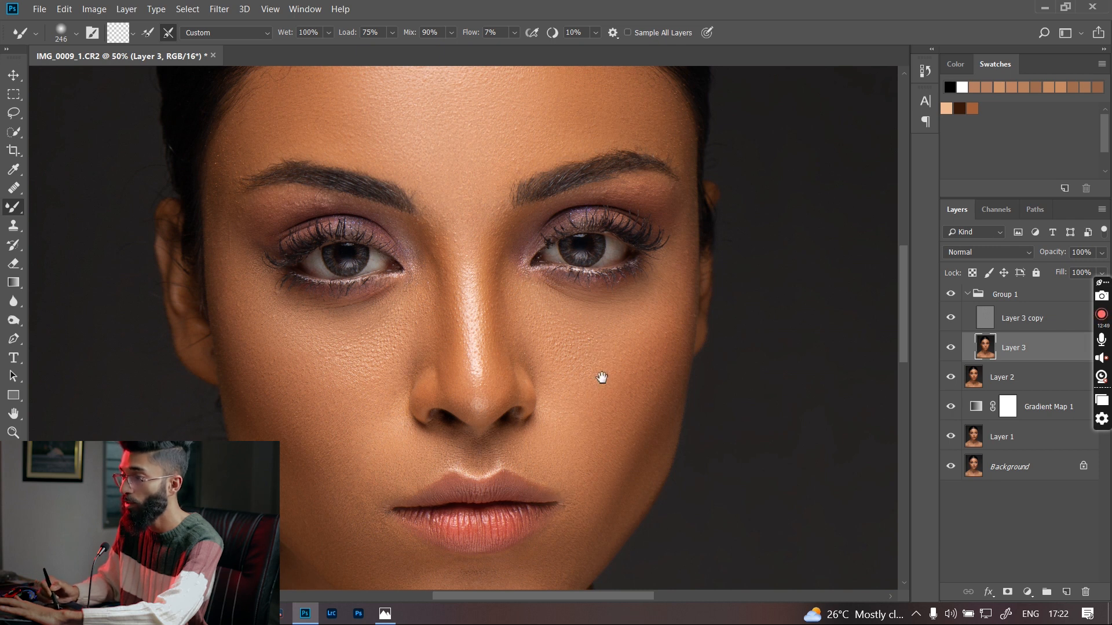
pyautogui.moveTo(602, 378); pyautogui.dragTo(550, 304)
pyautogui.moveTo(544, 252); pyautogui.dragTo(568, 338)
# Compare the portrait with and without the frequency separation edits in Group 1
pyautogui.click(951, 294)
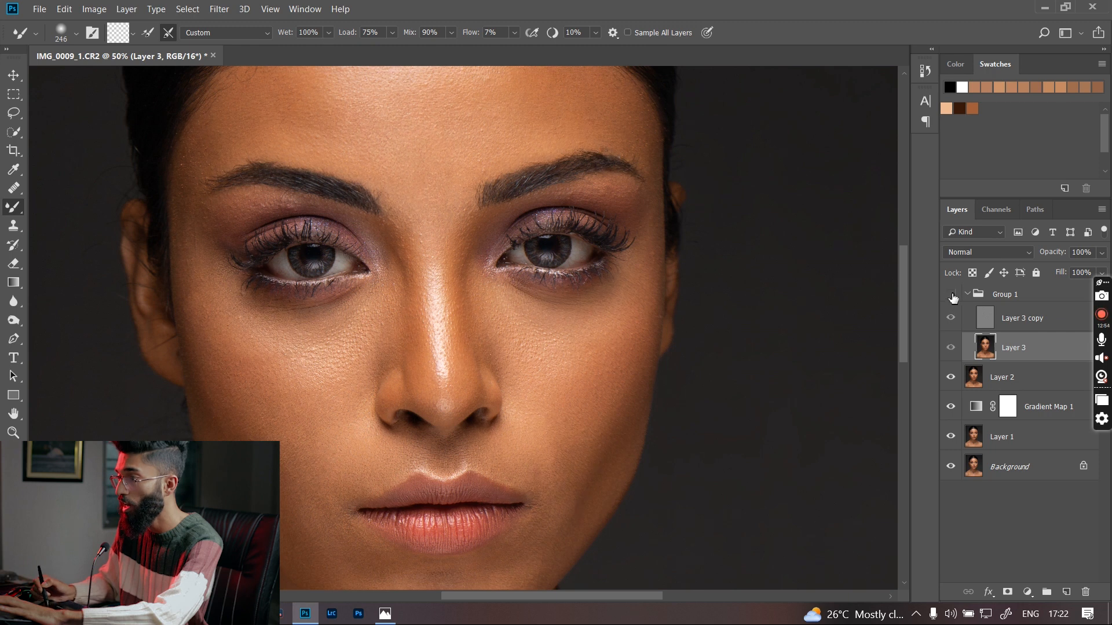
pyautogui.click(951, 294)
pyautogui.click(951, 295)
pyautogui.click(951, 294)
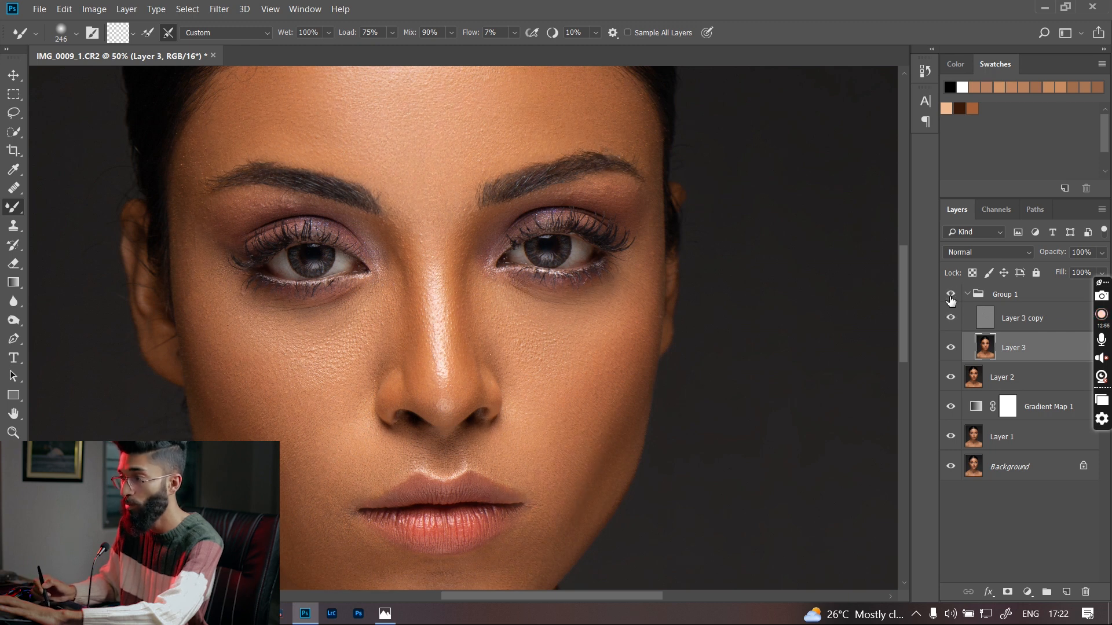
pyautogui.hotkey('ctrl', '0')
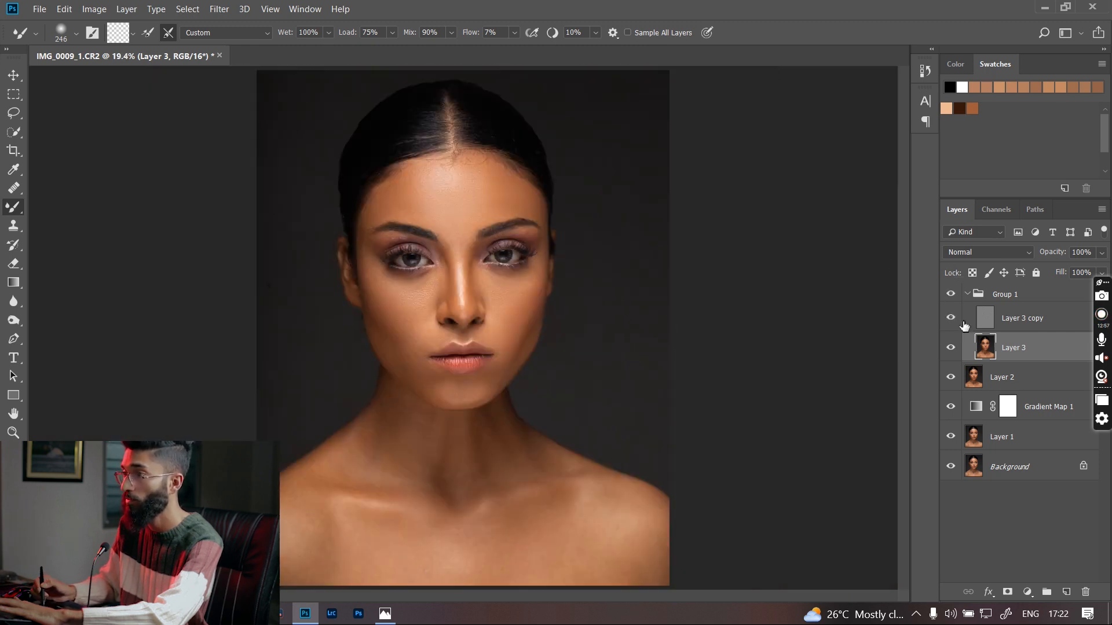
# Check the portrait without Group 1 and touch up the skin around the eyes on Layer 3 with the Mixer Brush at size 179
pyautogui.click(952, 295)
pyautogui.click(952, 295)
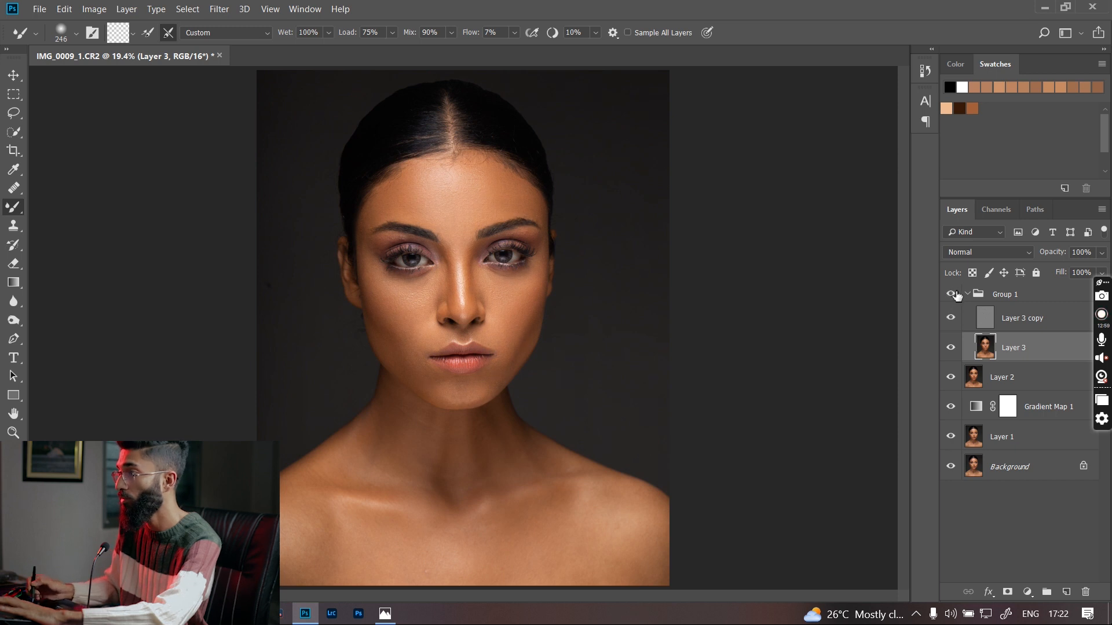
pyautogui.click(951, 295)
pyautogui.click(952, 295)
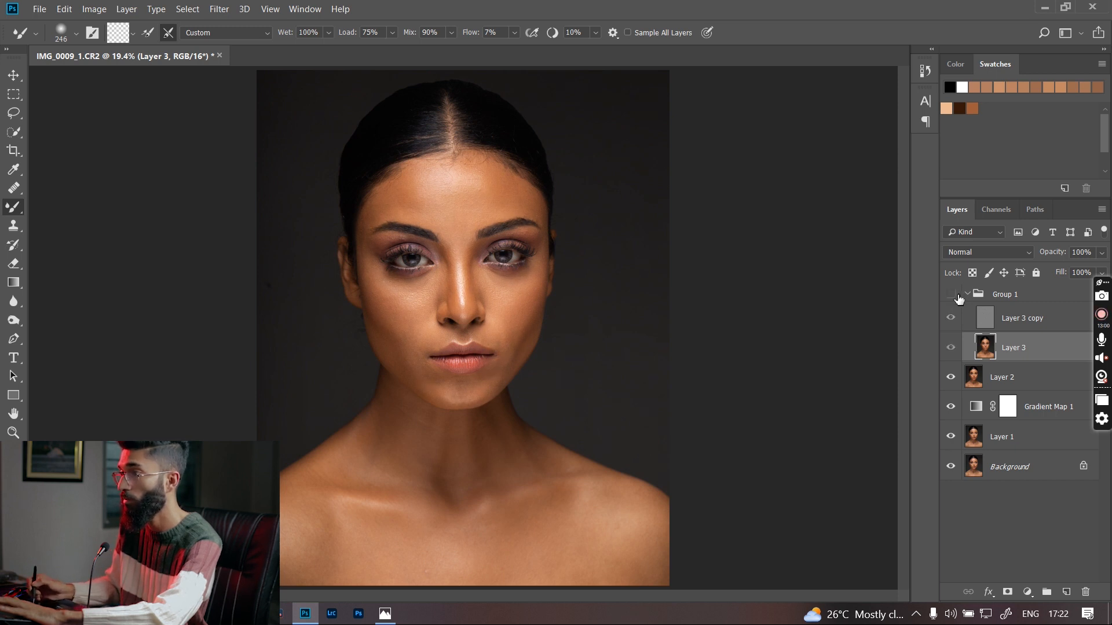
pyautogui.hotkey('ctrl', '+')
pyautogui.hotkey('ctrl', '+')
pyautogui.hotkey('ctrl', '+')
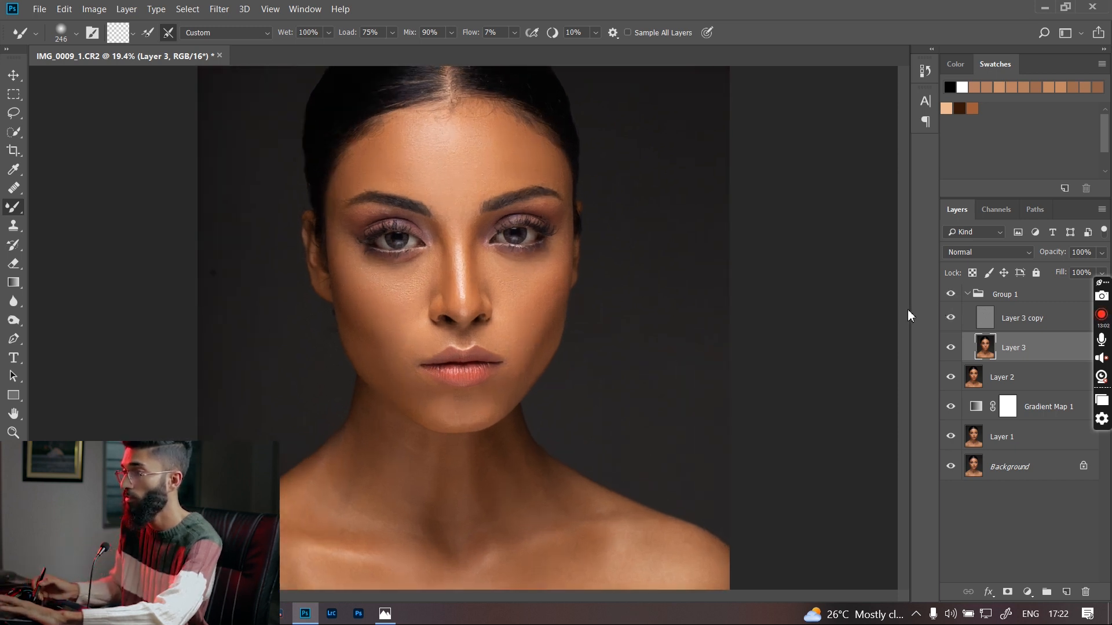
pyautogui.moveTo(479, 249); pyautogui.dragTo(476, 346)
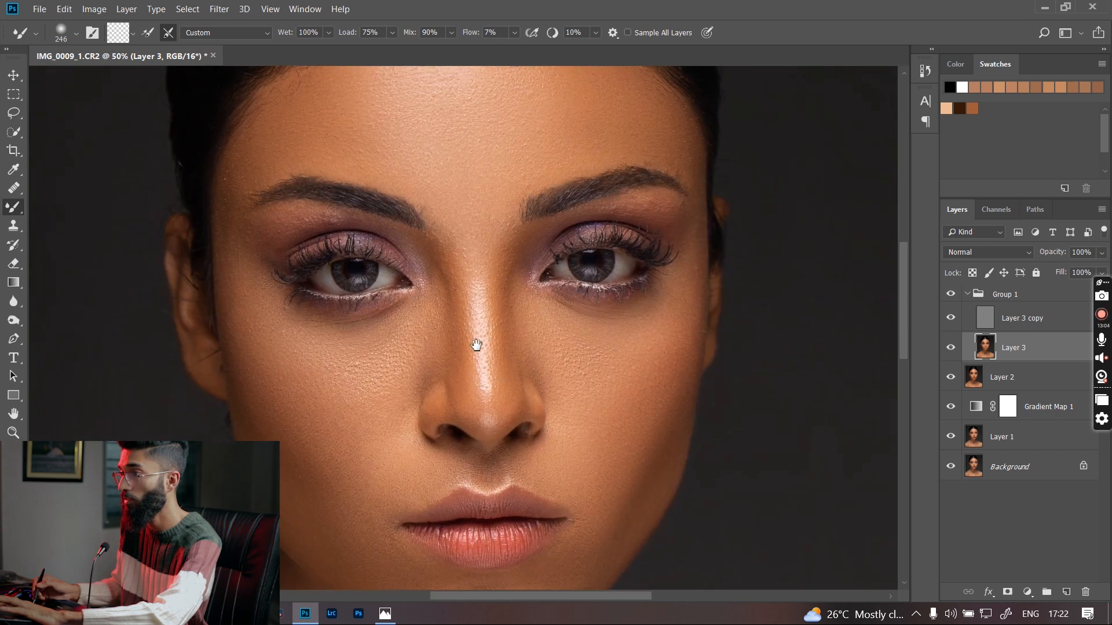
pyautogui.moveTo(275, 228); pyautogui.dragTo(259, 233)
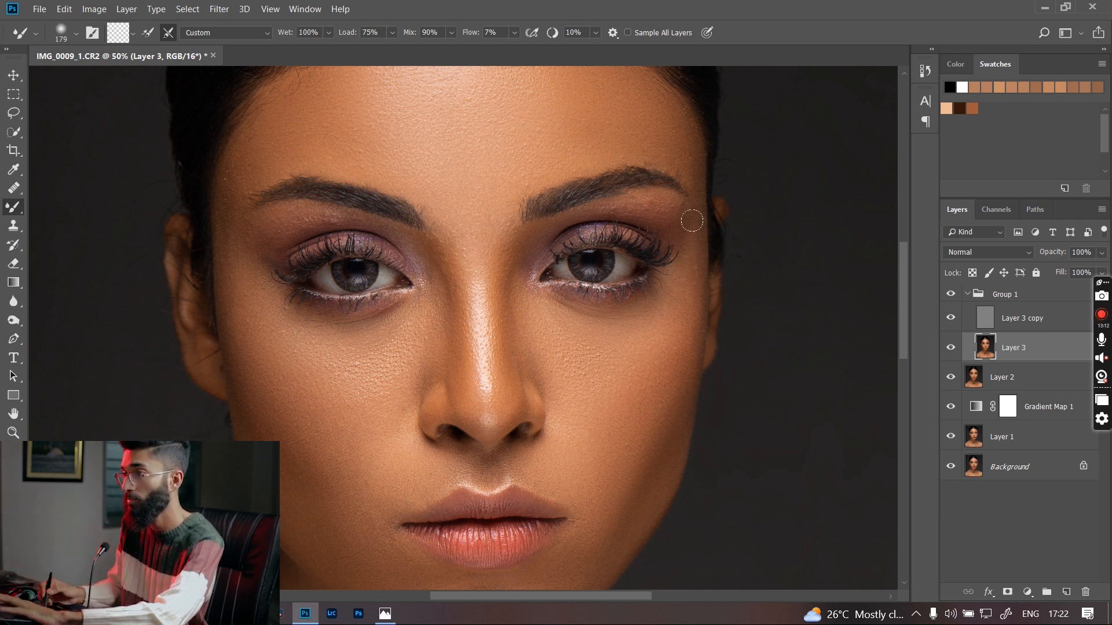
# Blend the neck and chest skin tones on Layer 3 with the Mixer Brush at size 568, and compare the portrait without Group 1
pyautogui.moveTo(486, 582); pyautogui.dragTo(429, 303)
pyautogui.moveTo(387, 411); pyautogui.dragTo(408, 164)
pyautogui.hotkey('ctrl', '-')
pyautogui.moveTo(446, 322); pyautogui.dragTo(484, 333)
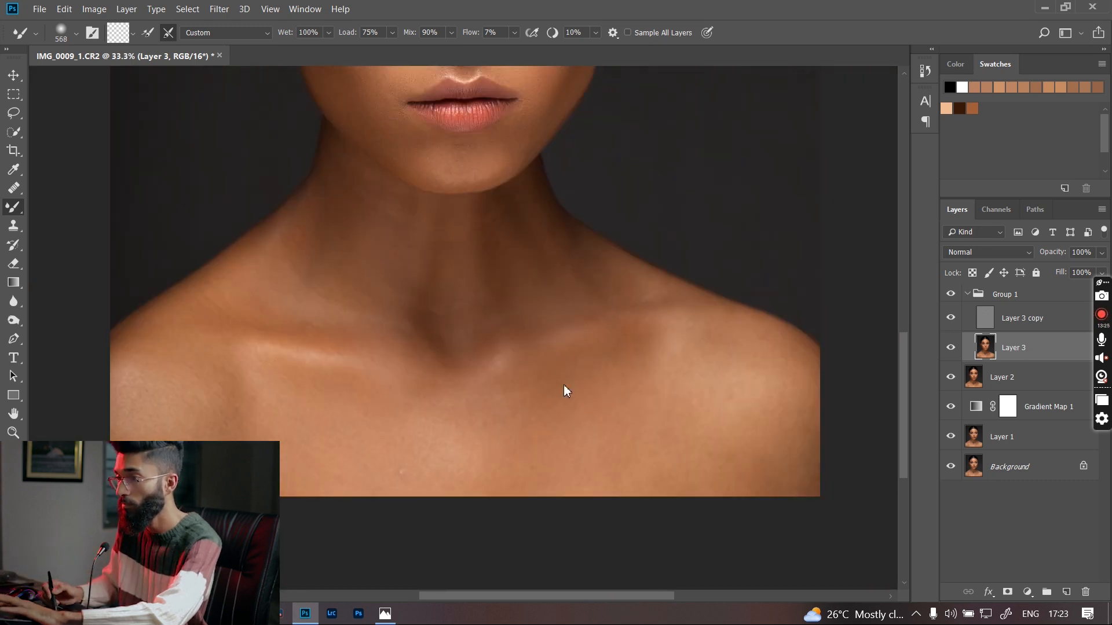
pyautogui.moveTo(308, 245); pyautogui.dragTo(386, 229)
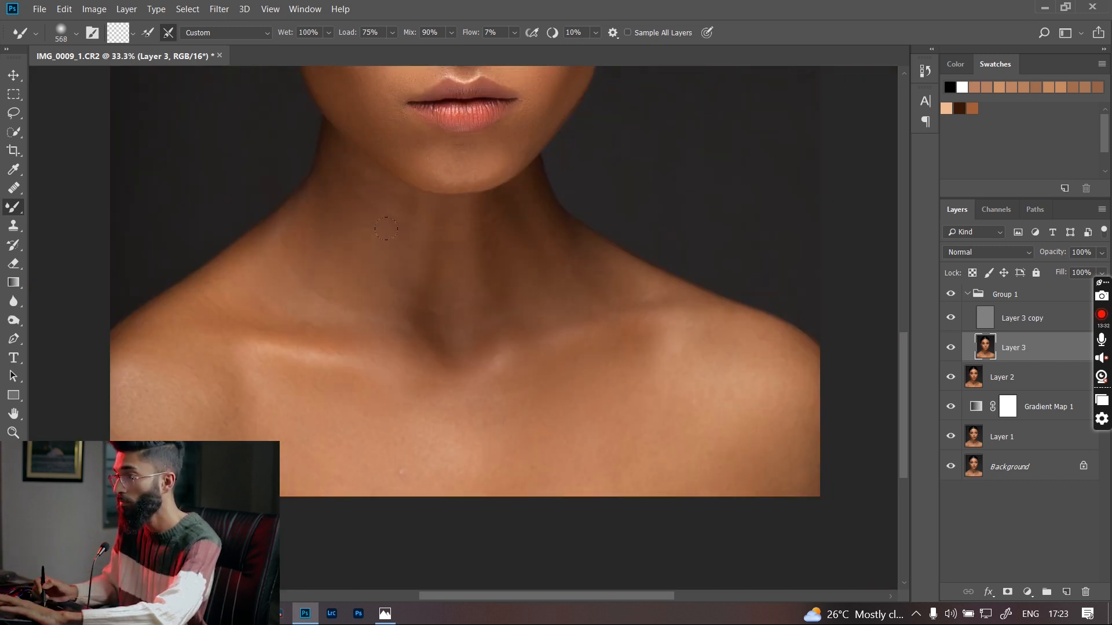
pyautogui.scroll(-4, 543, 350)
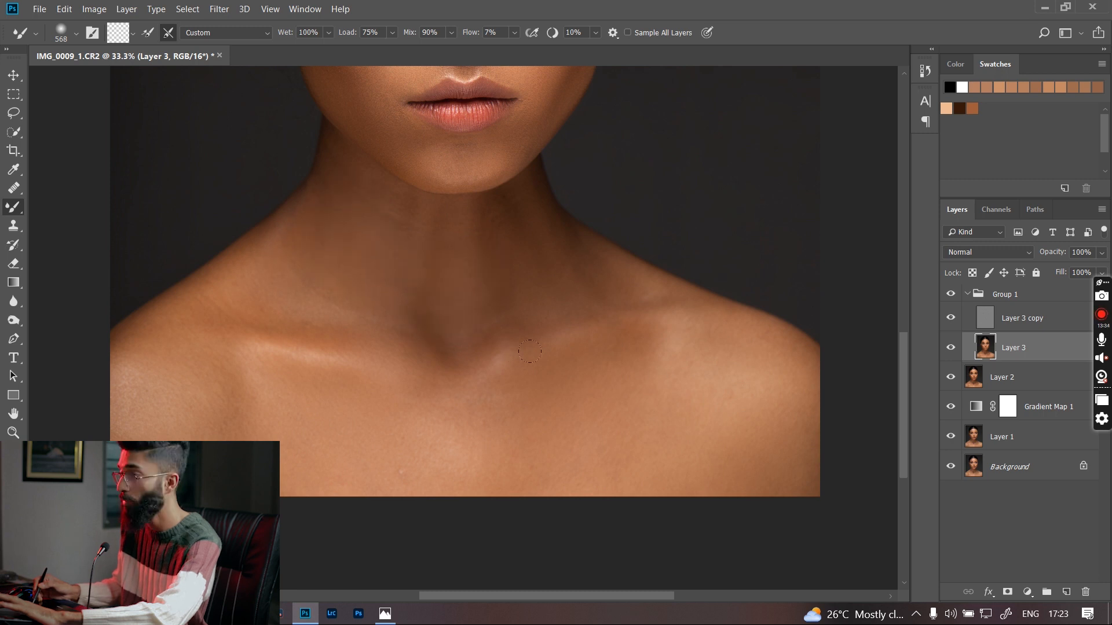
pyautogui.moveTo(531, 275); pyautogui.dragTo(551, 434)
pyautogui.moveTo(563, 382); pyautogui.dragTo(551, 447)
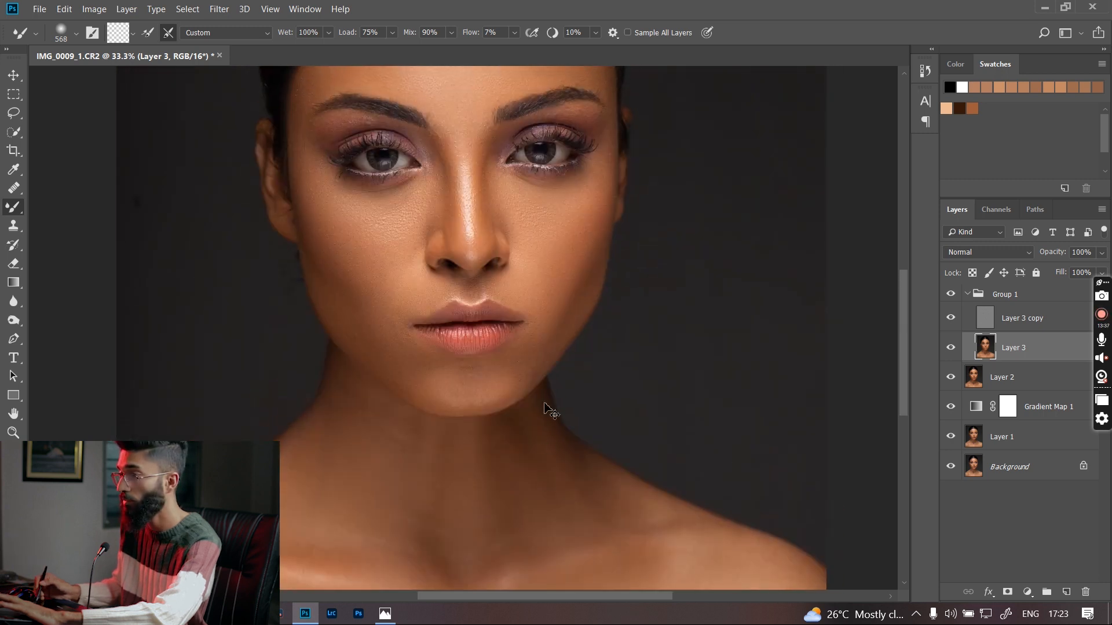
pyautogui.scroll(-3, 544, 411)
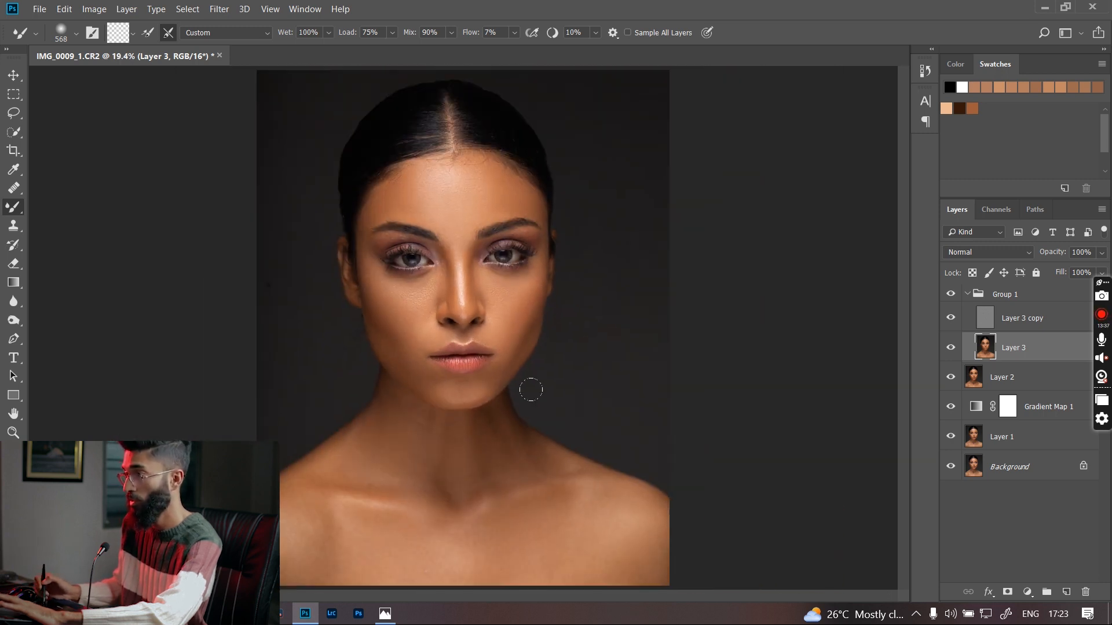
pyautogui.click(955, 292)
pyautogui.click(956, 292)
pyautogui.click(955, 292)
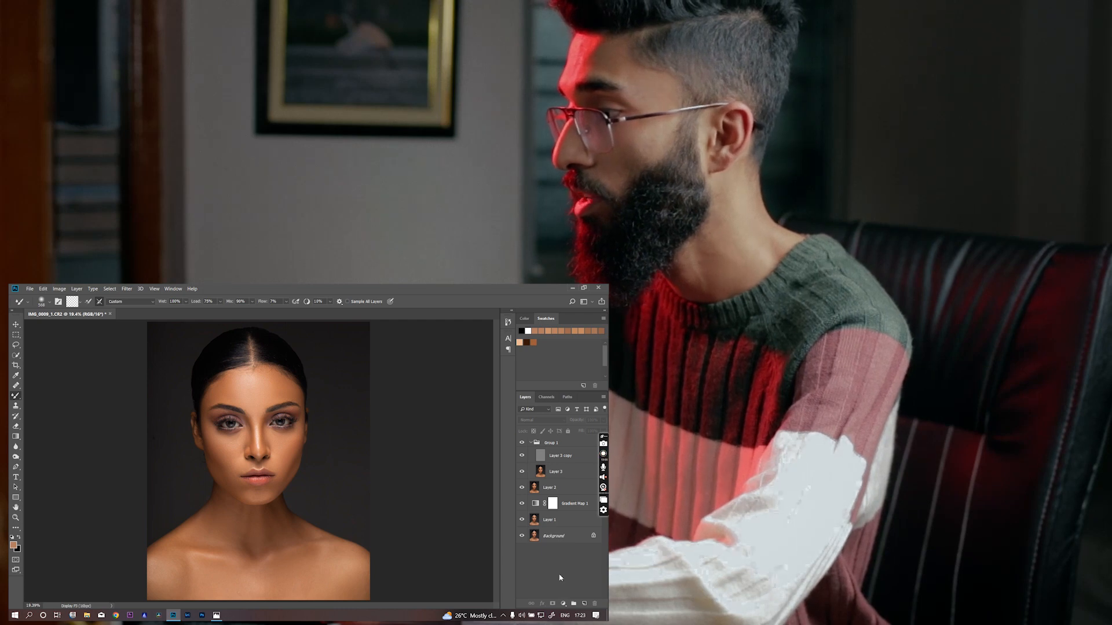
# Add a brightening Curves adjustment layer above Group 1 with a midtone point at input 113, output 175, and hide it
pyautogui.click(563, 604)
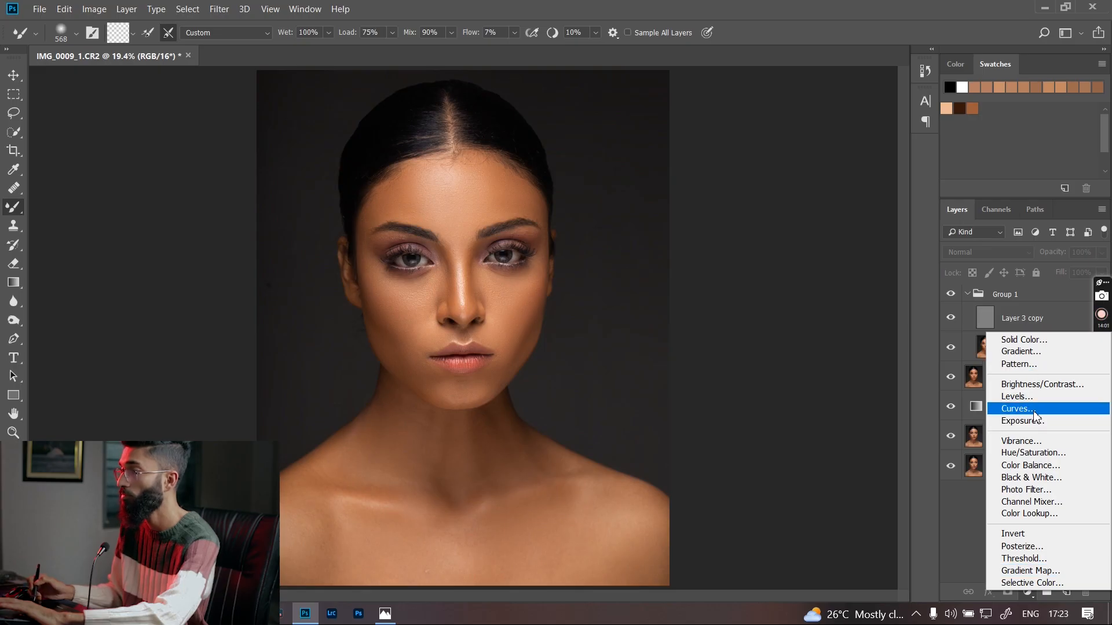
pyautogui.click(1035, 409)
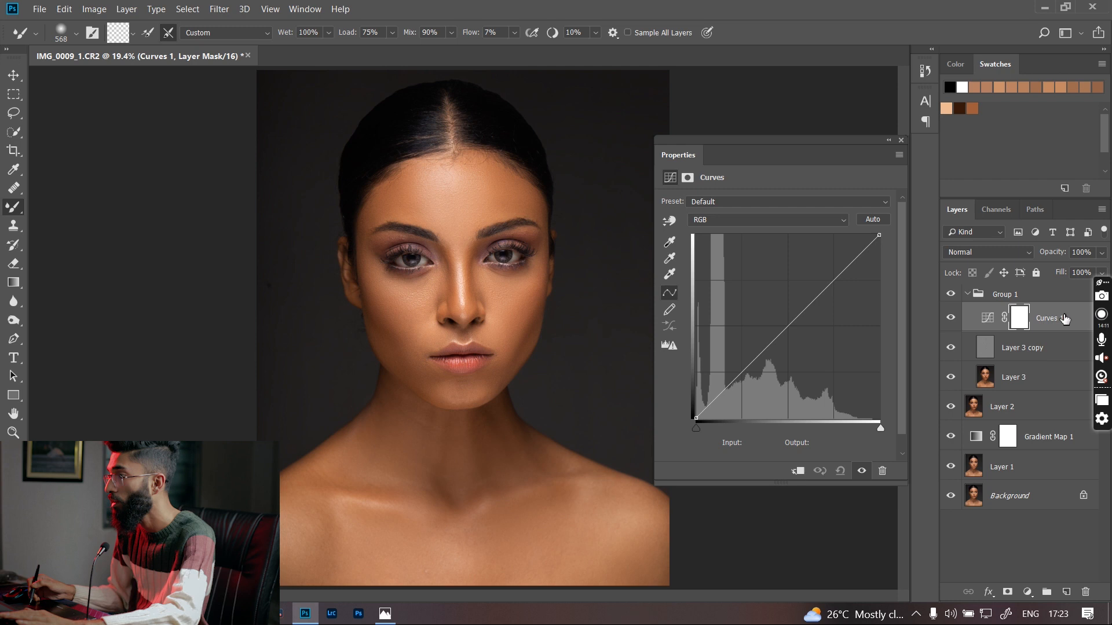
pyautogui.moveTo(1064, 318); pyautogui.dragTo(1063, 289)
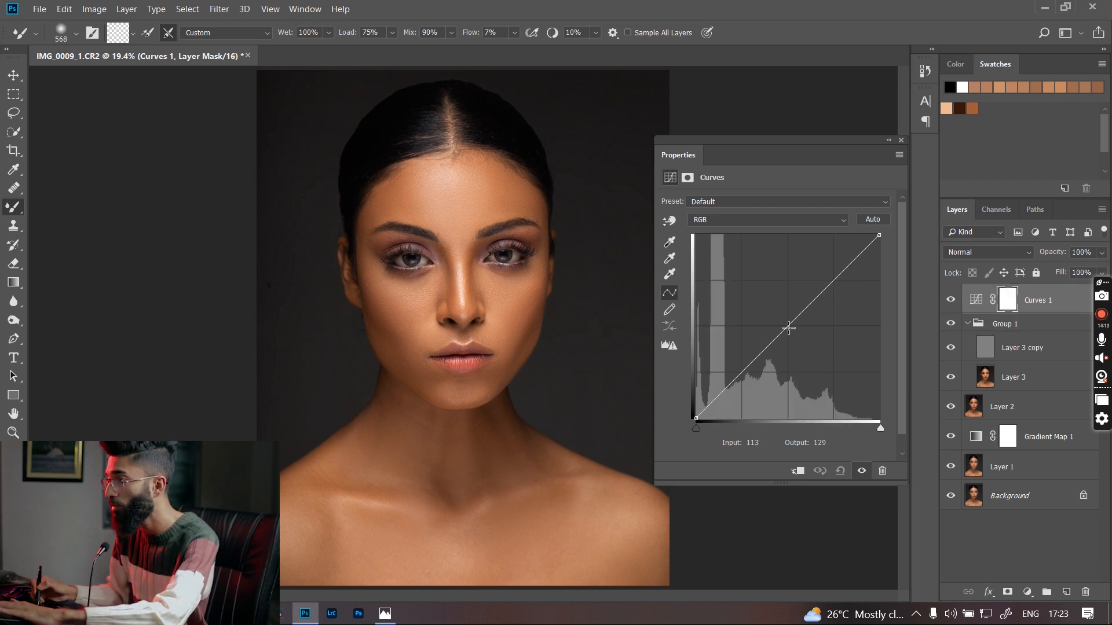
pyautogui.moveTo(788, 328); pyautogui.dragTo(778, 293)
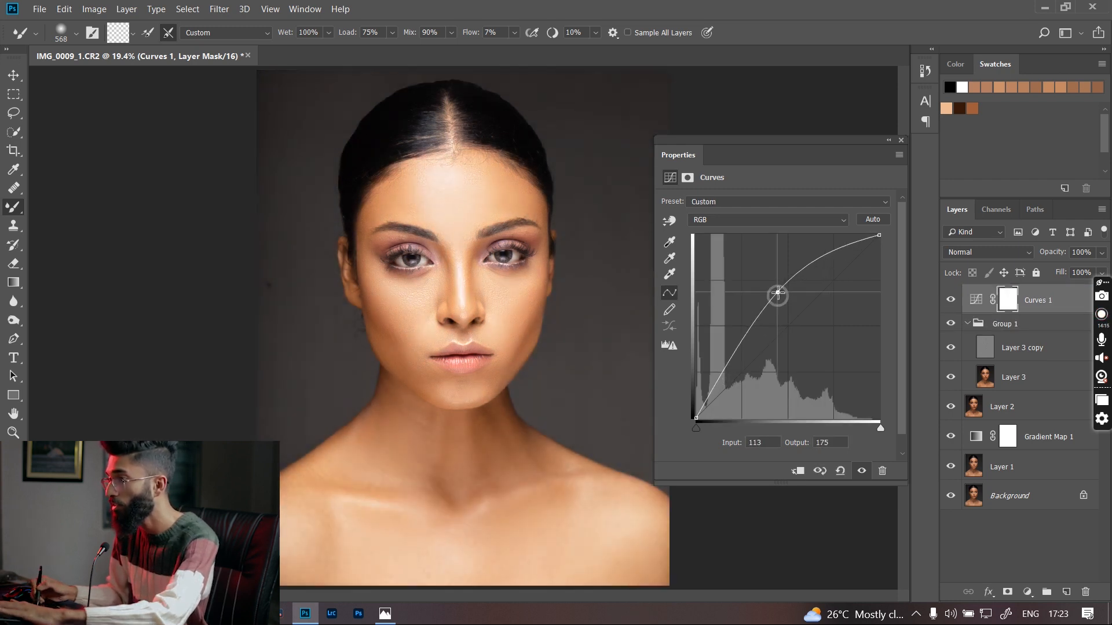
pyautogui.click(901, 141)
pyautogui.click(950, 299)
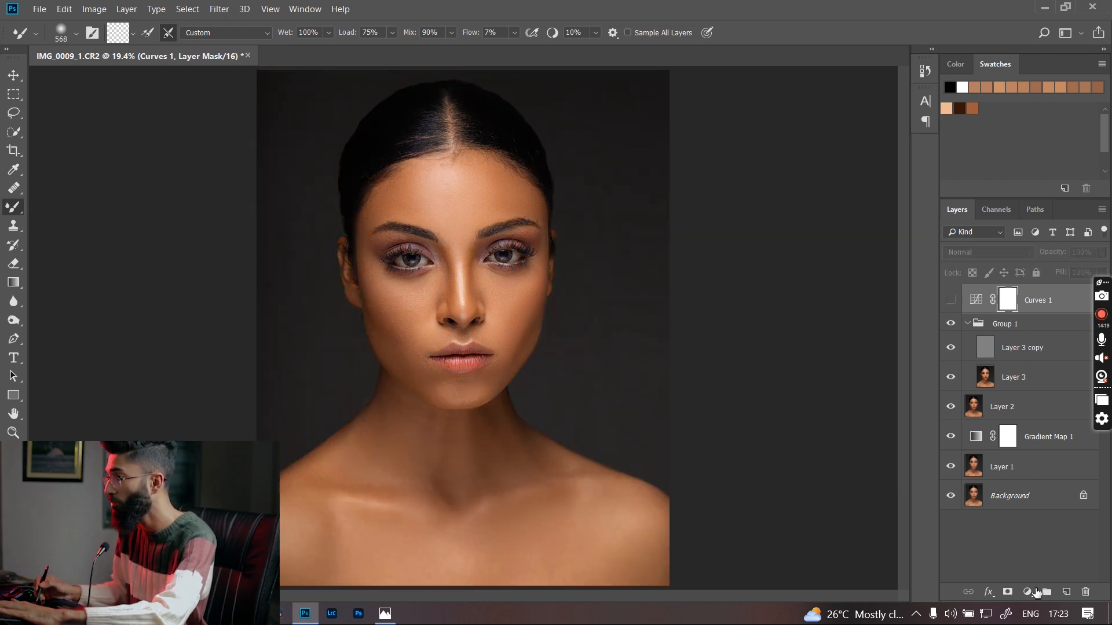
# Add a second, darkening Curves adjustment layer on top with a midtone point at input 130, output 85, and hide it
pyautogui.click(1035, 592)
pyautogui.click(1011, 395)
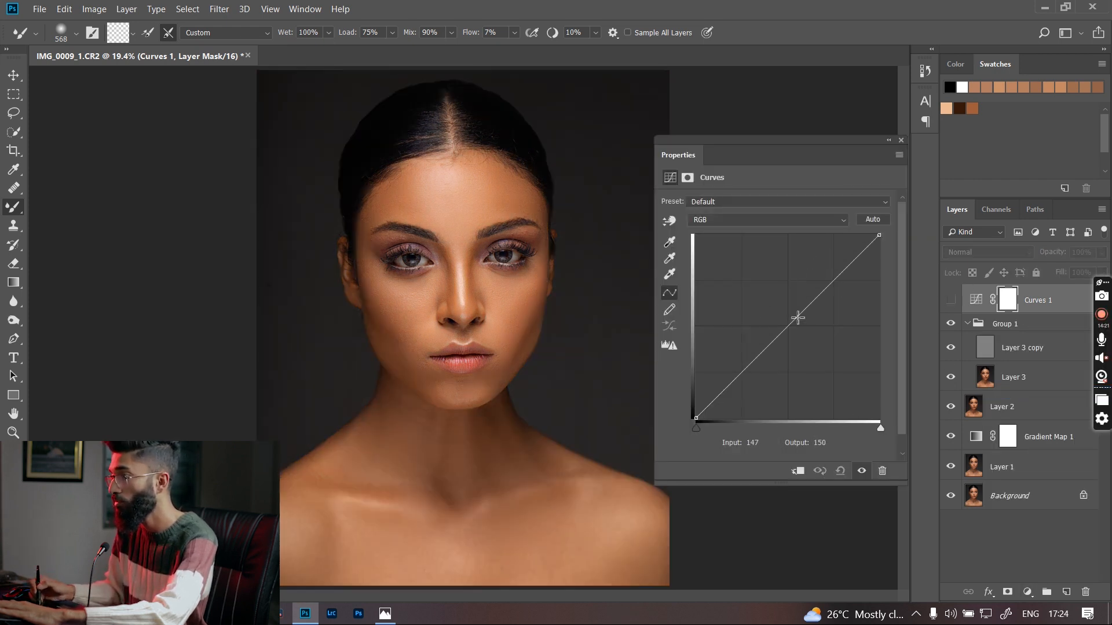
pyautogui.moveTo(790, 324); pyautogui.dragTo(791, 359)
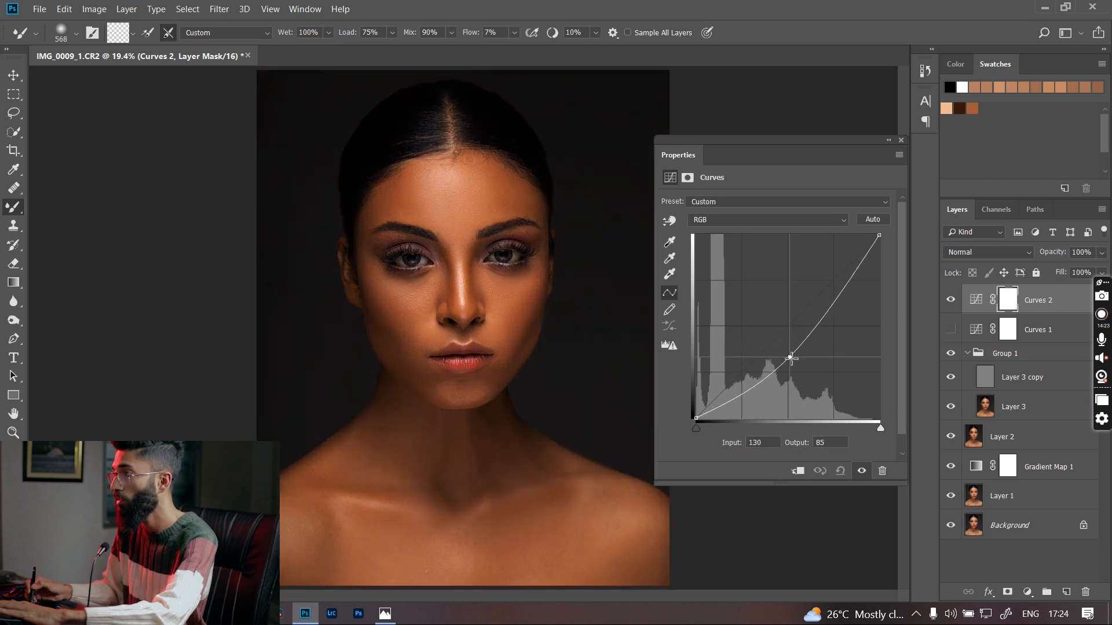
pyautogui.click(901, 140)
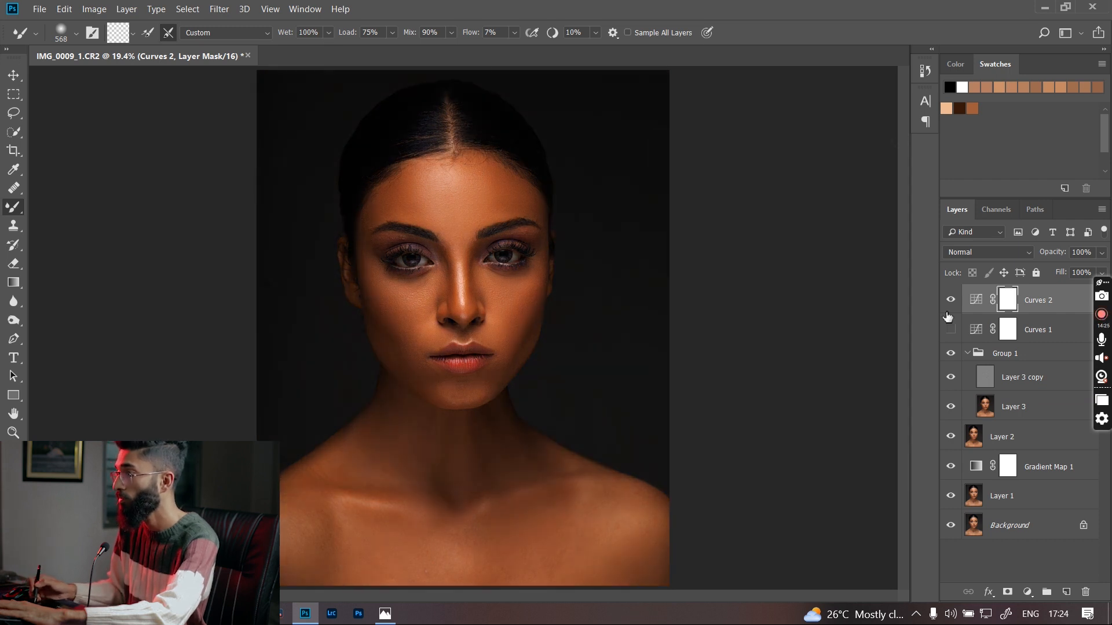
pyautogui.click(950, 300)
# Show the brightening Curves 1 layer and invert its layer mask to black
pyautogui.click(950, 329)
pyautogui.click(1009, 329)
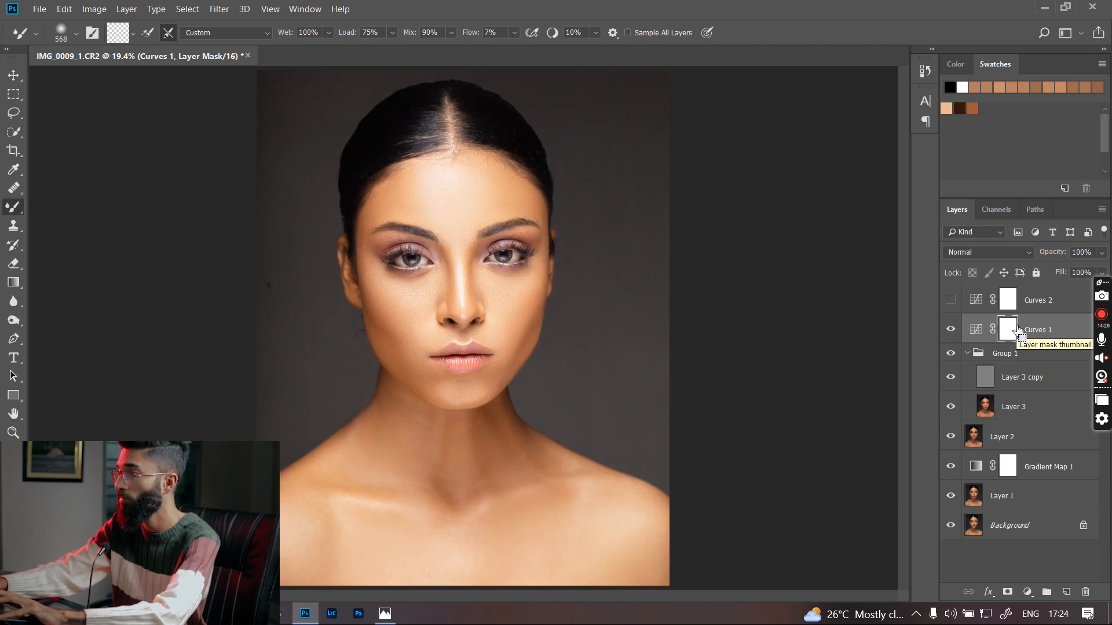
pyautogui.hotkey('ctrl', 'i')
# Paint white highlight strokes across the forehead on the Curves 1 mask using the Brush at size 168 and 100% flow
pyautogui.hotkey('ctrl', '+')
pyautogui.hotkey('ctrl', '+')
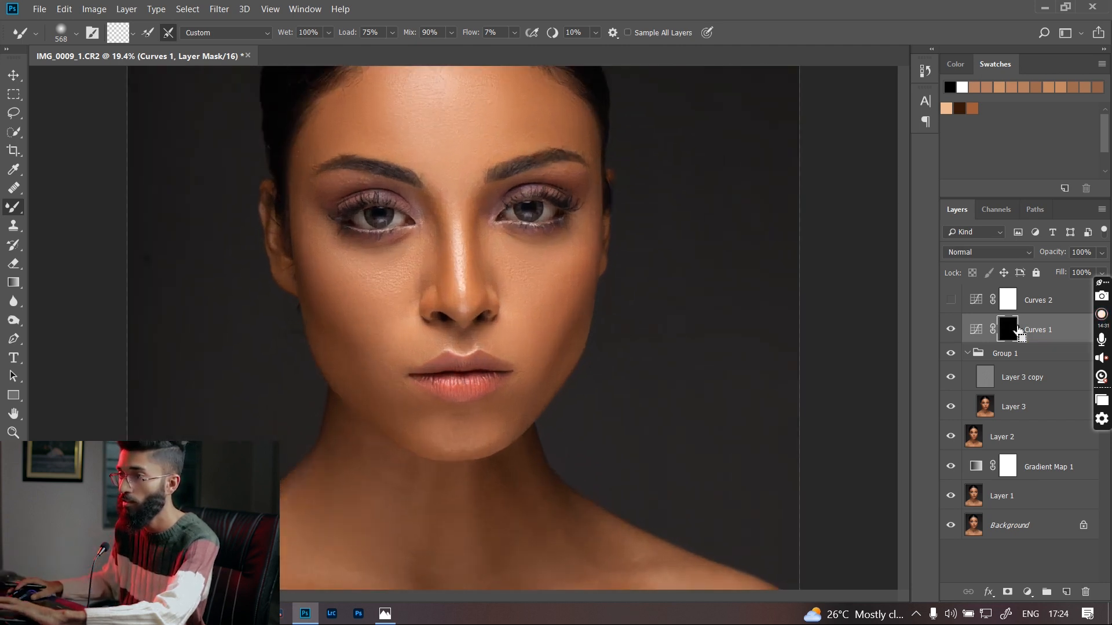
pyautogui.rightClick(15, 215)
pyautogui.click(64, 206)
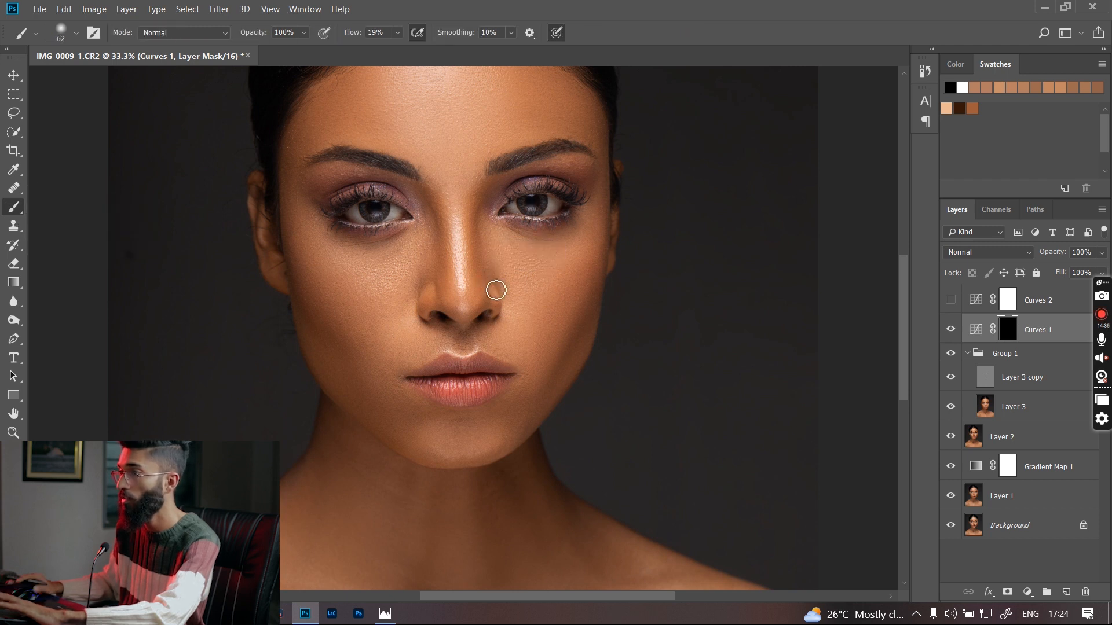
pyautogui.moveTo(451, 250); pyautogui.dragTo(463, 392)
pyautogui.moveTo(353, 35); pyautogui.dragTo(469, 37)
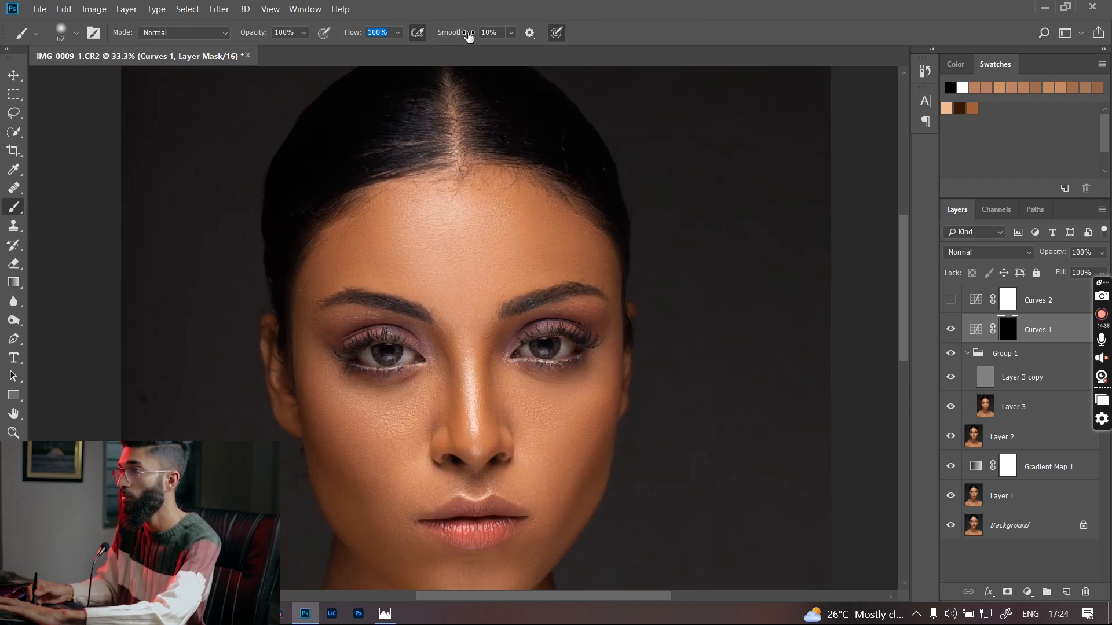
pyautogui.moveTo(472, 290)
pyautogui.mouseDown()
pyautogui.moveTo(475, 266)
pyautogui.moveTo(446, 233)
pyautogui.mouseUp()
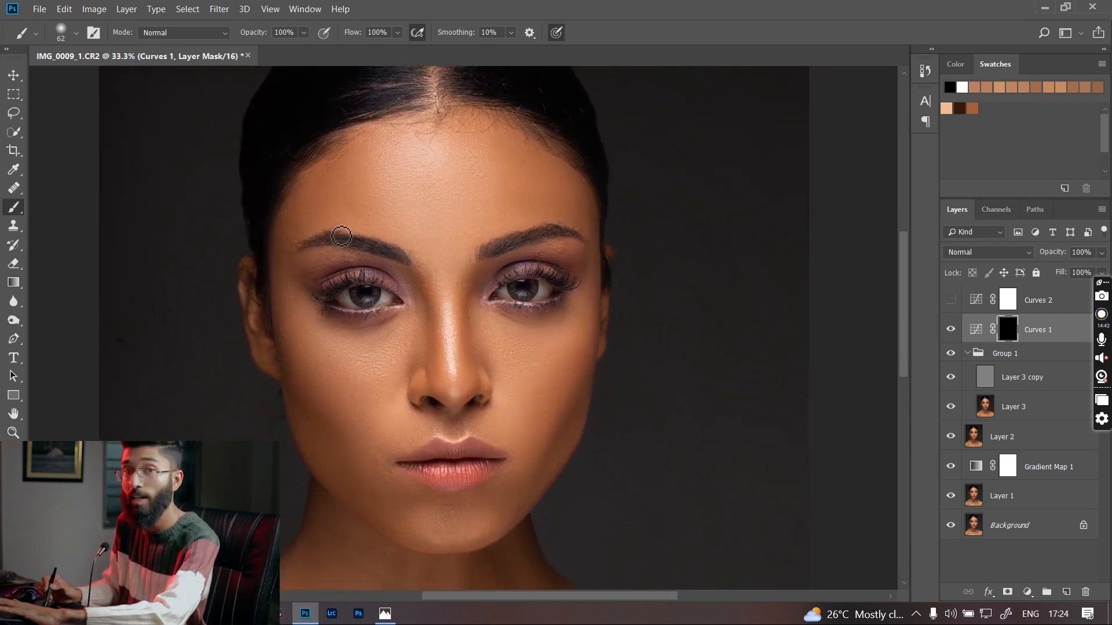
pyautogui.press('x')
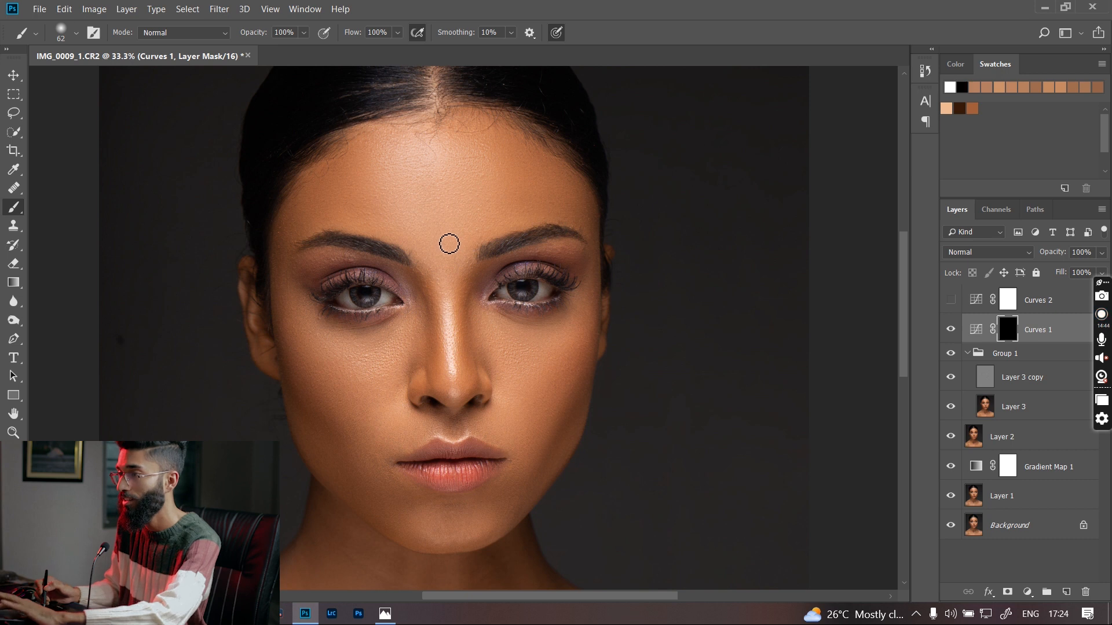
pyautogui.moveTo(444, 211); pyautogui.dragTo(460, 212)
pyautogui.moveTo(488, 144)
pyautogui.mouseDown()
pyautogui.moveTo(385, 148)
pyautogui.moveTo(479, 177)
pyautogui.moveTo(389, 191)
pyautogui.moveTo(480, 214)
pyautogui.mouseUp()
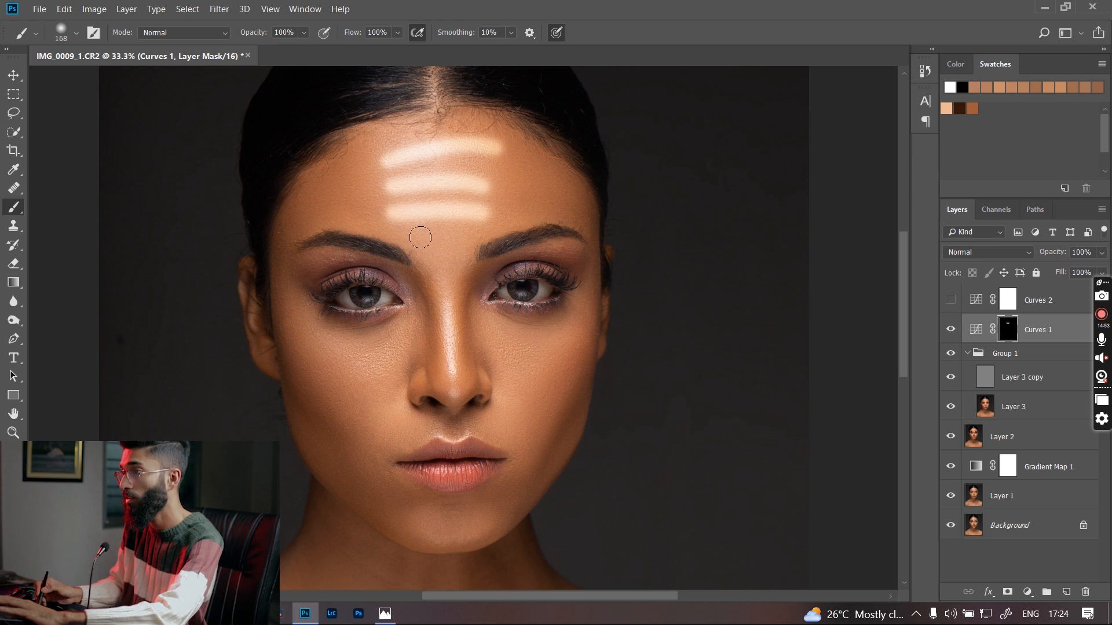
pyautogui.moveTo(421, 238); pyautogui.dragTo(470, 237)
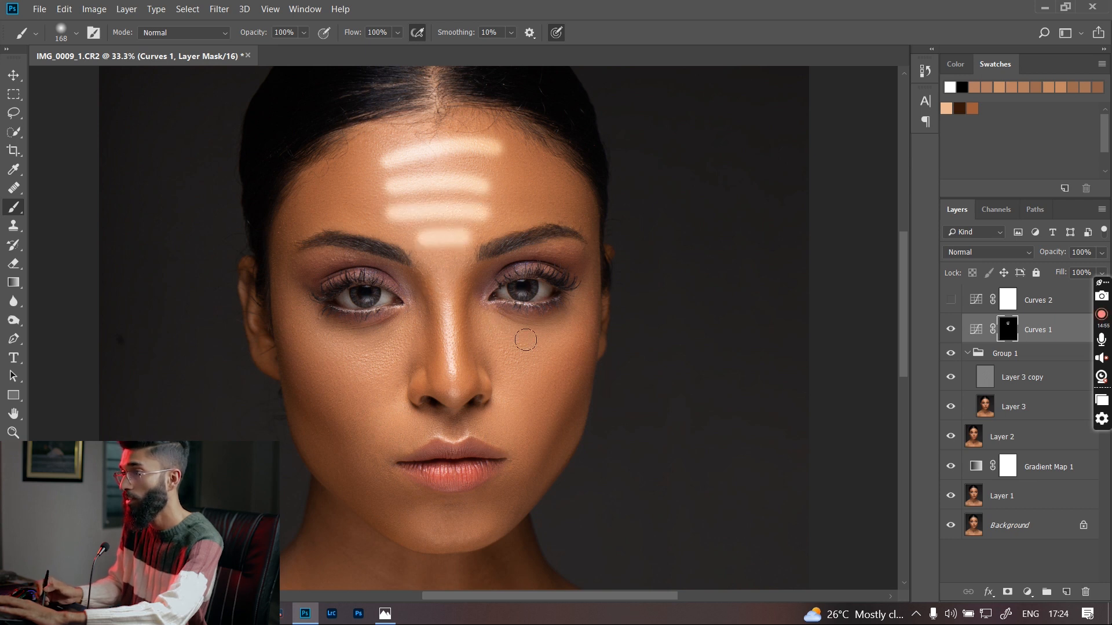
# Paint white highlight strokes under both eyes, on the inner cheeks and above the mouth corners on the Curves 1 mask
pyautogui.moveTo(565, 332); pyautogui.dragTo(498, 337)
pyautogui.moveTo(510, 354)
pyautogui.mouseDown()
pyautogui.moveTo(534, 365)
pyautogui.moveTo(519, 397)
pyautogui.mouseUp()
pyautogui.moveTo(328, 333); pyautogui.dragTo(400, 338)
pyautogui.moveTo(340, 360)
pyautogui.mouseDown()
pyautogui.moveTo(389, 365)
pyautogui.moveTo(362, 393)
pyautogui.moveTo(377, 387)
pyautogui.moveTo(404, 425)
pyautogui.mouseUp()
pyautogui.moveTo(492, 424); pyautogui.dragTo(503, 427)
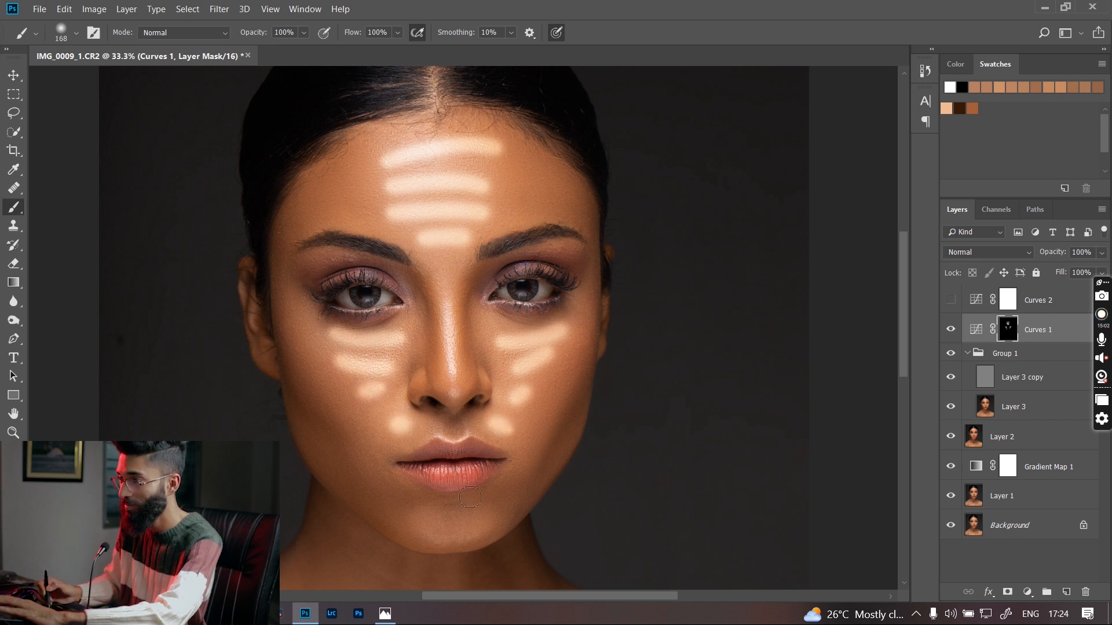
# Add white highlight strokes on the chin, down the nose bridge and under the outer ends of both eyebrows
pyautogui.moveTo(437, 523); pyautogui.dragTo(481, 520)
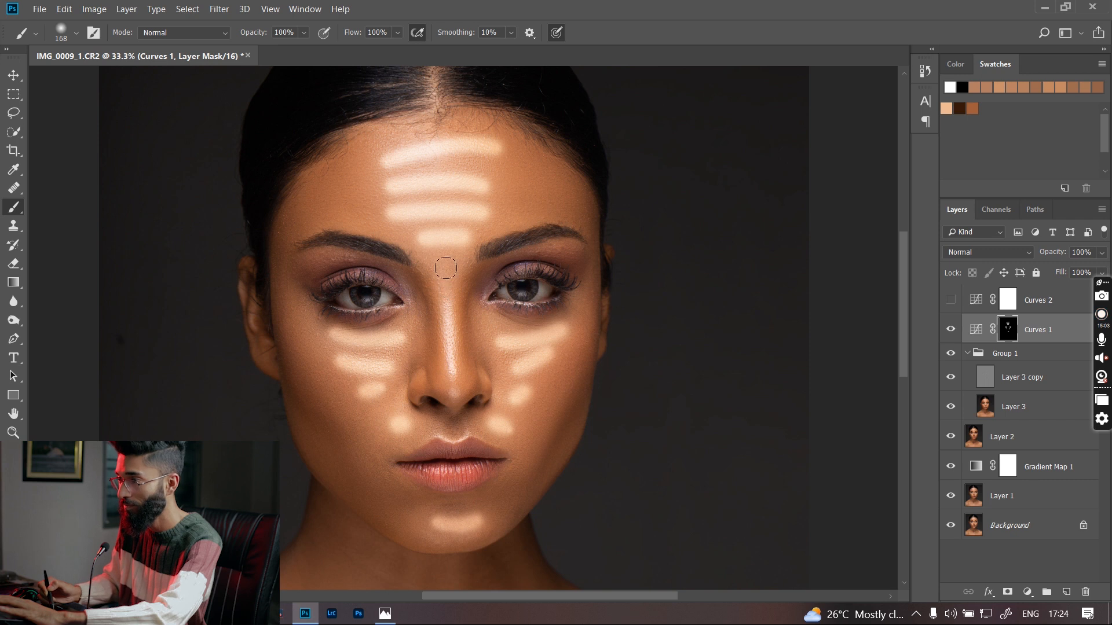
pyautogui.moveTo(446, 269); pyautogui.dragTo(450, 375)
pyautogui.moveTo(546, 254); pyautogui.dragTo(578, 255)
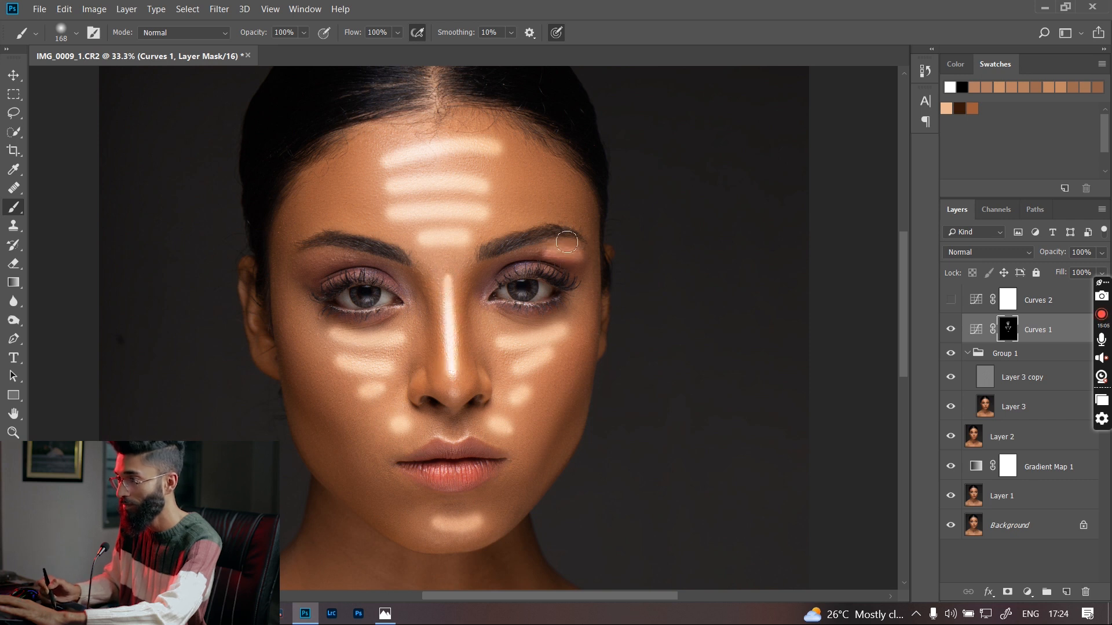
pyautogui.moveTo(316, 253); pyautogui.dragTo(310, 256)
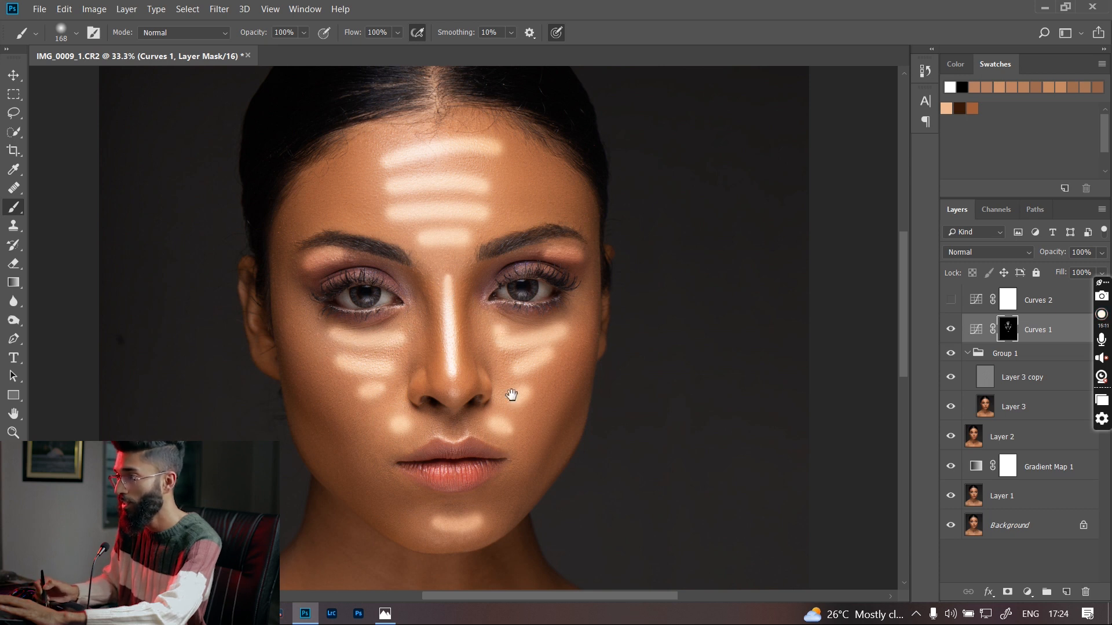
# Paint white highlight strokes along both collarbones, on the shoulders and on the upper chest on the Curves 1 mask
pyautogui.moveTo(505, 453); pyautogui.dragTo(523, 182)
pyautogui.moveTo(438, 426); pyautogui.dragTo(438, 313)
pyautogui.moveTo(276, 317); pyautogui.dragTo(391, 352)
pyautogui.moveTo(470, 364); pyautogui.dragTo(657, 298)
pyautogui.moveTo(132, 366)
pyautogui.mouseDown()
pyautogui.moveTo(178, 394)
pyautogui.moveTo(149, 426)
pyautogui.mouseUp()
pyautogui.moveTo(420, 461)
pyautogui.mouseDown()
pyautogui.moveTo(464, 450)
pyautogui.moveTo(466, 463)
pyautogui.mouseUp()
pyautogui.moveTo(780, 356)
pyautogui.mouseDown()
pyautogui.moveTo(718, 380)
pyautogui.moveTo(643, 466)
pyautogui.mouseUp()
pyautogui.moveTo(681, 307); pyautogui.dragTo(655, 350)
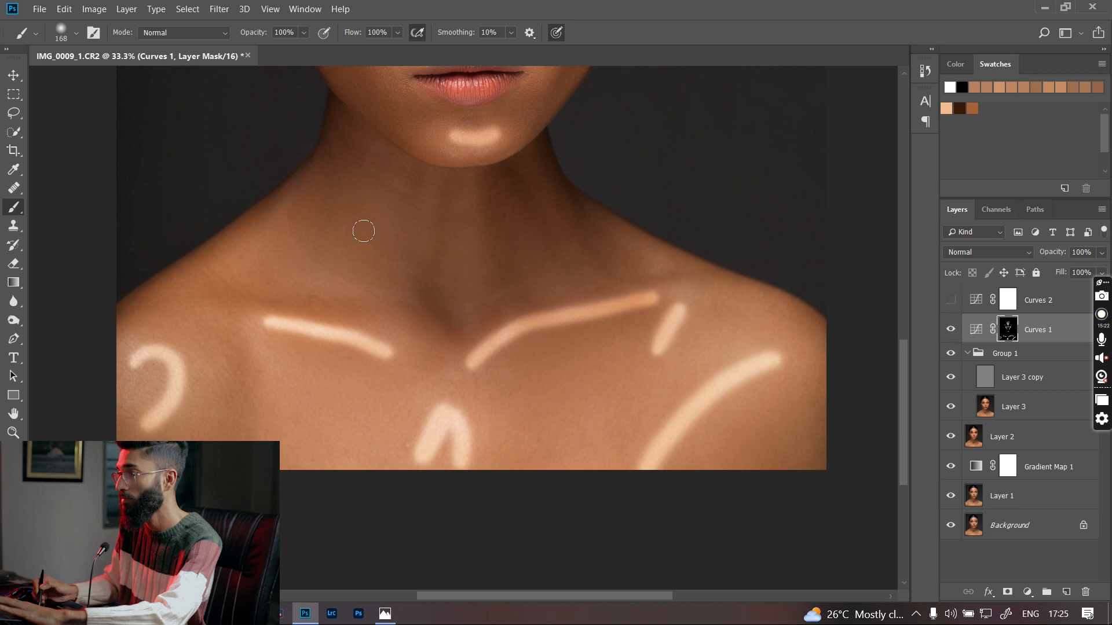
# Paint white highlight strokes down the neck and along the slope from the neck to the shoulder
pyautogui.moveTo(425, 193); pyautogui.dragTo(413, 269)
pyautogui.moveTo(297, 215); pyautogui.dragTo(237, 271)
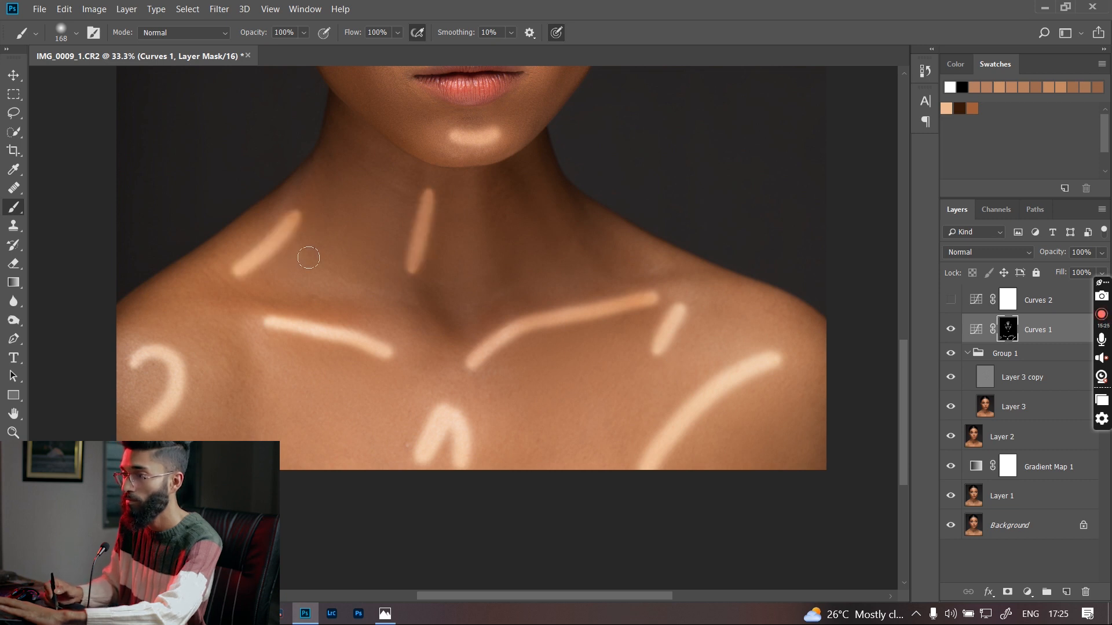
pyautogui.moveTo(564, 352); pyautogui.dragTo(564, 459)
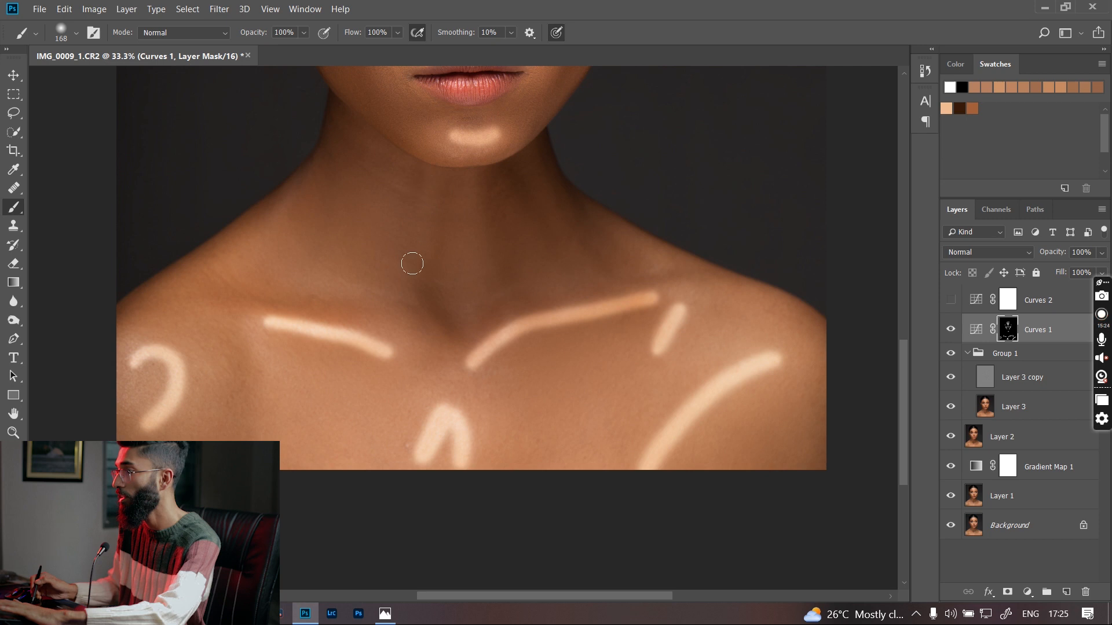
pyautogui.moveTo(412, 263); pyautogui.dragTo(428, 198)
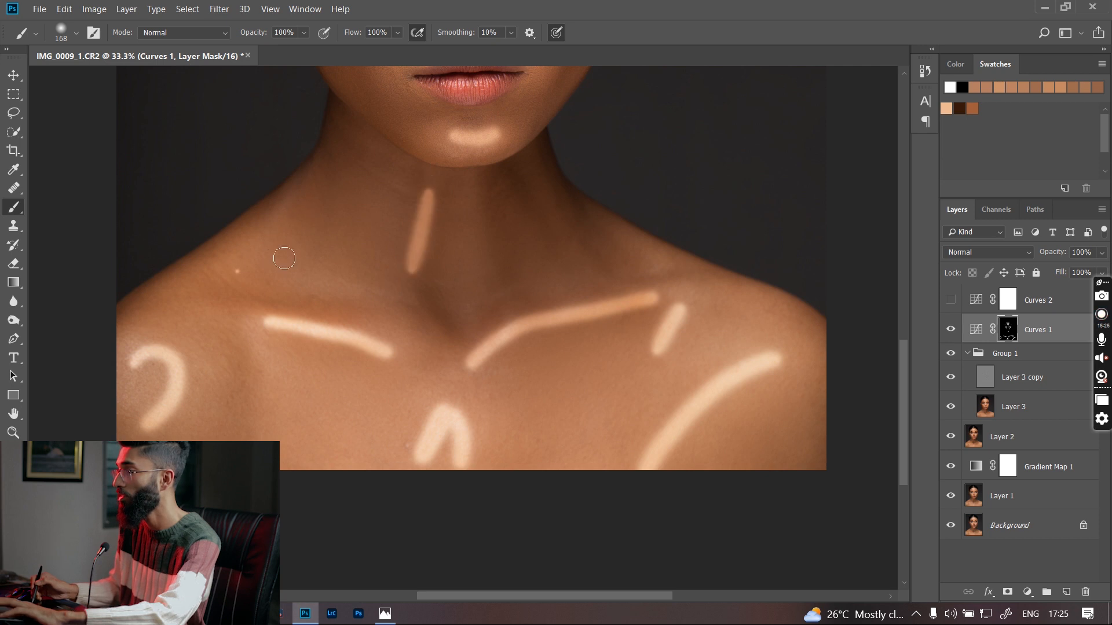
# Finish the highlight stroke on the neck-to-shoulder slope of the Curves 1 mask and invert the Curves 2 mask to black
pyautogui.moveTo(240, 270); pyautogui.dragTo(296, 213)
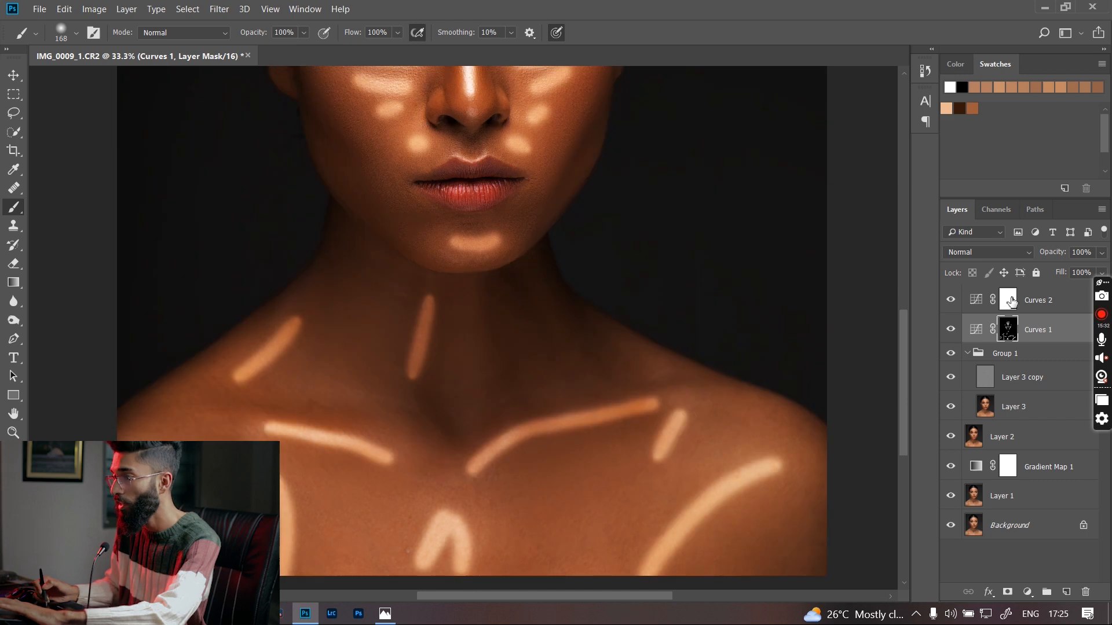
pyautogui.click(1009, 299)
pyautogui.hotkey('ctrl', 'i')
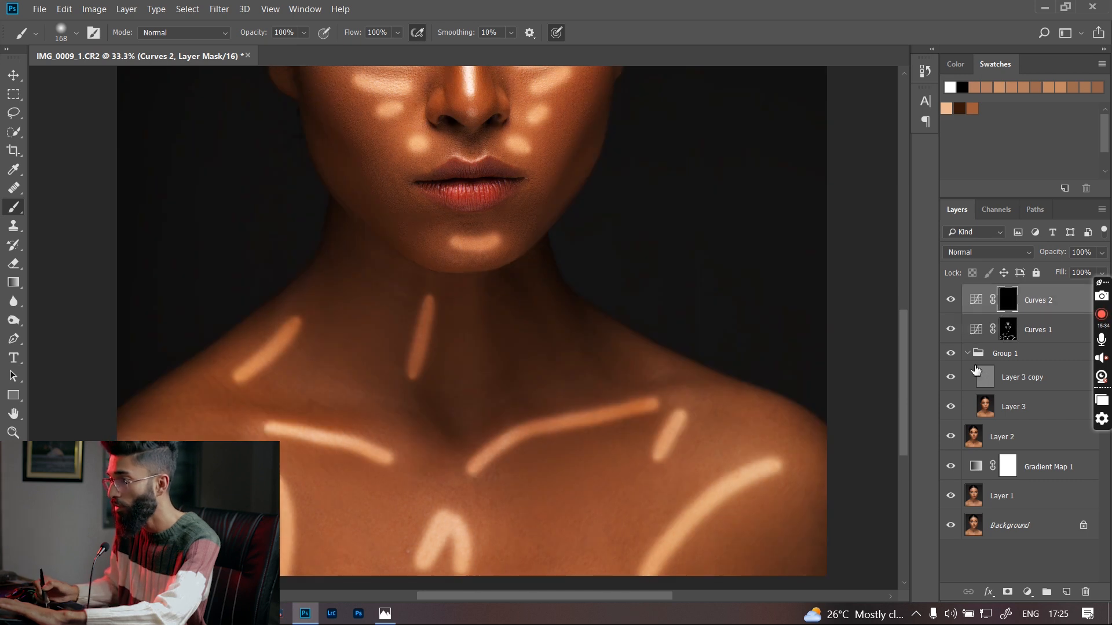
# Paint white strokes on the Curves 2 mask to darken the hollows below both cheekbones and both sides of the jaw
pyautogui.moveTo(604, 329); pyautogui.dragTo(586, 372)
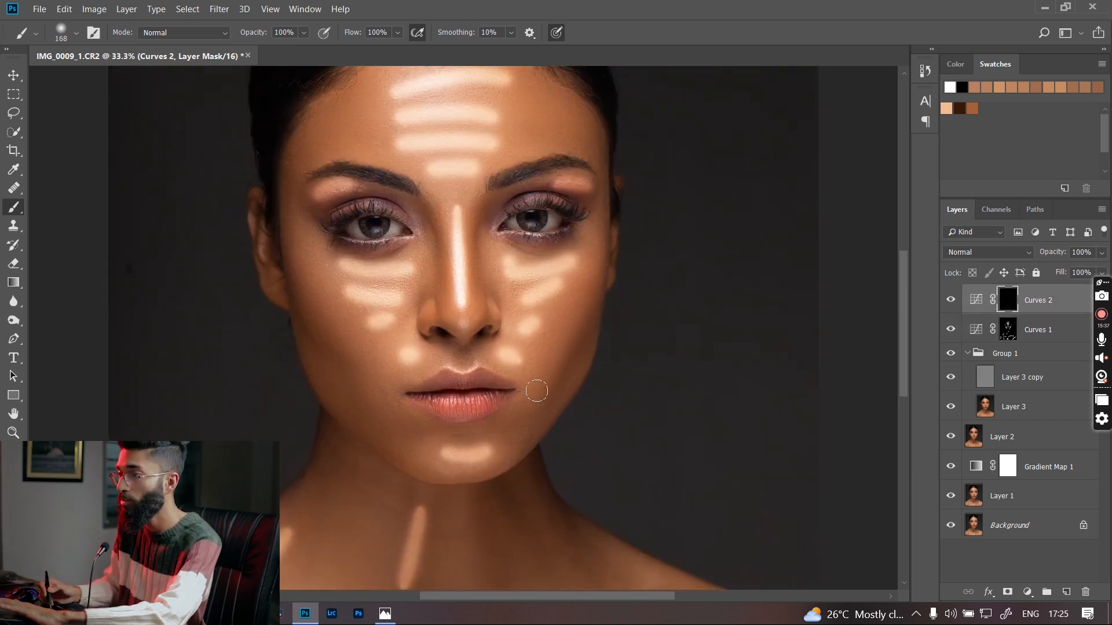
pyautogui.moveTo(583, 294); pyautogui.dragTo(524, 401)
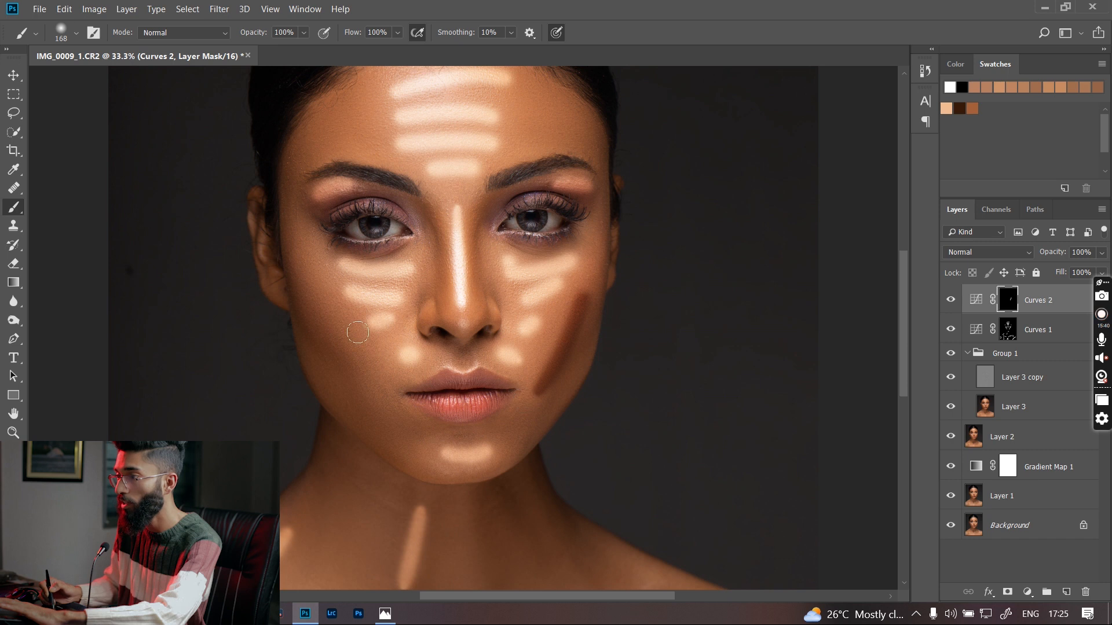
pyautogui.moveTo(299, 289)
pyautogui.mouseDown()
pyautogui.moveTo(386, 397)
pyautogui.moveTo(354, 405)
pyautogui.moveTo(382, 418)
pyautogui.mouseUp()
pyautogui.moveTo(527, 426); pyautogui.dragTo(559, 394)
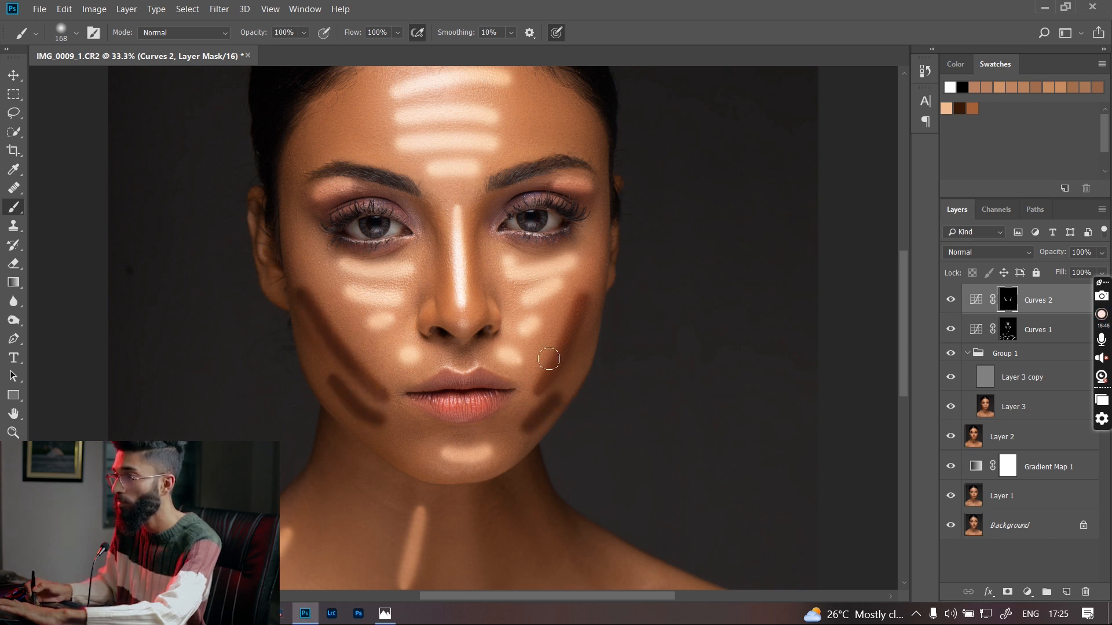
# Paint shadow strokes down both sides of the nose and on both outer sides of the forehead on the Curves 2 mask
pyautogui.moveTo(437, 220); pyautogui.dragTo(439, 284)
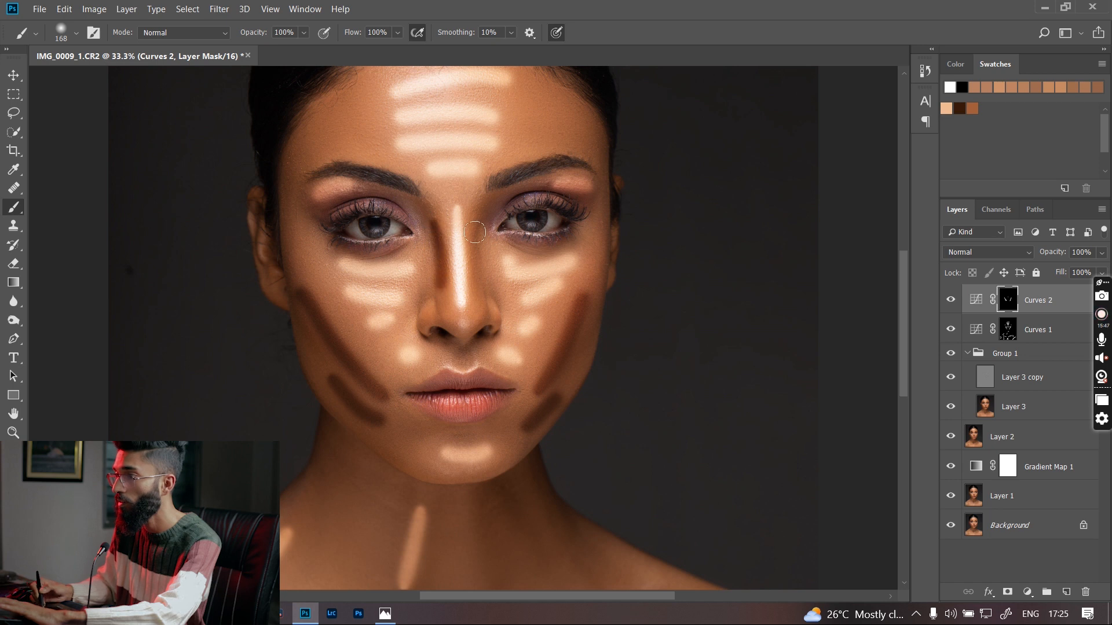
pyautogui.moveTo(474, 232); pyautogui.dragTo(477, 282)
pyautogui.moveTo(533, 127)
pyautogui.mouseDown()
pyautogui.moveTo(519, 194)
pyautogui.moveTo(575, 203)
pyautogui.moveTo(528, 205)
pyautogui.mouseUp()
pyautogui.moveTo(289, 212)
pyautogui.mouseDown()
pyautogui.moveTo(326, 188)
pyautogui.moveTo(326, 213)
pyautogui.mouseUp()
# Paint shadow strokes above one collarbone, beside the chest highlight near the shoulder, and as a V at the centre of the chest
pyautogui.moveTo(491, 413); pyautogui.dragTo(476, 194)
pyautogui.moveTo(492, 544); pyautogui.dragTo(474, 330)
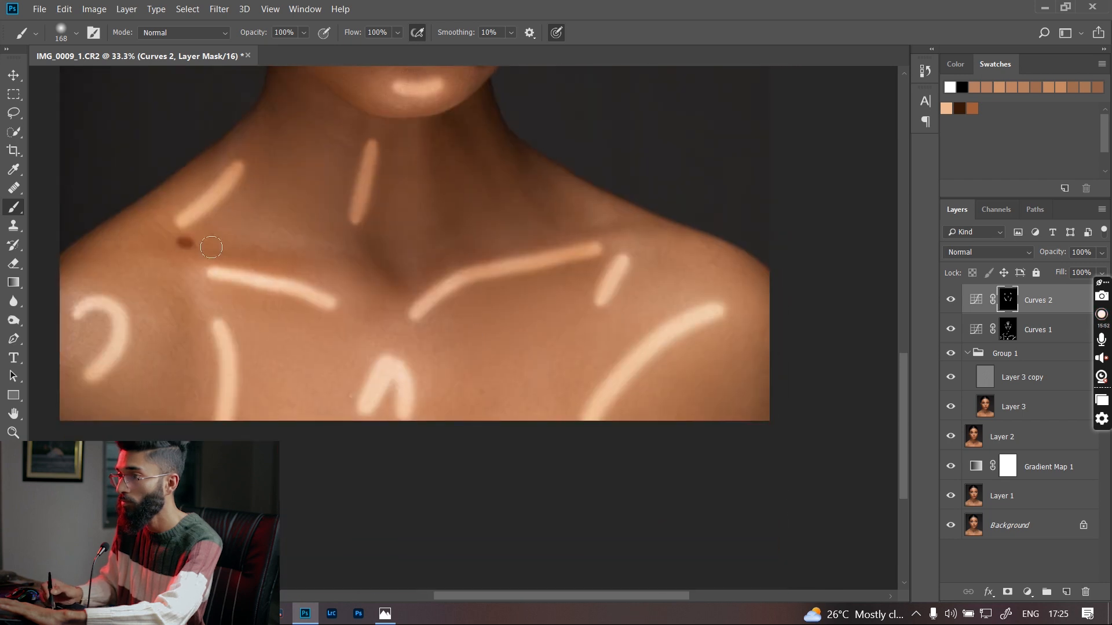
pyautogui.moveTo(211, 248)
pyautogui.mouseDown()
pyautogui.moveTo(344, 259)
pyautogui.moveTo(394, 301)
pyautogui.mouseUp()
pyautogui.moveTo(186, 298); pyautogui.dragTo(202, 414)
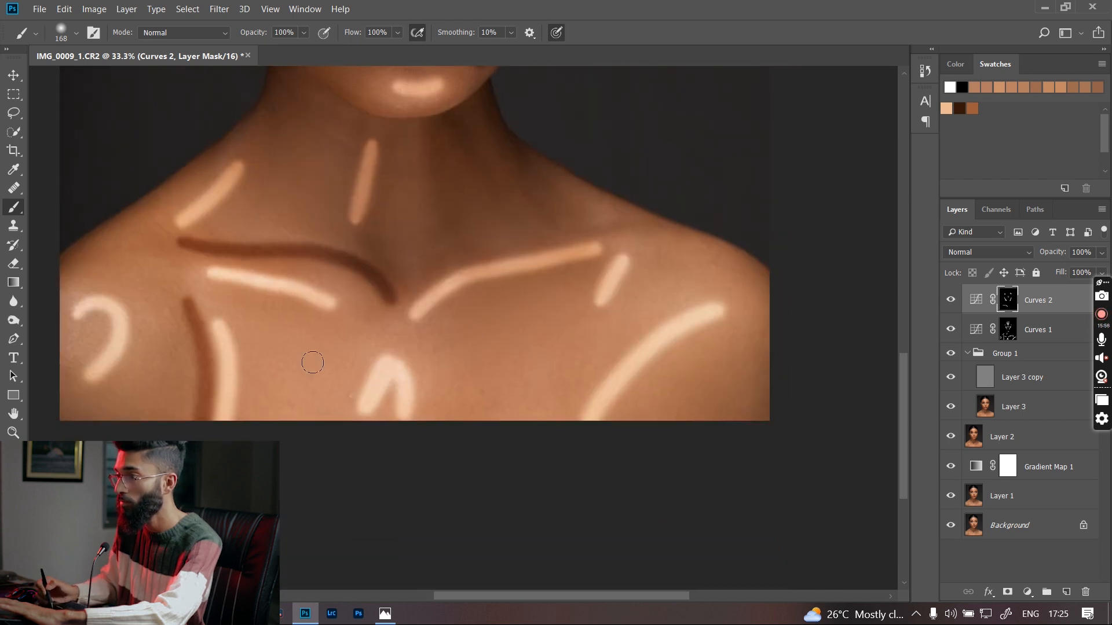
pyautogui.moveTo(445, 391); pyautogui.dragTo(454, 430)
pyautogui.moveTo(490, 375); pyautogui.dragTo(470, 445)
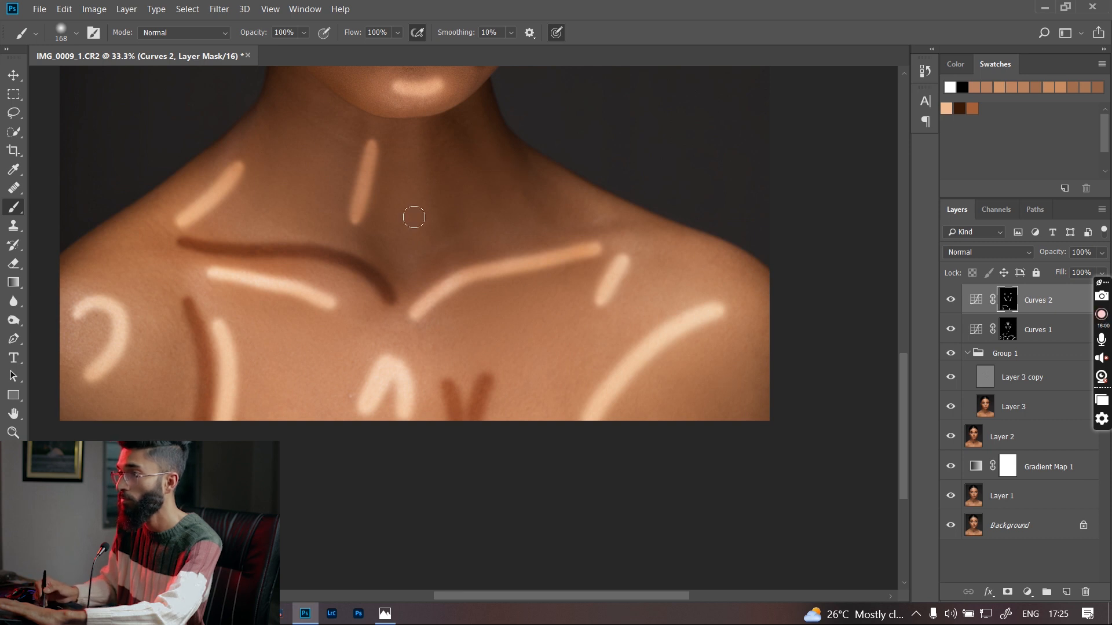
# Add shadow strokes down the middle and the outer side of the neck on the Curves 2 mask
pyautogui.moveTo(497, 167); pyautogui.dragTo(542, 234)
pyautogui.moveTo(417, 185); pyautogui.dragTo(416, 254)
pyautogui.moveTo(571, 255); pyautogui.dragTo(566, 365)
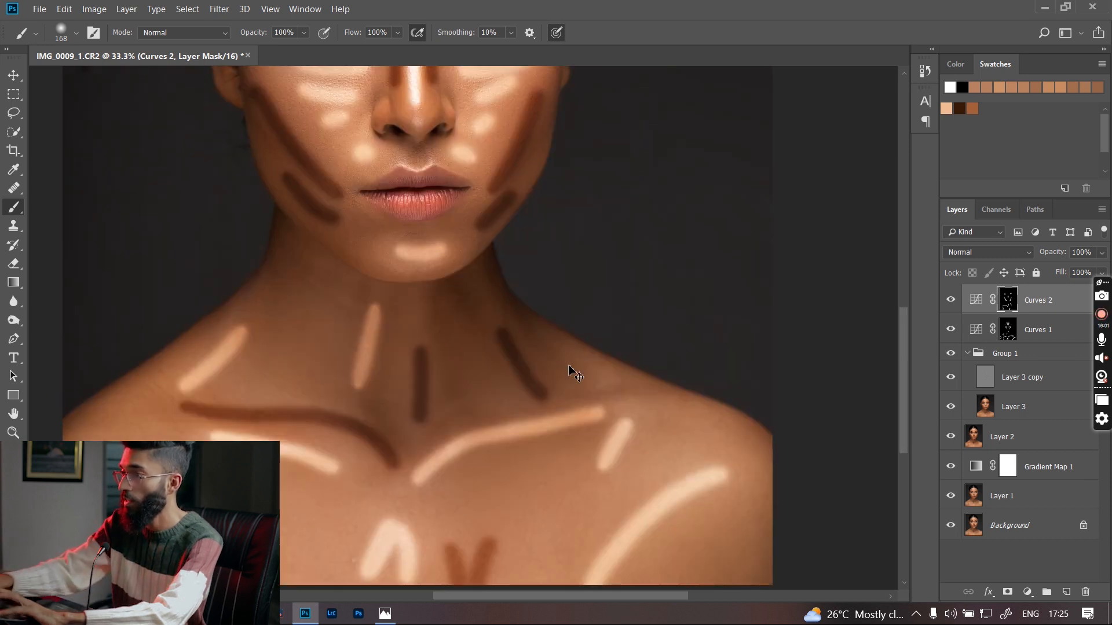
pyautogui.hotkey('ctrl', '0')
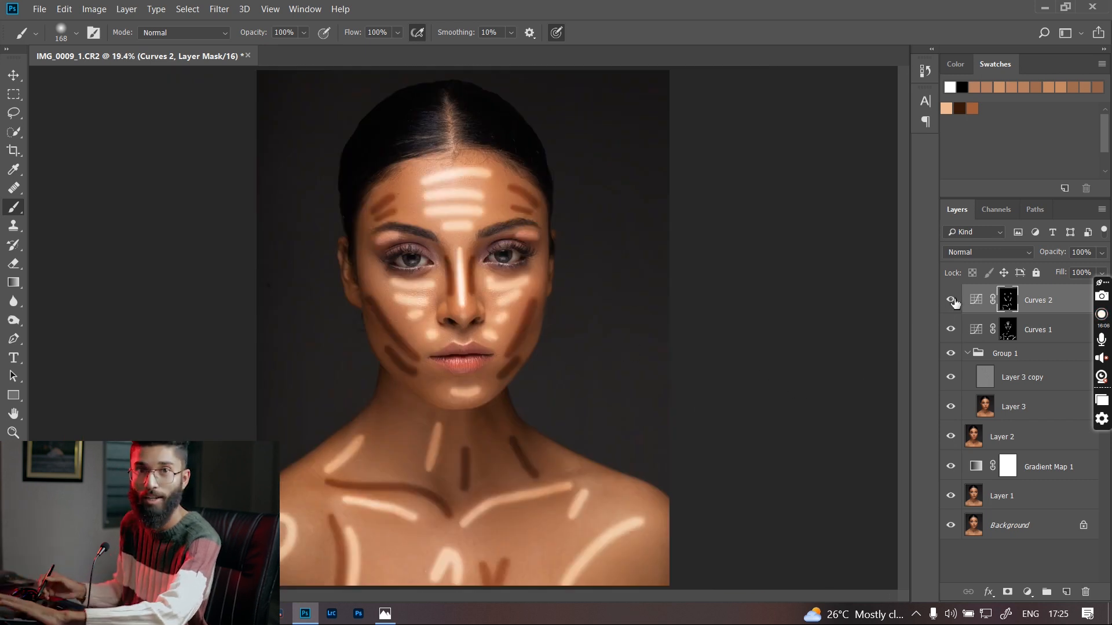
# Feather the Curves 1 layer mask by 99.6 px to blend the highlight strokes
pyautogui.click(978, 336)
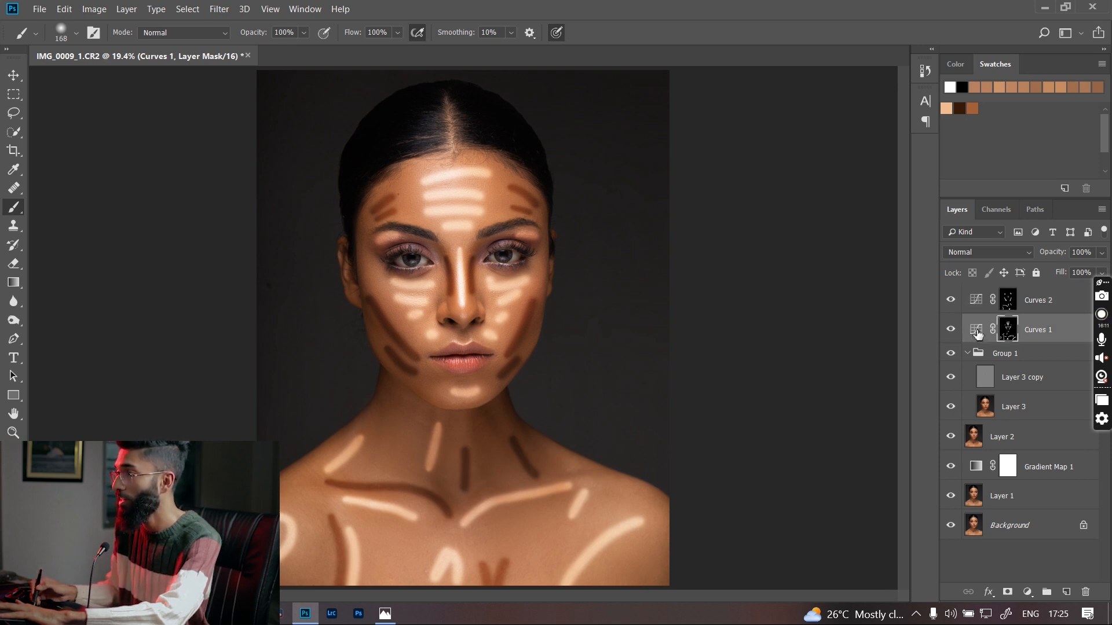
pyautogui.doubleClick(978, 333)
pyautogui.click(688, 178)
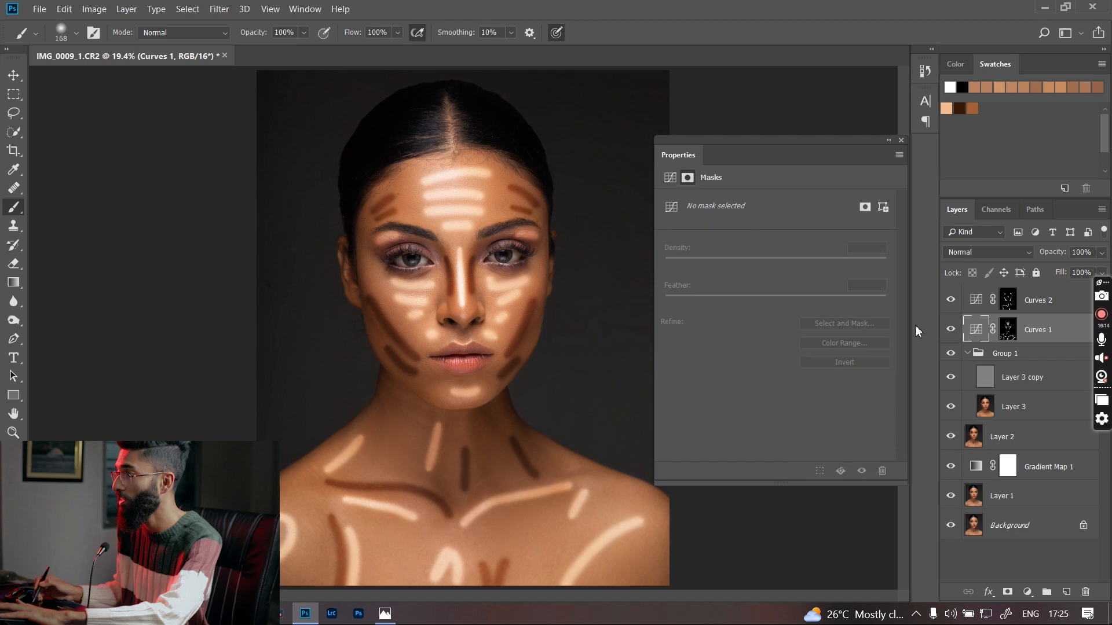
pyautogui.click(1009, 332)
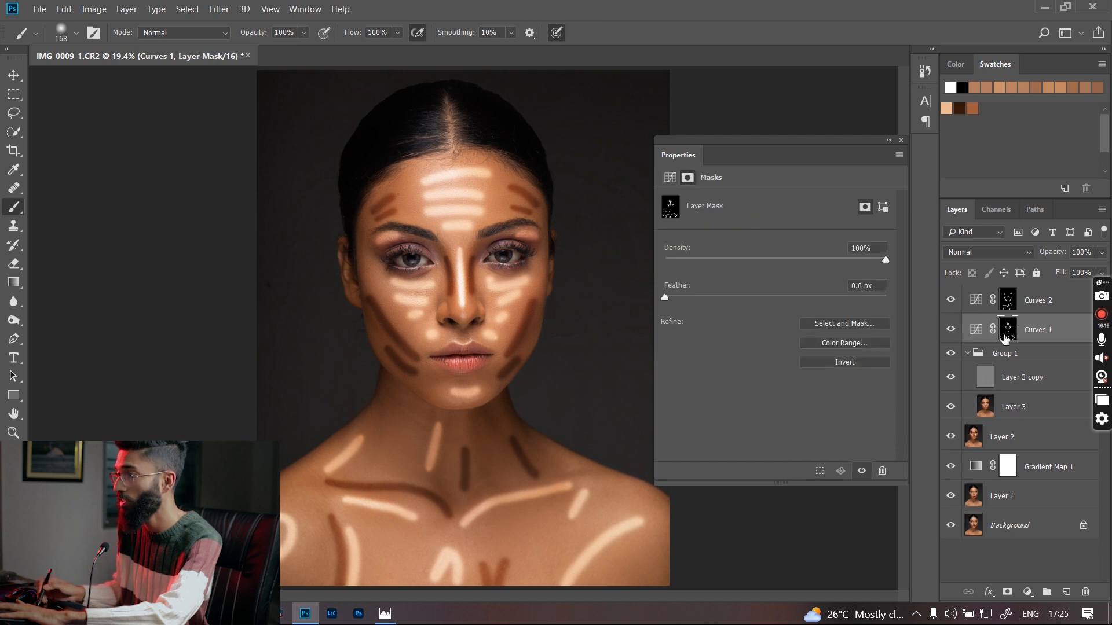
pyautogui.moveTo(742, 298); pyautogui.dragTo(805, 293)
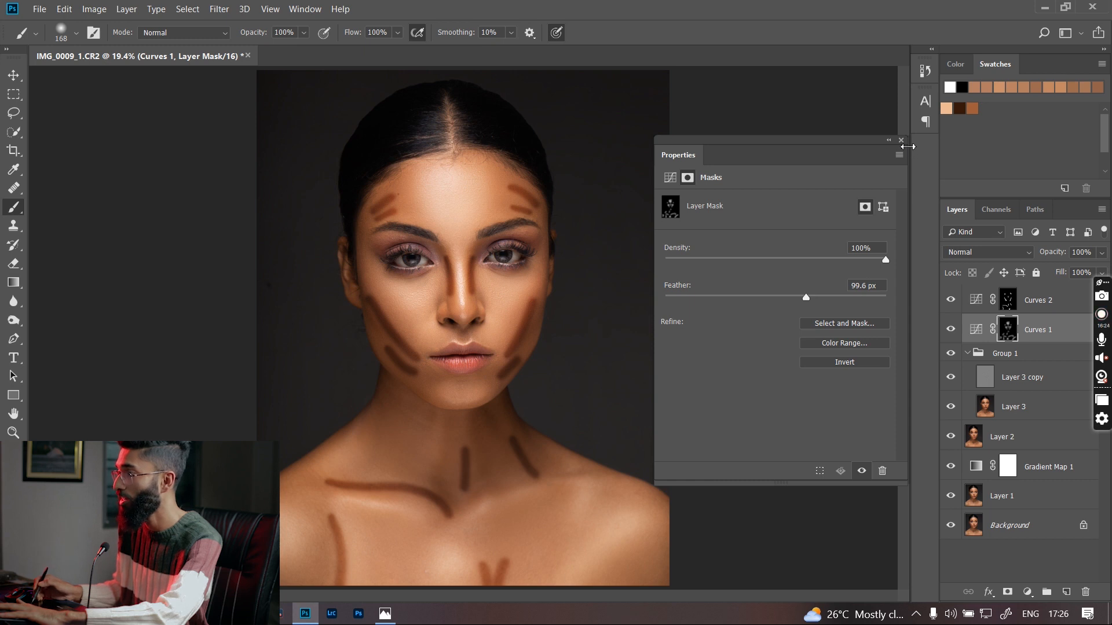
pyautogui.click(901, 141)
# Feather the Curves 2 layer mask by 105.1 px to blend the shadow strokes
pyautogui.click(976, 300)
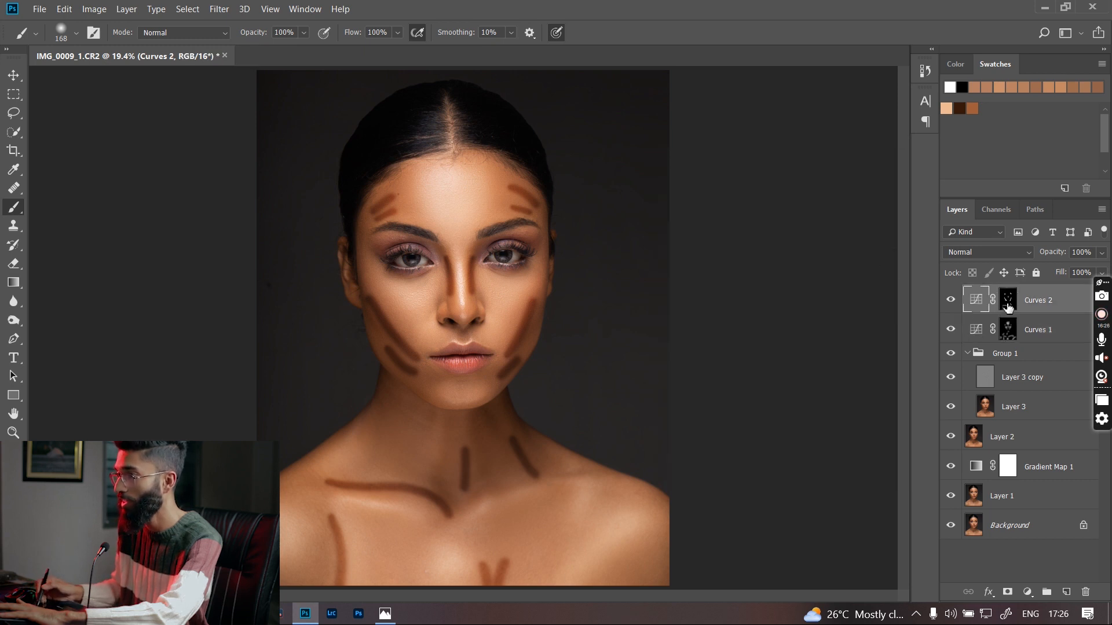
pyautogui.doubleClick(976, 301)
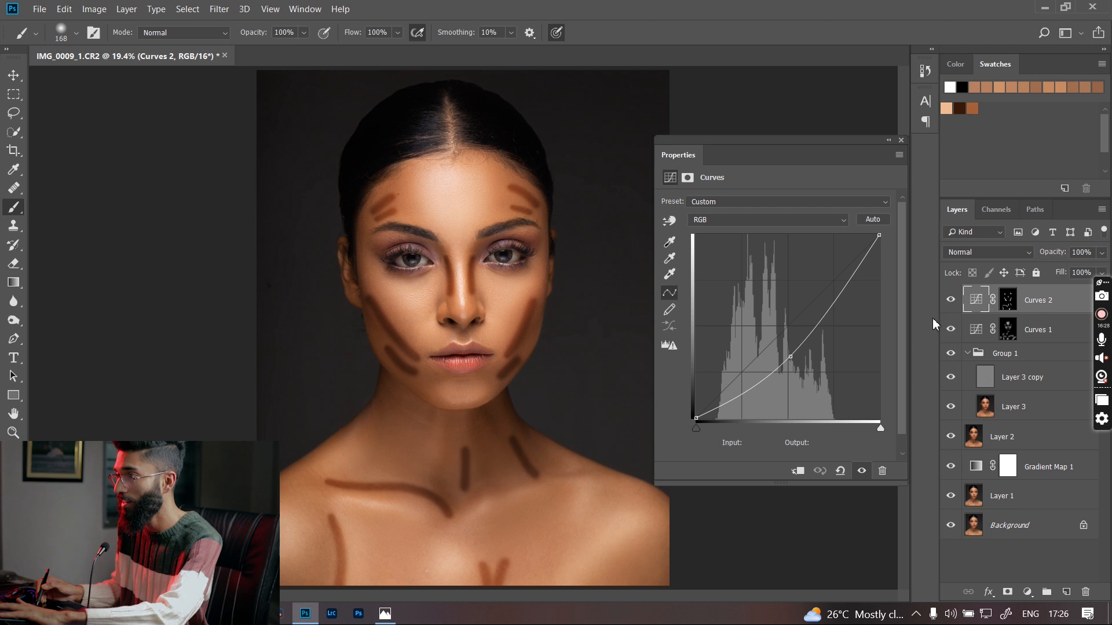
pyautogui.click(688, 177)
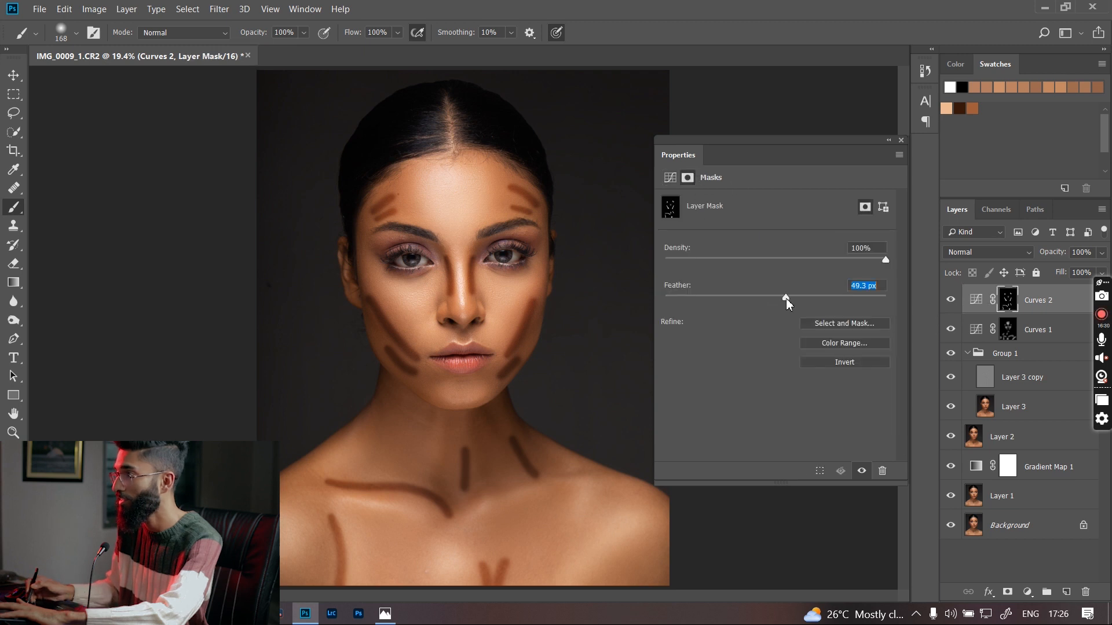
pyautogui.moveTo(786, 298); pyautogui.dragTo(808, 295)
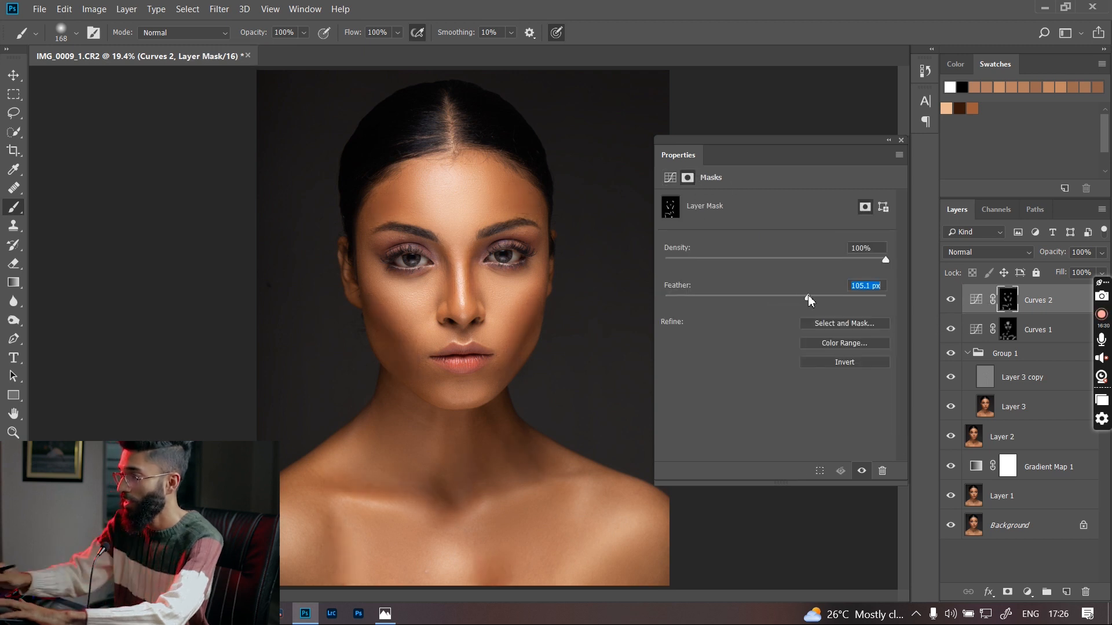
pyautogui.click(901, 140)
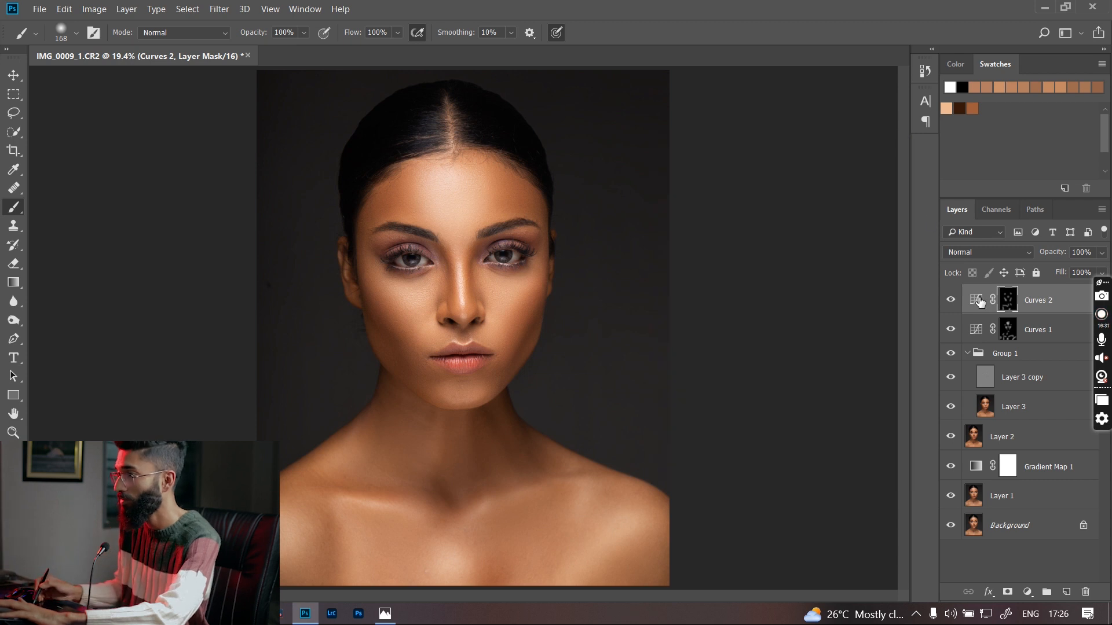
# Group the Curves 1 and Curves 2 layers, and compare the portrait with the group hidden and shown
pyautogui.keyDown('ctrl'); pyautogui.click(1067, 333); pyautogui.keyUp('ctrl')
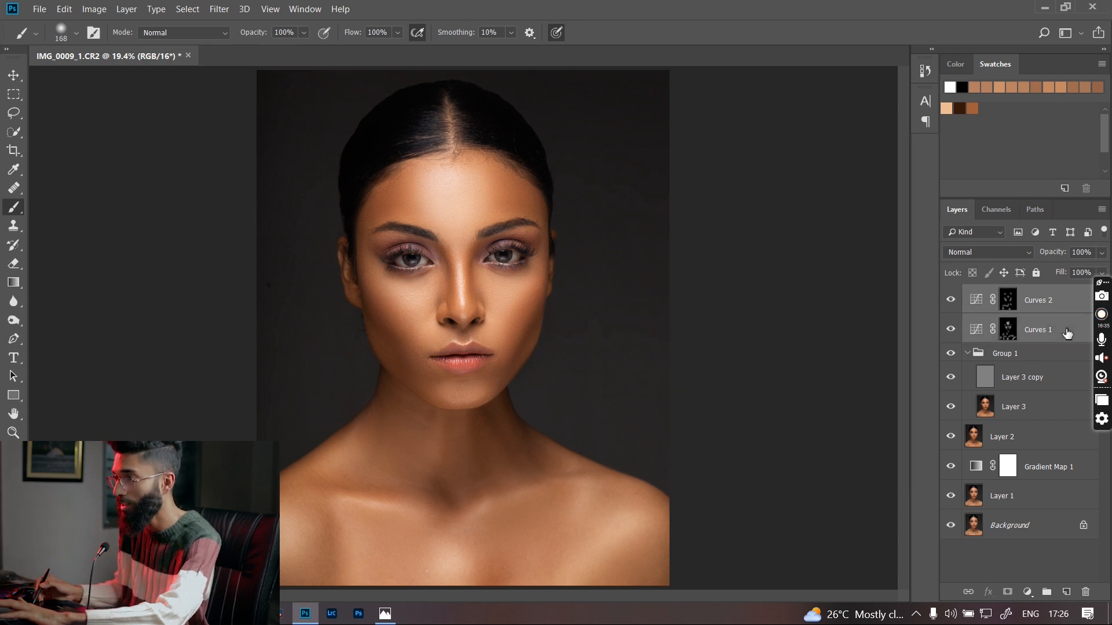
pyautogui.hotkey('ctrl', 'g')
pyautogui.click(951, 295)
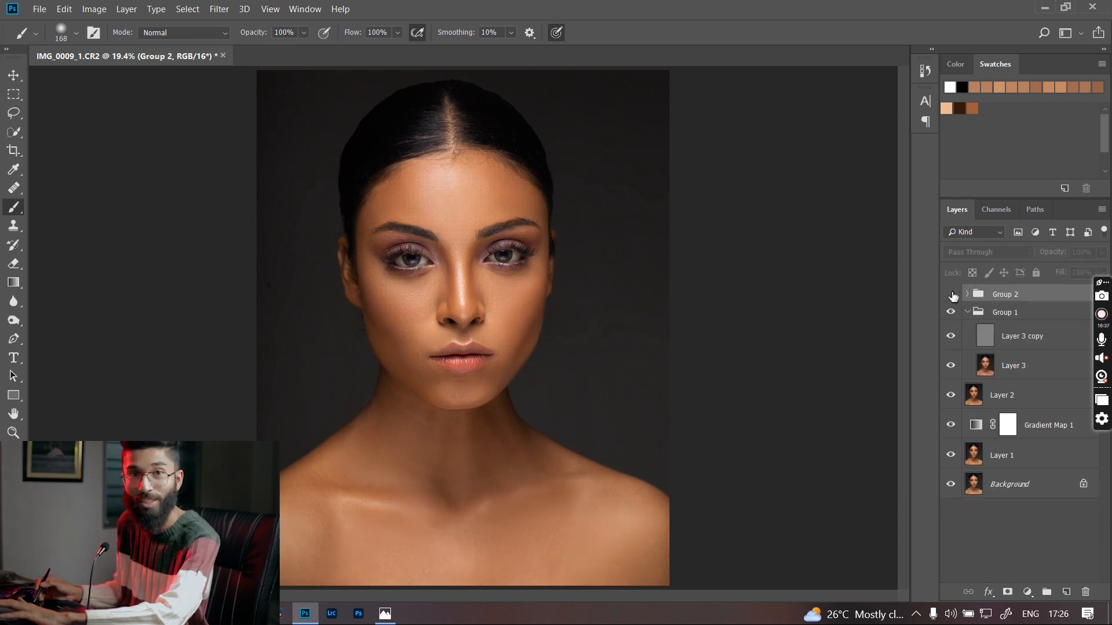
pyautogui.click(952, 295)
pyautogui.click(952, 295)
pyautogui.click(952, 295)
pyautogui.click(953, 295)
pyautogui.click(952, 295)
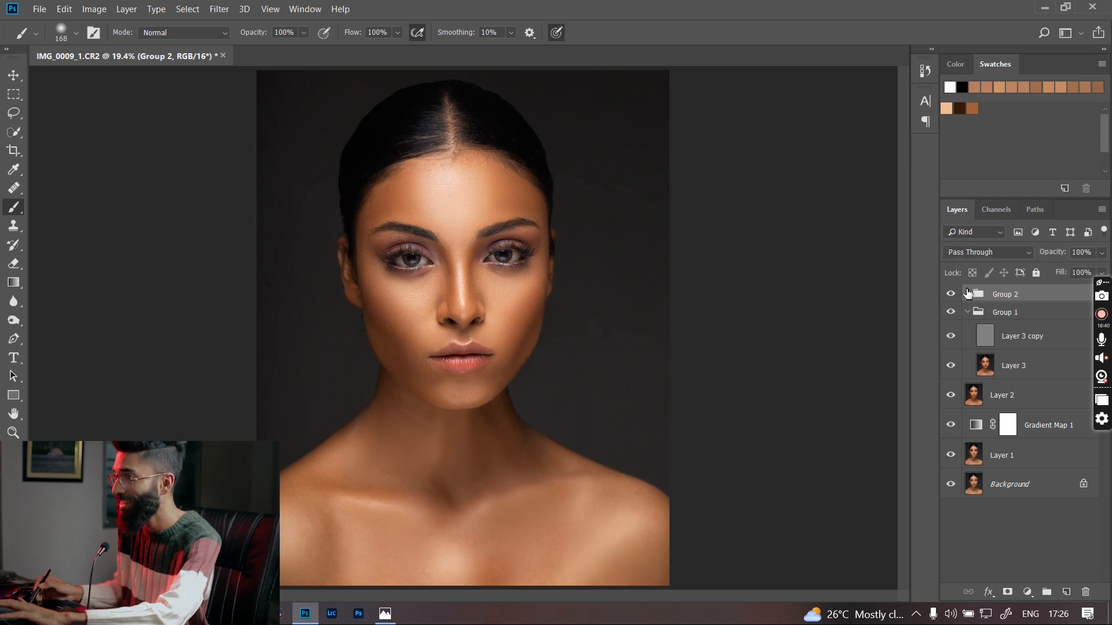
# Lower the opacity of Group 2 to 51% and compare the portrait with and without it
pyautogui.moveTo(1053, 257); pyautogui.dragTo(1024, 256)
pyautogui.click(951, 295)
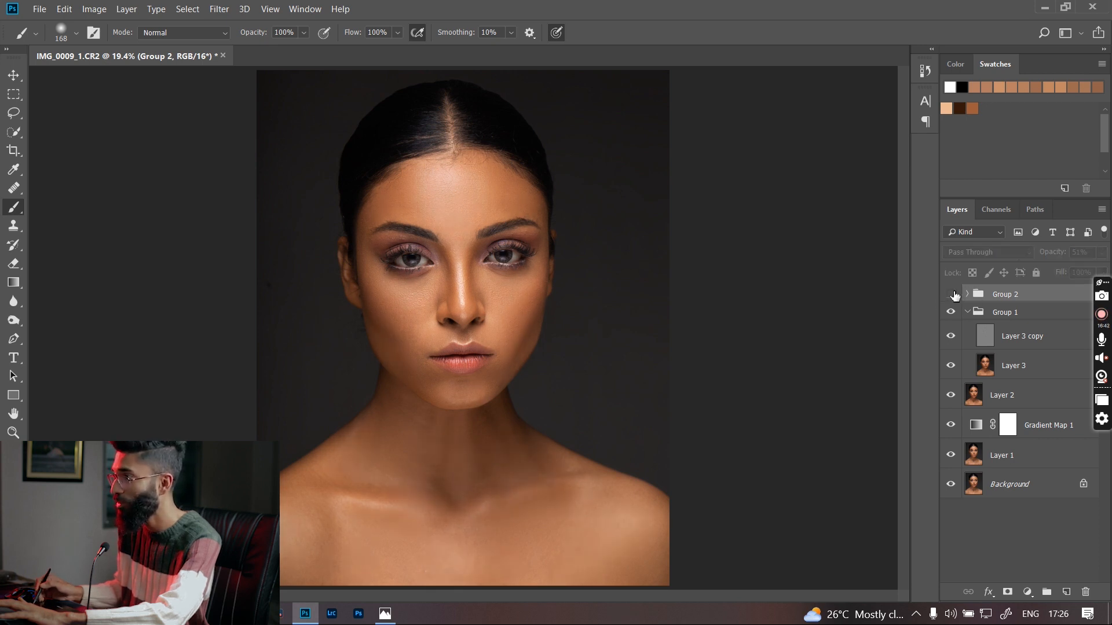
pyautogui.click(951, 296)
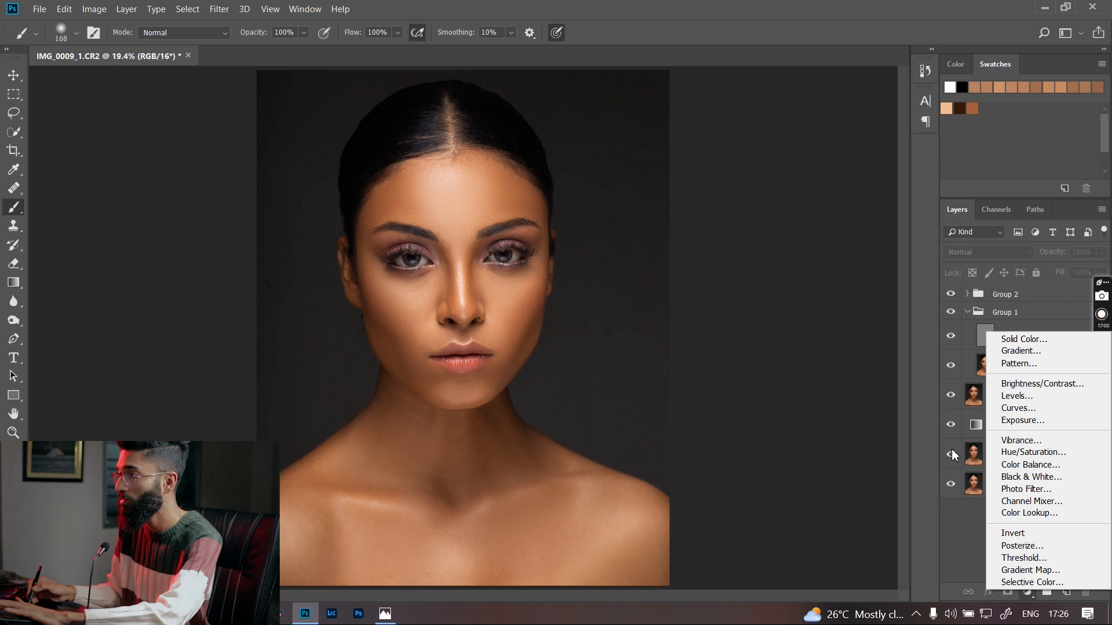
# Add a Curves adjustment layer above Group 2, set its blend mode to Linear Dodge (Add) and invert its mask to black
pyautogui.click(1018, 408)
pyautogui.click(977, 254)
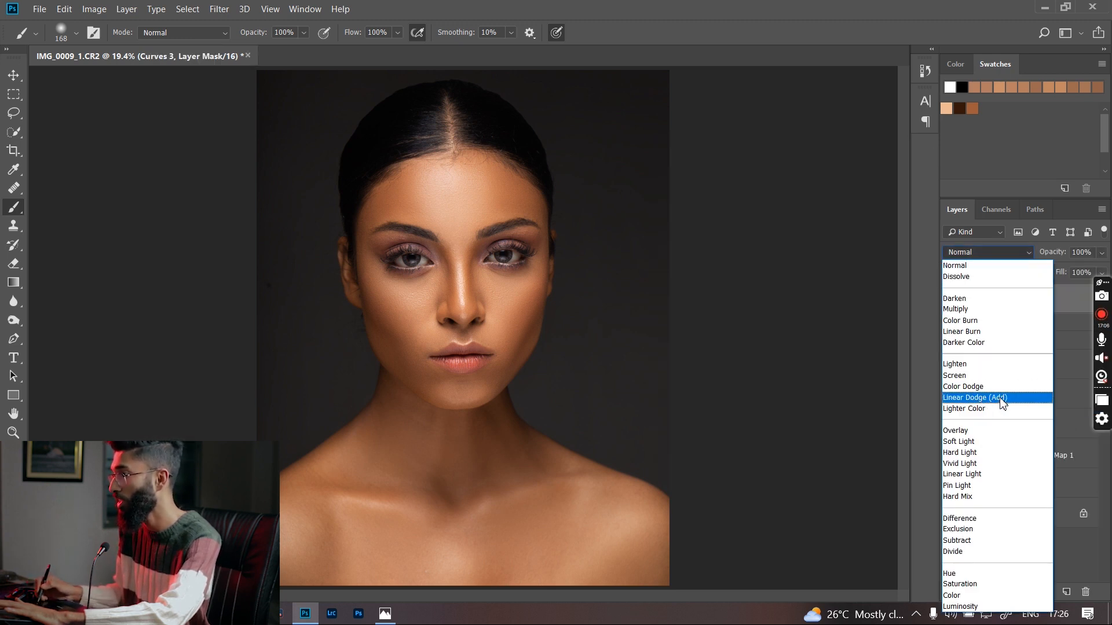
pyautogui.click(1002, 403)
pyautogui.hotkey('ctrl', 'i')
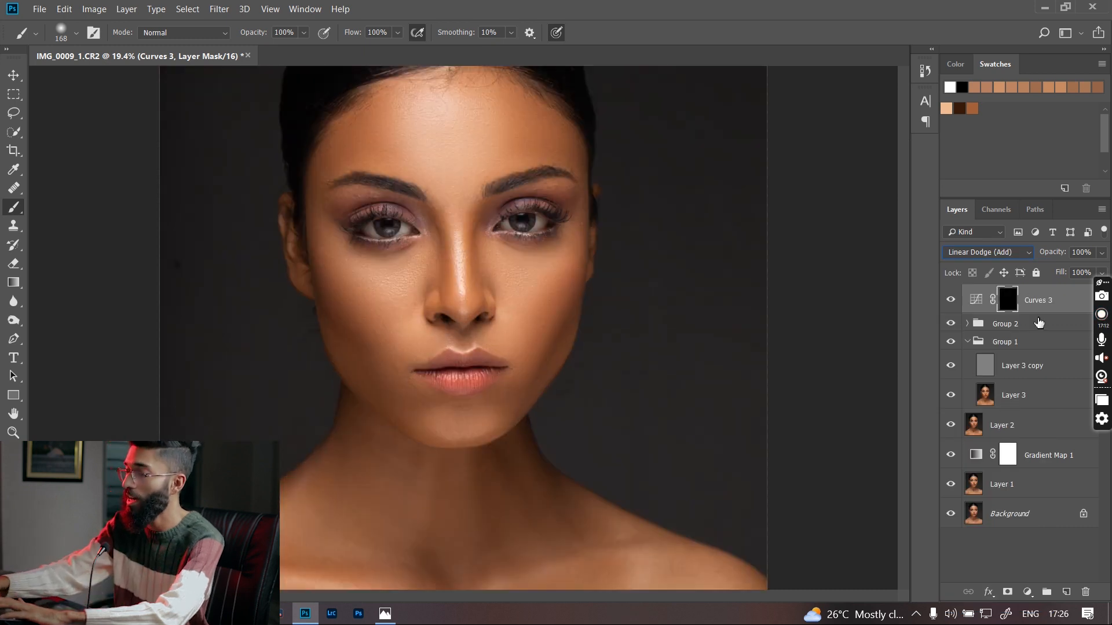
# Paint over the iris of the portrait's left-hand eye on the Curves 3 mask with a 66 px white brush
pyautogui.hotkey('ctrl', '1')
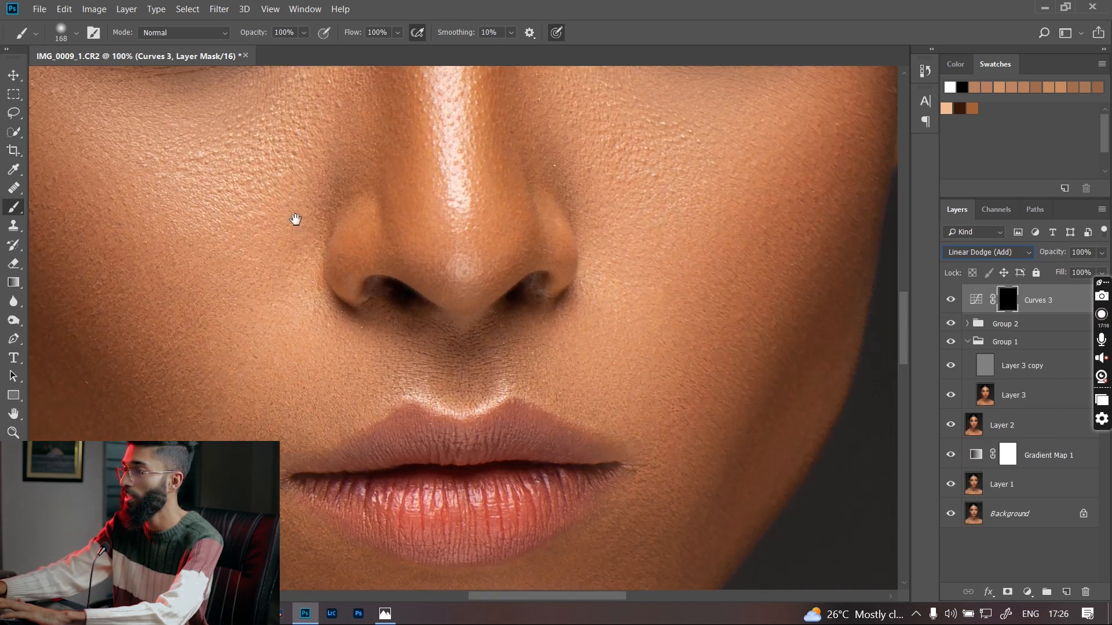
pyautogui.moveTo(295, 218); pyautogui.dragTo(365, 299)
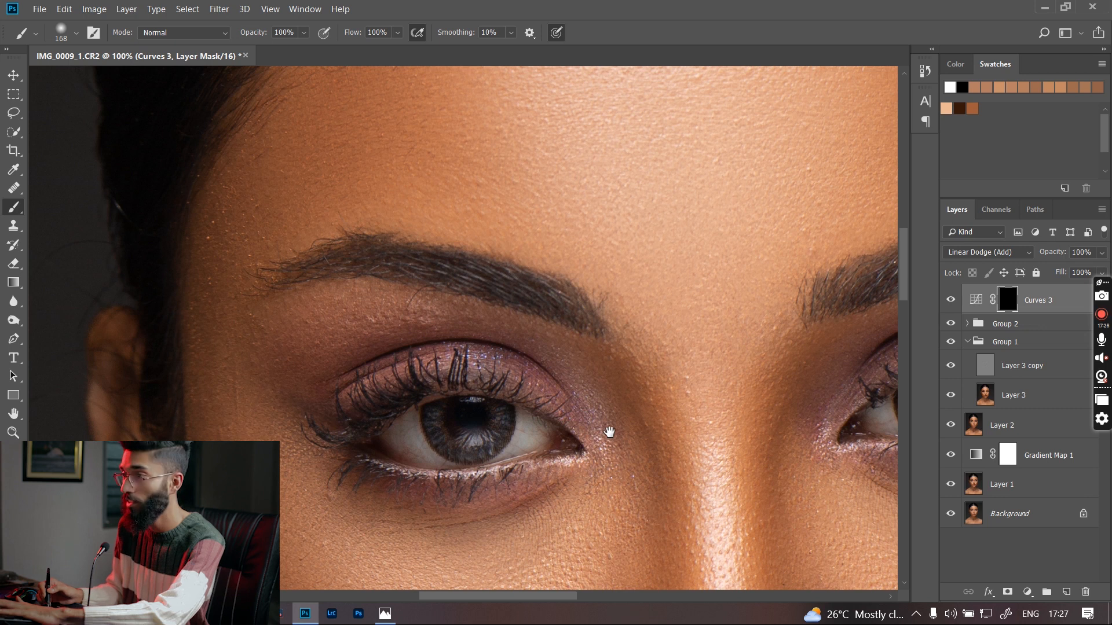
pyautogui.moveTo(484, 276); pyautogui.dragTo(409, 278)
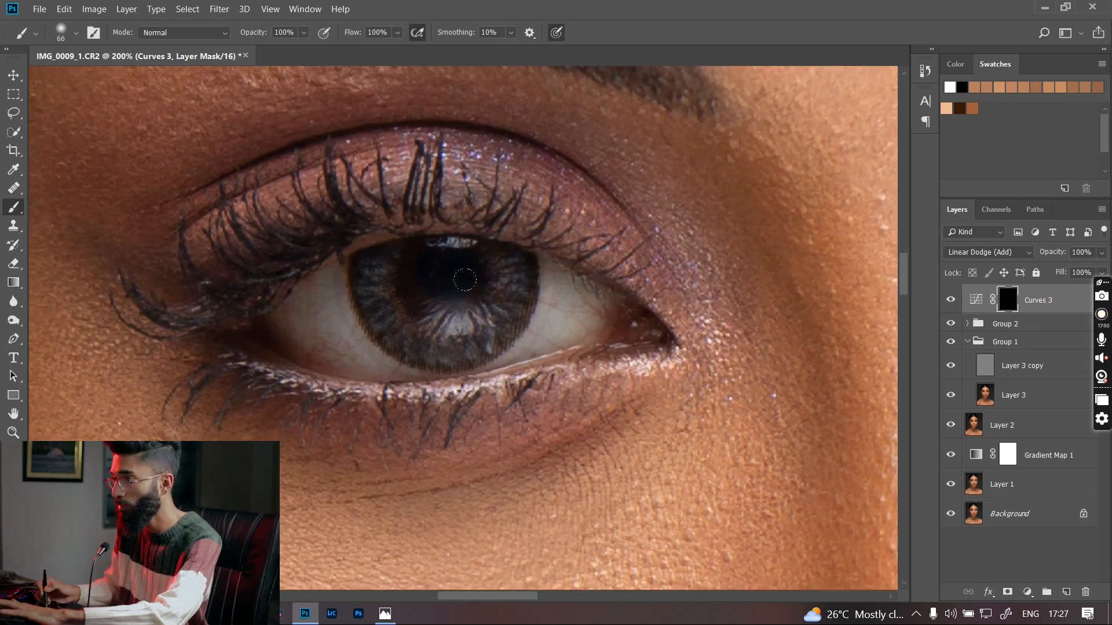
pyautogui.moveTo(466, 291)
pyautogui.mouseDown()
pyautogui.moveTo(510, 290)
pyautogui.moveTo(458, 336)
pyautogui.moveTo(377, 289)
pyautogui.moveTo(370, 307)
pyautogui.mouseUp()
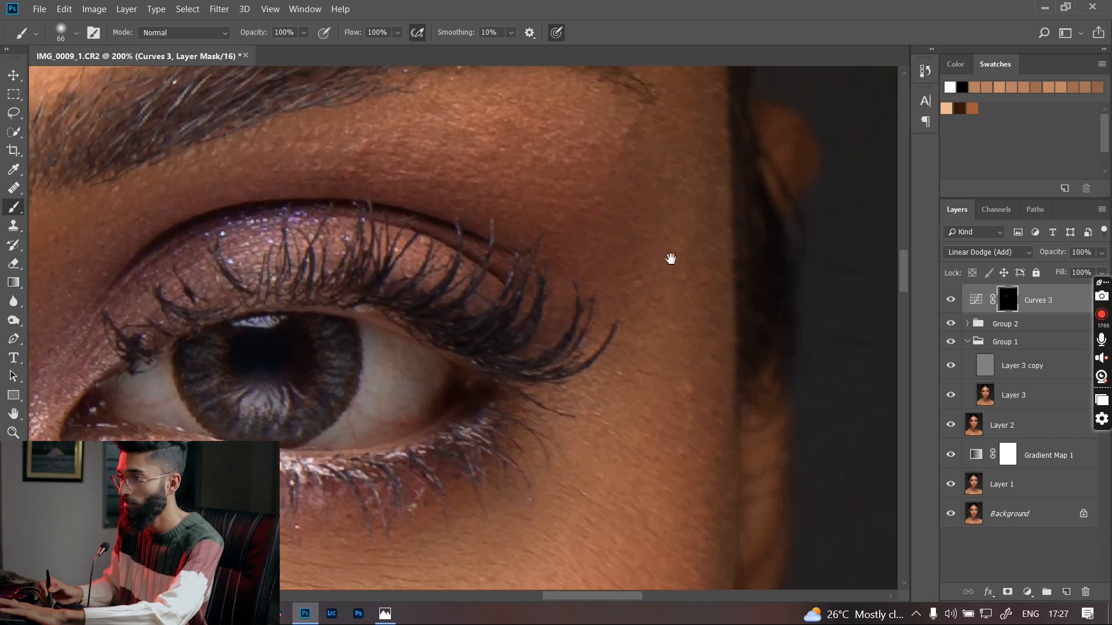
pyautogui.moveTo(670, 255); pyautogui.dragTo(556, 278)
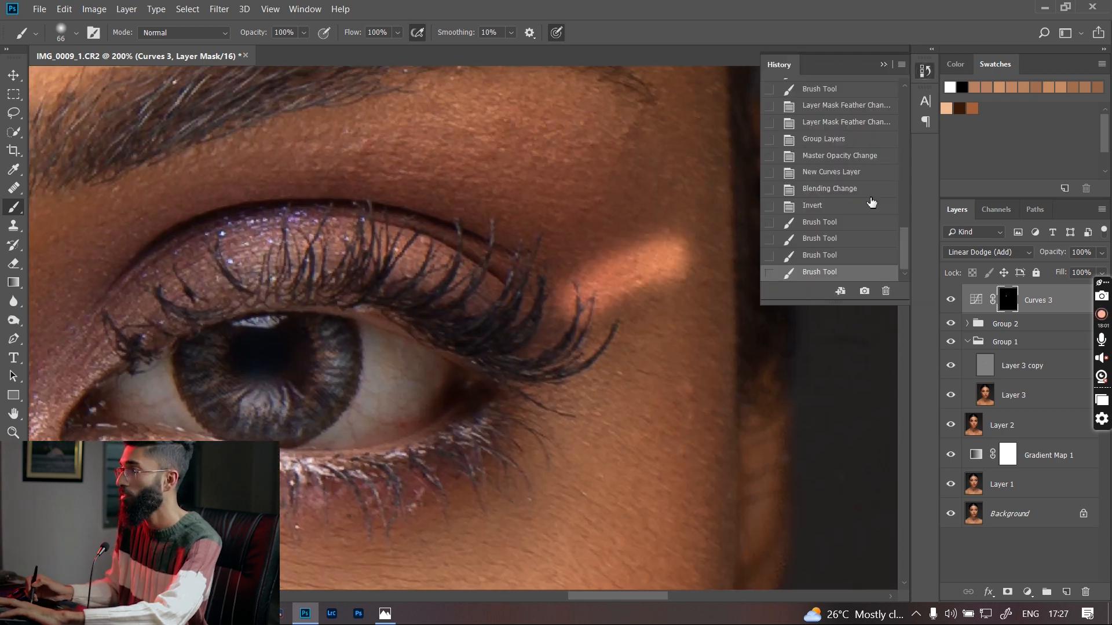
pyautogui.click(823, 246)
pyautogui.click(828, 254)
pyautogui.click(834, 240)
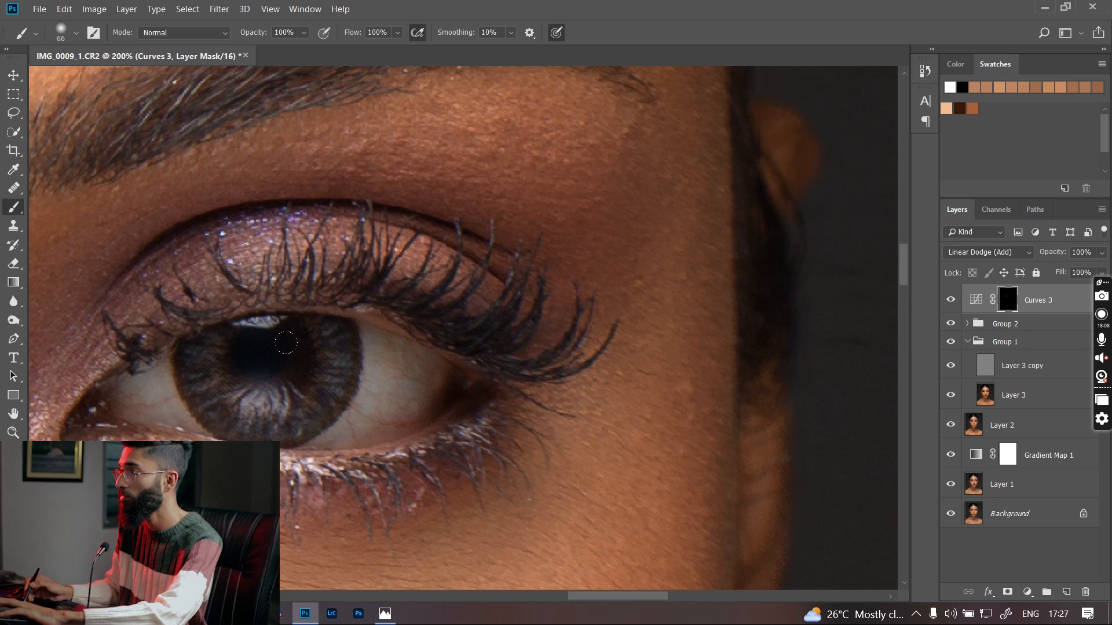
# Paint white over the iris of the portrait's right-hand eye on the Curves 3 mask to brighten it
pyautogui.moveTo(324, 348)
pyautogui.mouseDown()
pyautogui.moveTo(316, 400)
pyautogui.moveTo(191, 376)
pyautogui.moveTo(288, 341)
pyautogui.mouseUp()
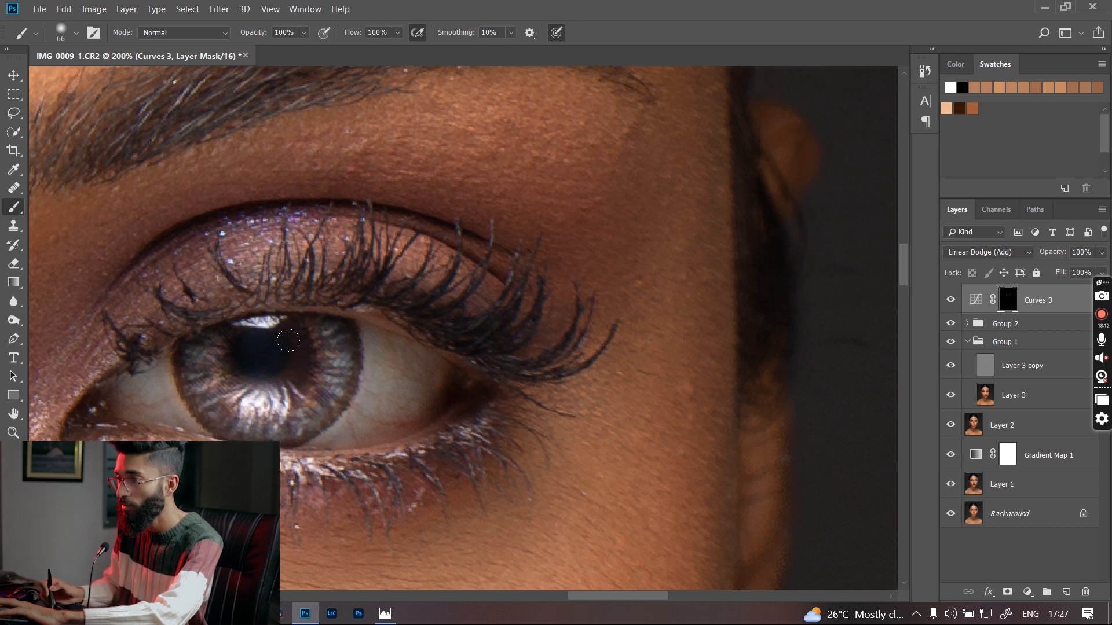
pyautogui.hotkey('ctrl', '0')
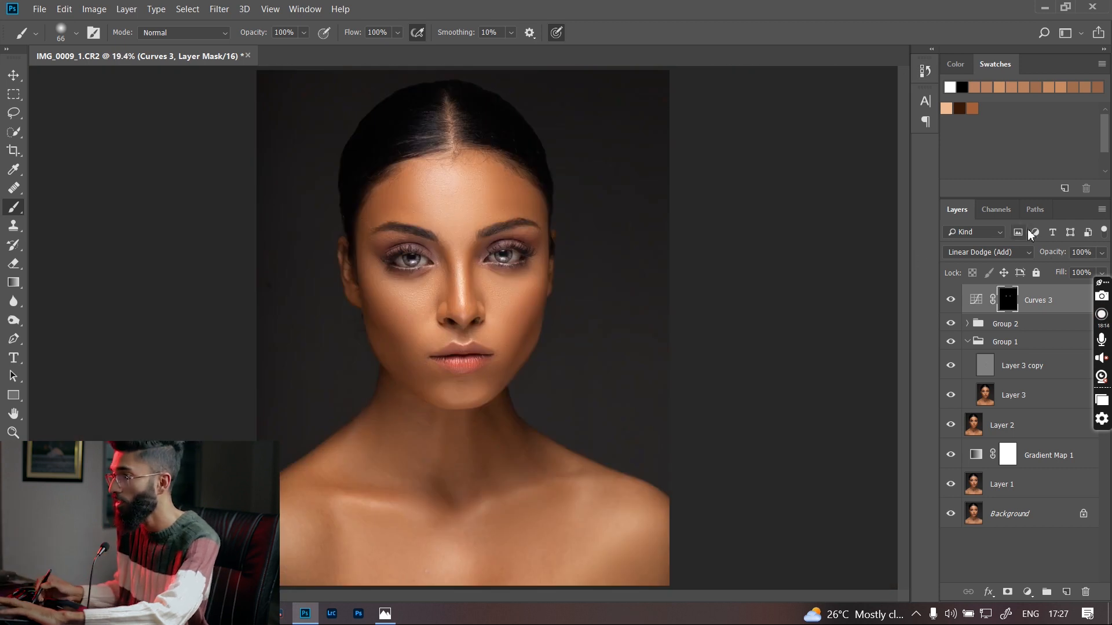
# Set the opacity of the Curves 3 layer to 37% and stamp all visible layers into a new top layer
pyautogui.moveTo(1056, 257); pyautogui.dragTo(931, 259)
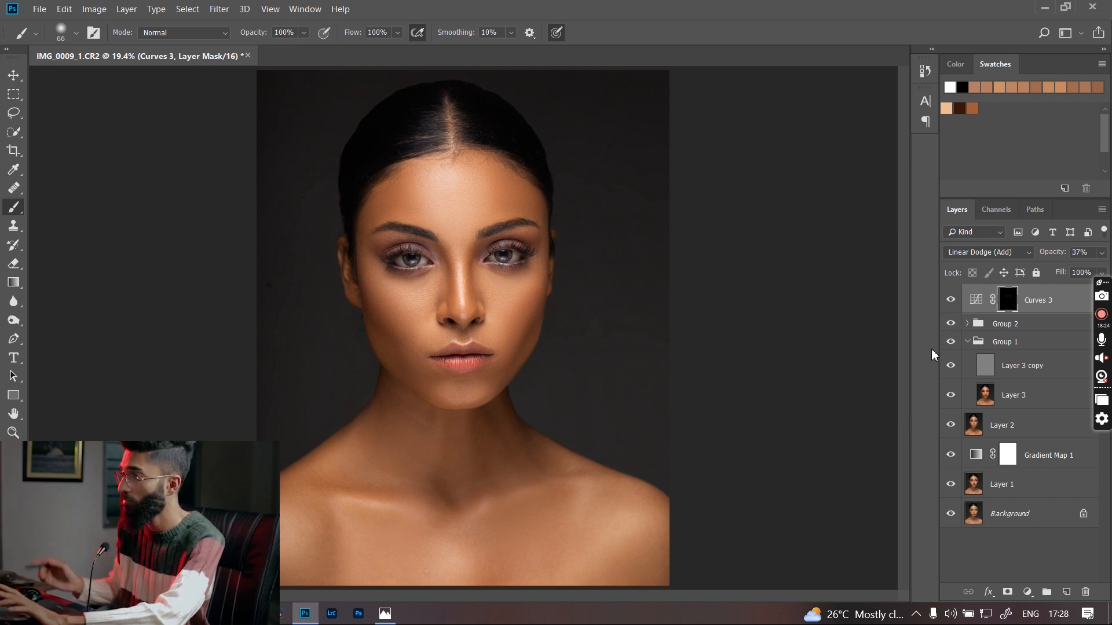
pyautogui.click(992, 556)
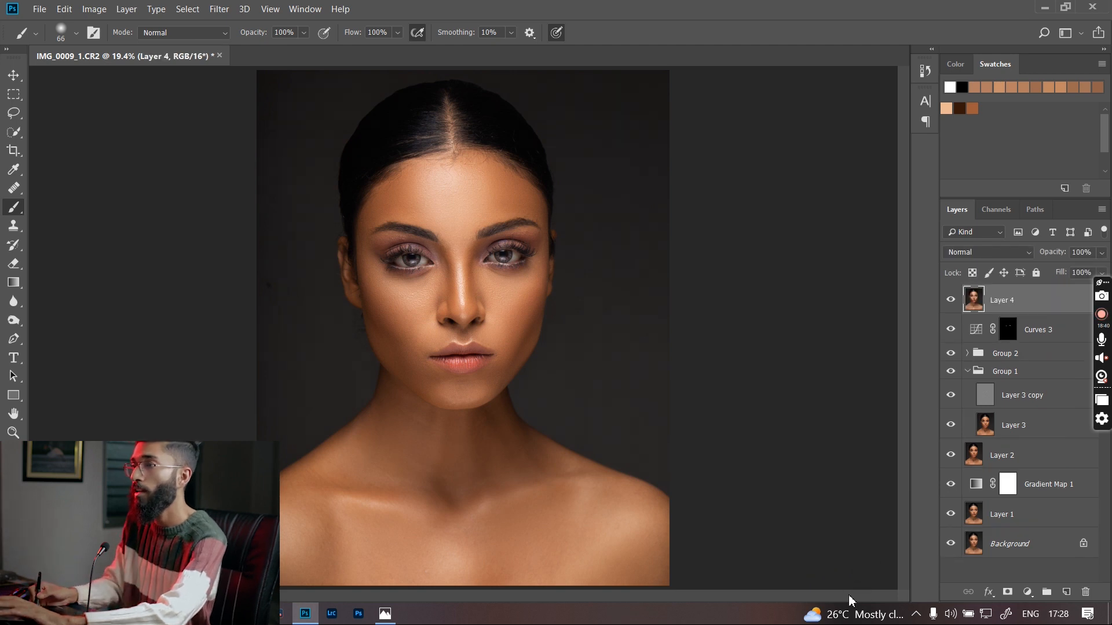
# Sharpen Layer 4 with Unsharp Mask at an amount of 20%, a radius of 20 pixels and a threshold of 0
pyautogui.click(219, 9)
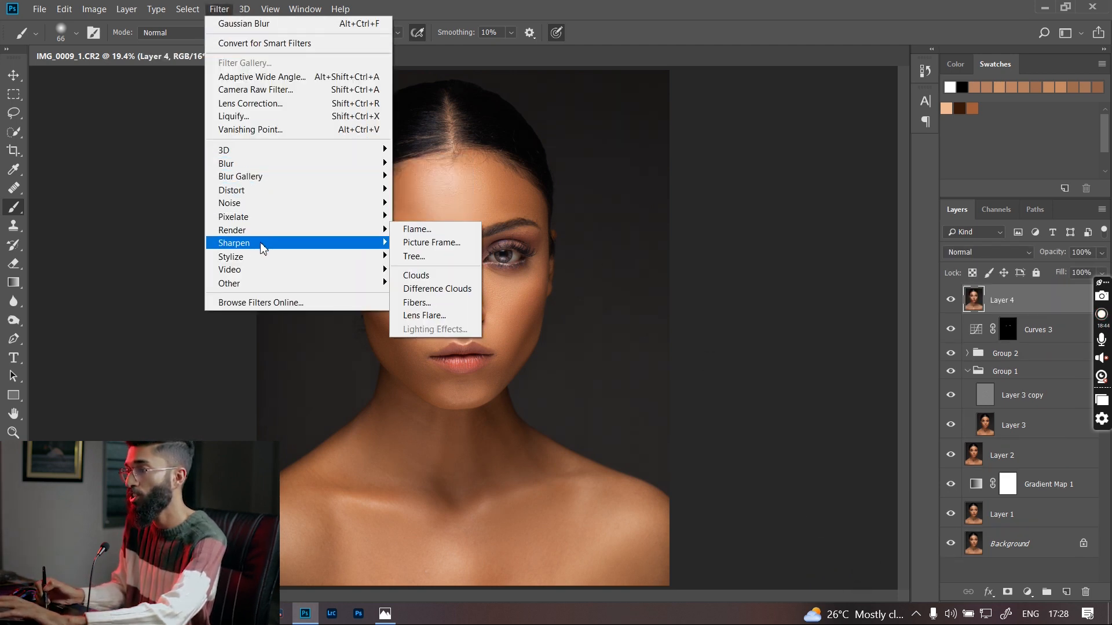
pyautogui.moveTo(273, 243)
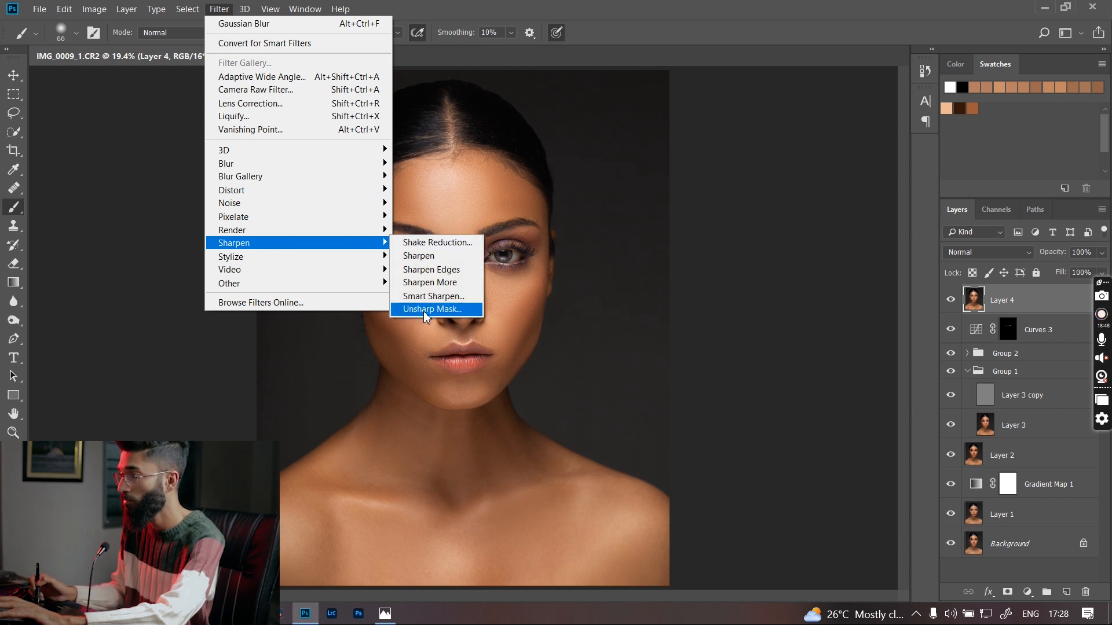
pyautogui.click(445, 308)
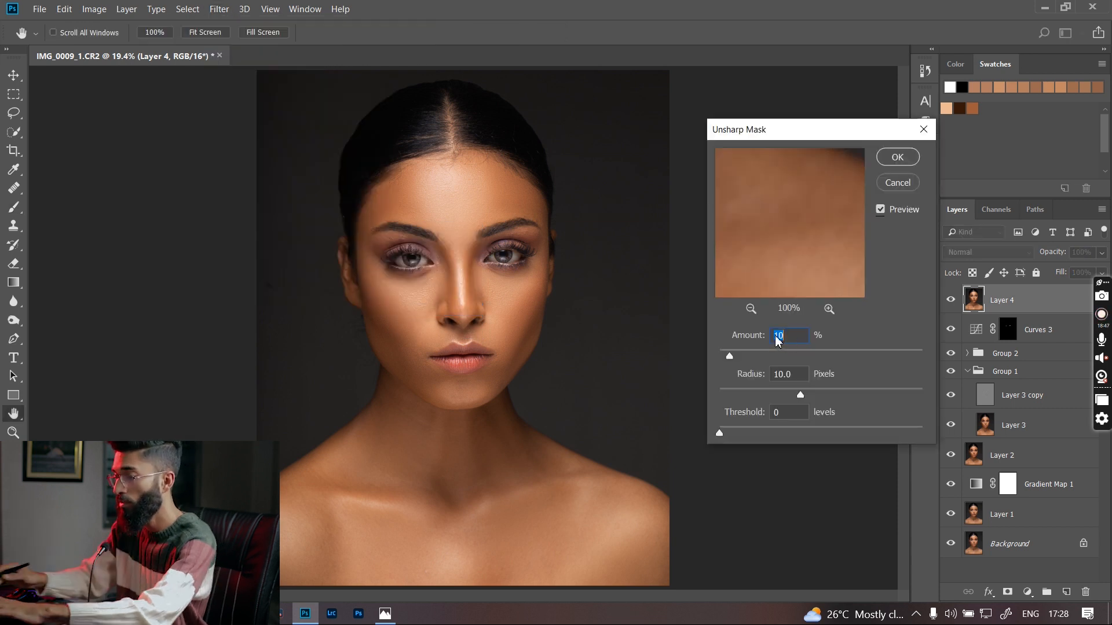
pyautogui.write('20')
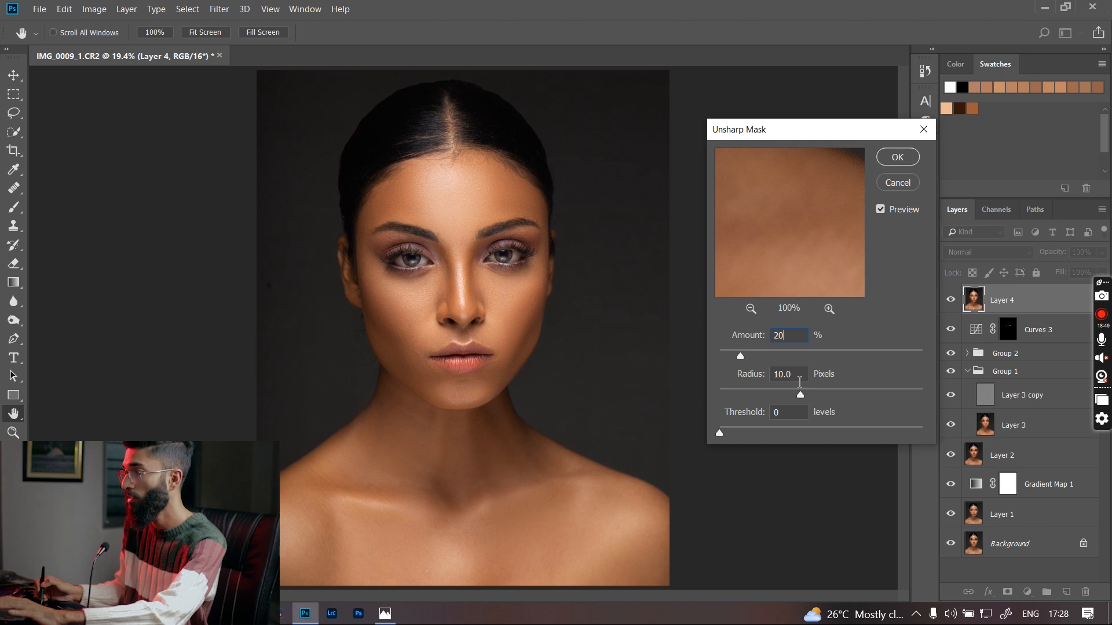
pyautogui.press('Tab')
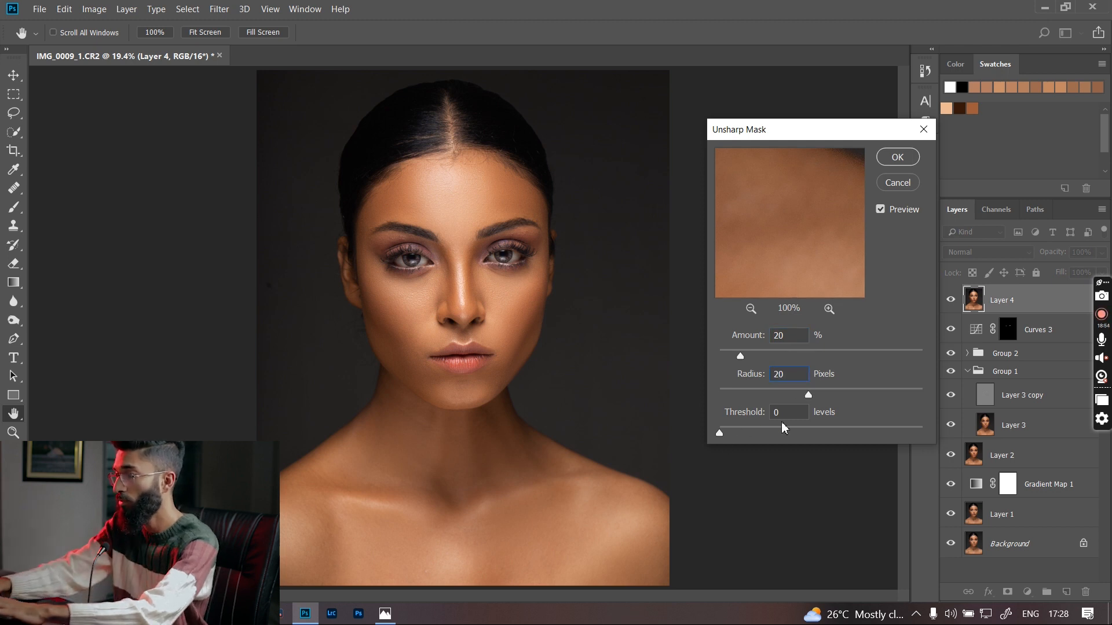
pyautogui.click(899, 158)
pyautogui.press('b')
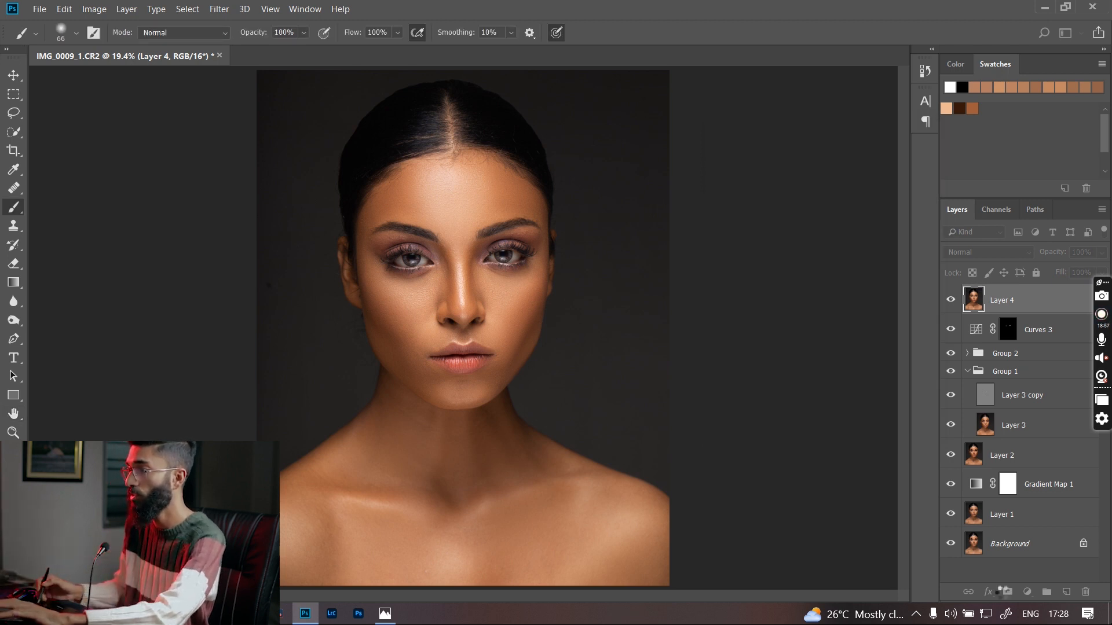
# Add a black-filled layer mask to Layer 4 and paint white over the whole face with a 691 px brush
pyautogui.click(1008, 592)
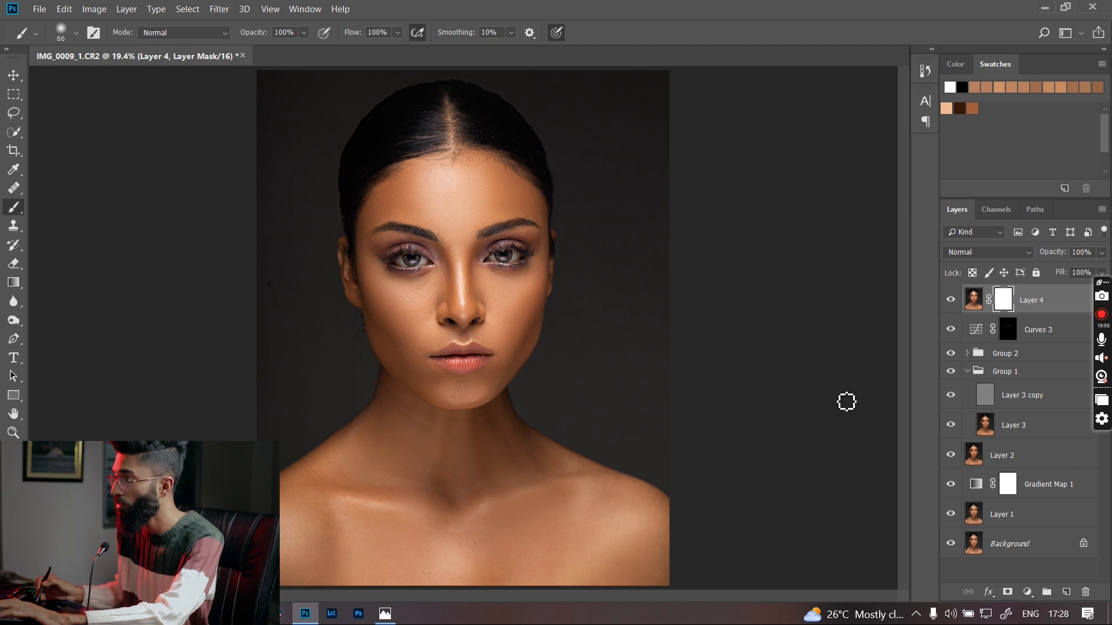
pyautogui.hotkey('ctrl', 'i')
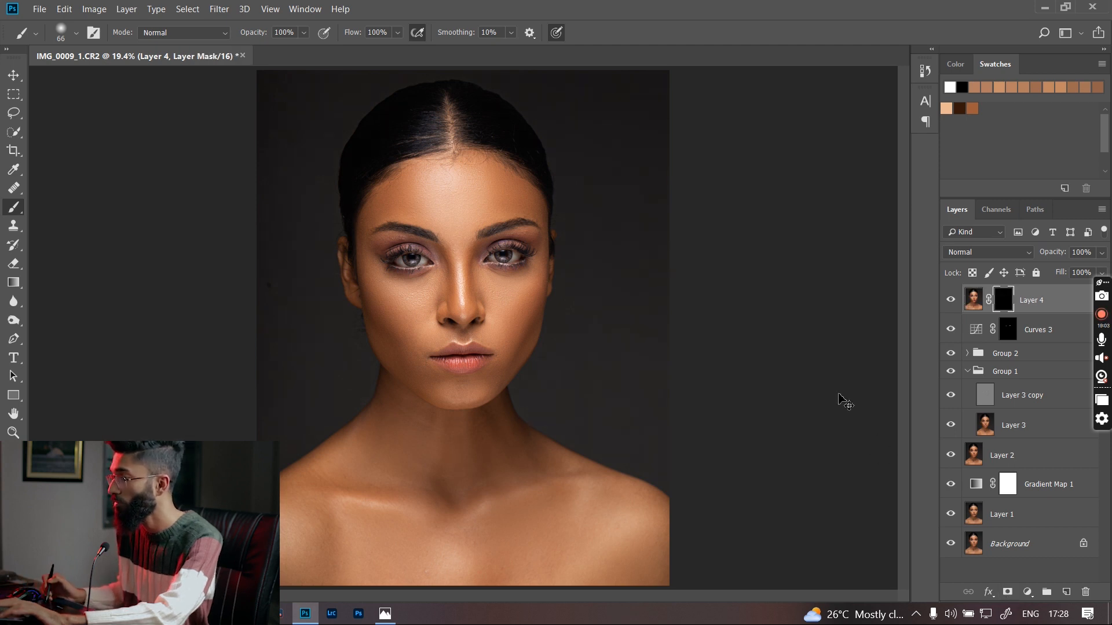
pyautogui.hotkey('ctrl', '+')
pyautogui.hotkey('ctrl', '+')
pyautogui.hotkey('ctrl', '+')
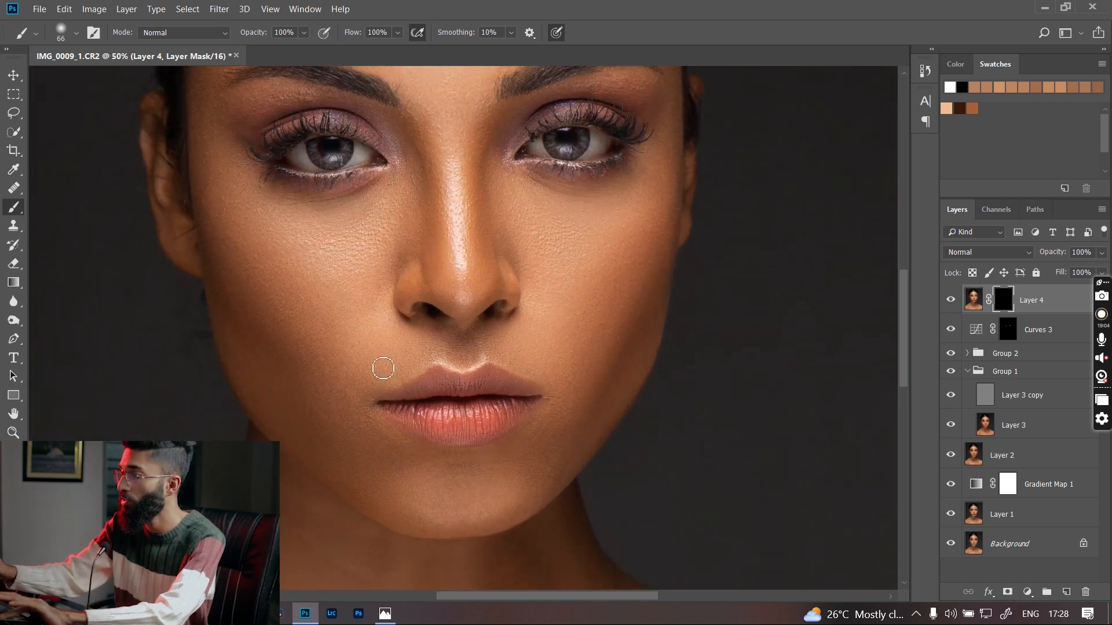
pyautogui.moveTo(441, 303); pyautogui.dragTo(536, 324)
pyautogui.hotkey('ctrl', '-')
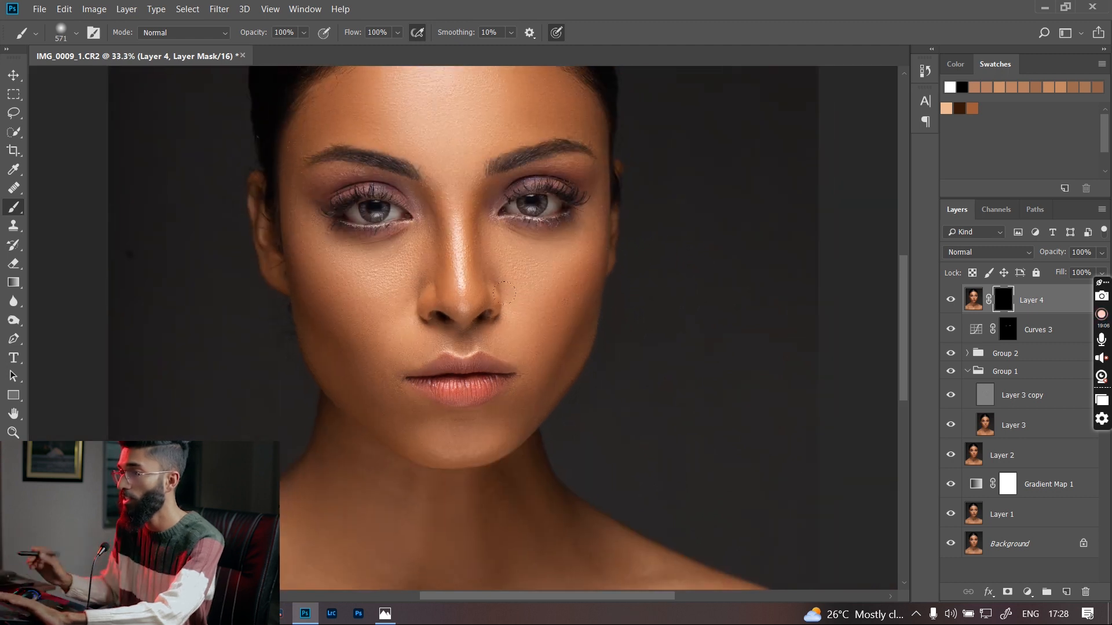
pyautogui.moveTo(491, 206)
pyautogui.mouseDown()
pyautogui.moveTo(494, 285)
pyautogui.moveTo(509, 255)
pyautogui.mouseUp()
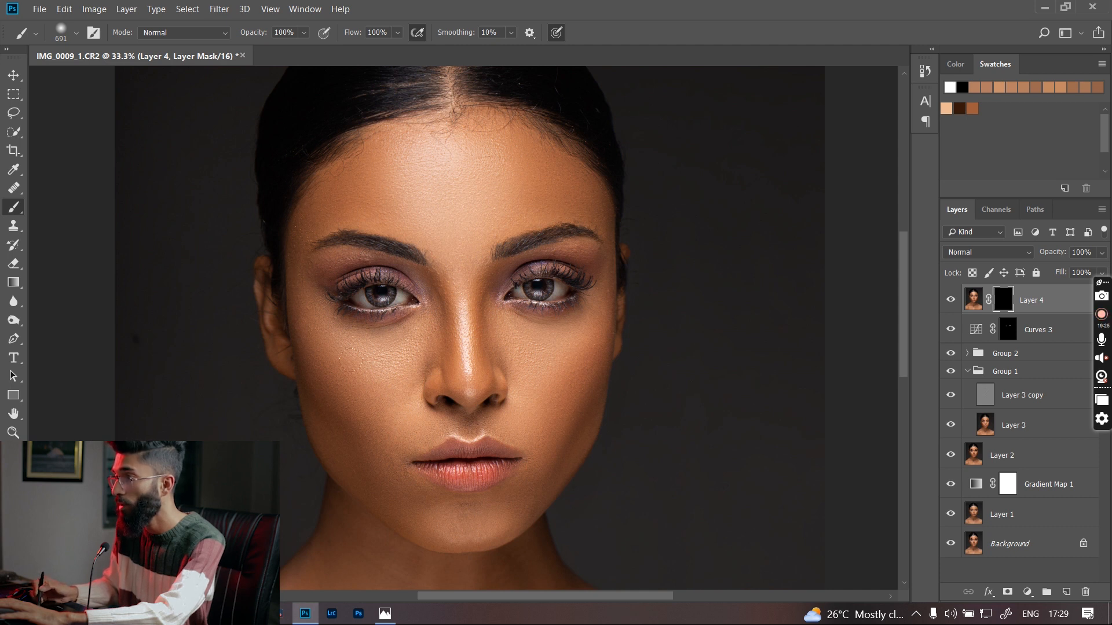
pyautogui.moveTo(492, 488); pyautogui.dragTo(476, 244)
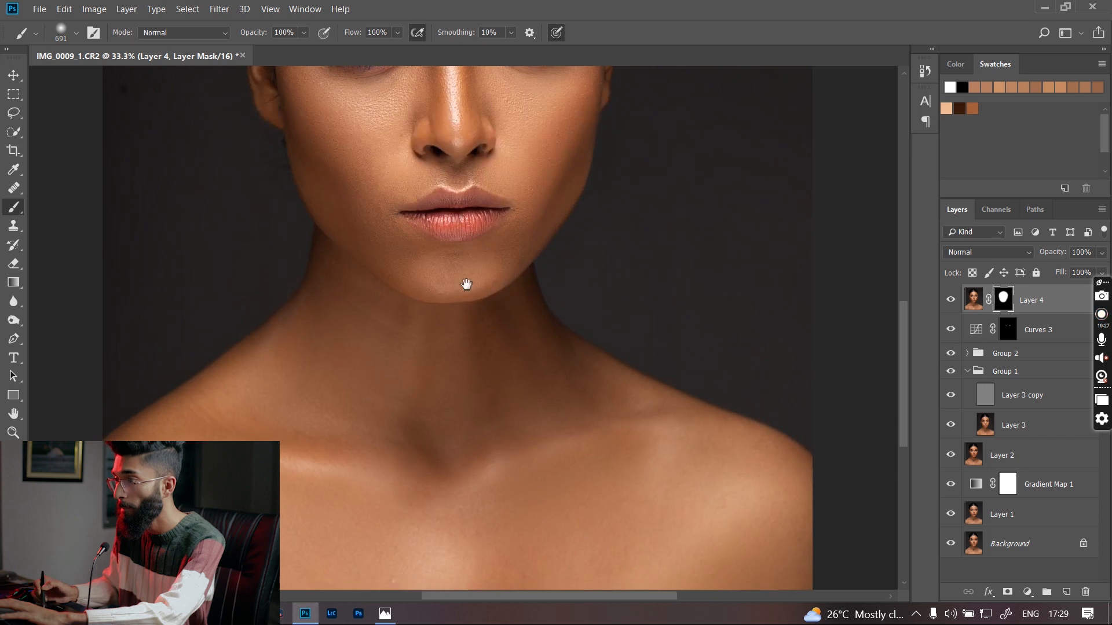
pyautogui.moveTo(467, 284); pyautogui.dragTo(458, 422)
pyautogui.moveTo(399, 301); pyautogui.dragTo(467, 303)
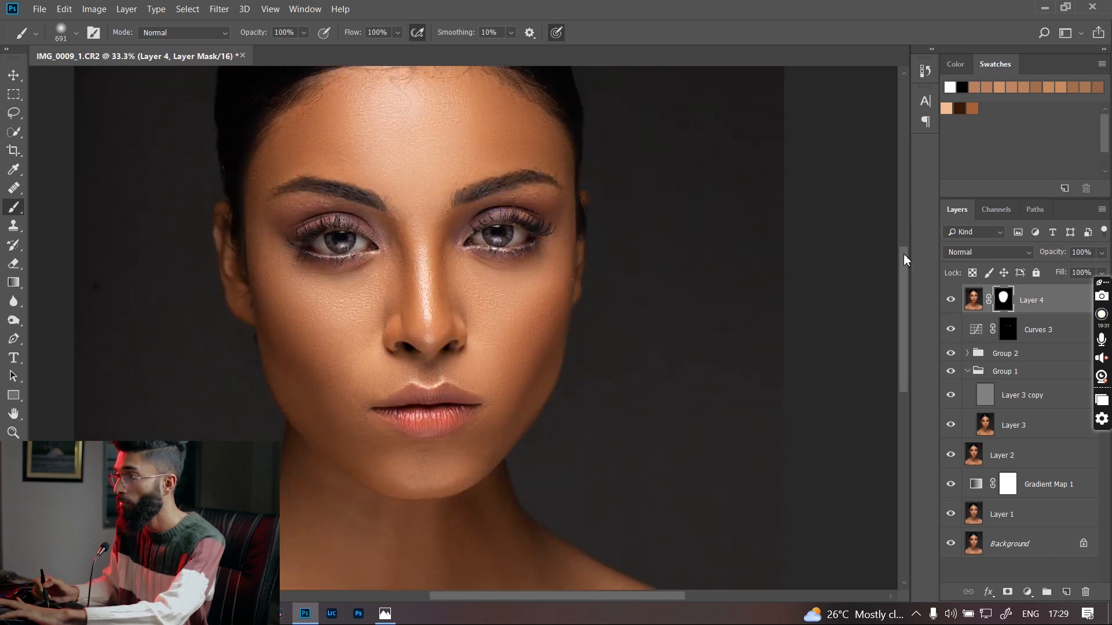
# Stamp the visible layers into a new top layer and apply Unsharp Mask with amount 10% and radius 10 pixels
pyautogui.hotkey('ctrl', '+')
pyautogui.moveTo(600, 350); pyautogui.dragTo(641, 428)
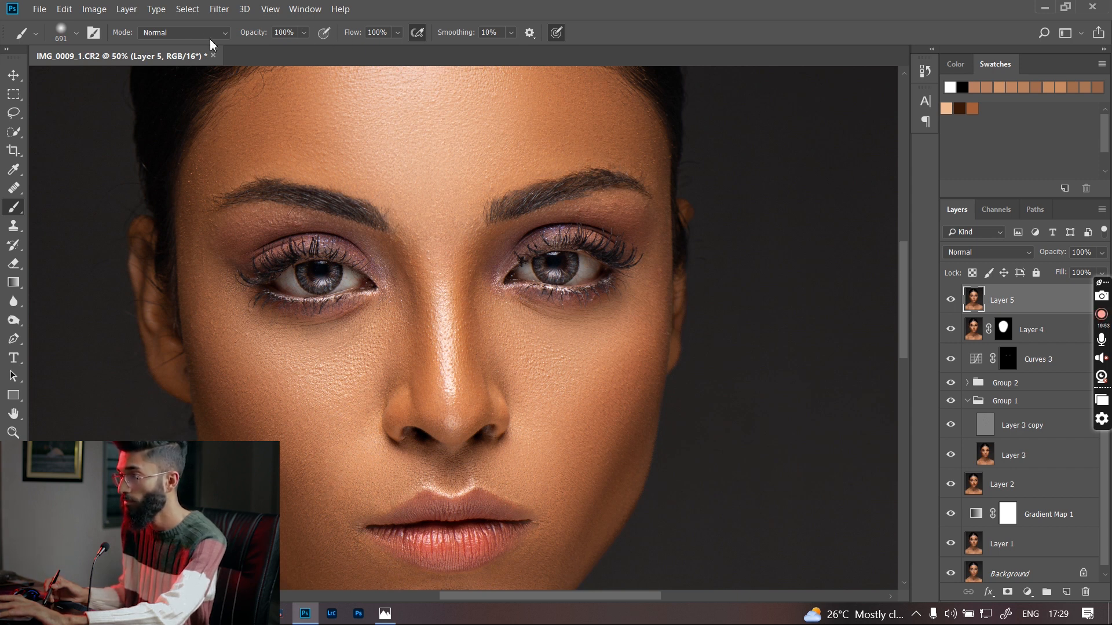
pyautogui.click(220, 10)
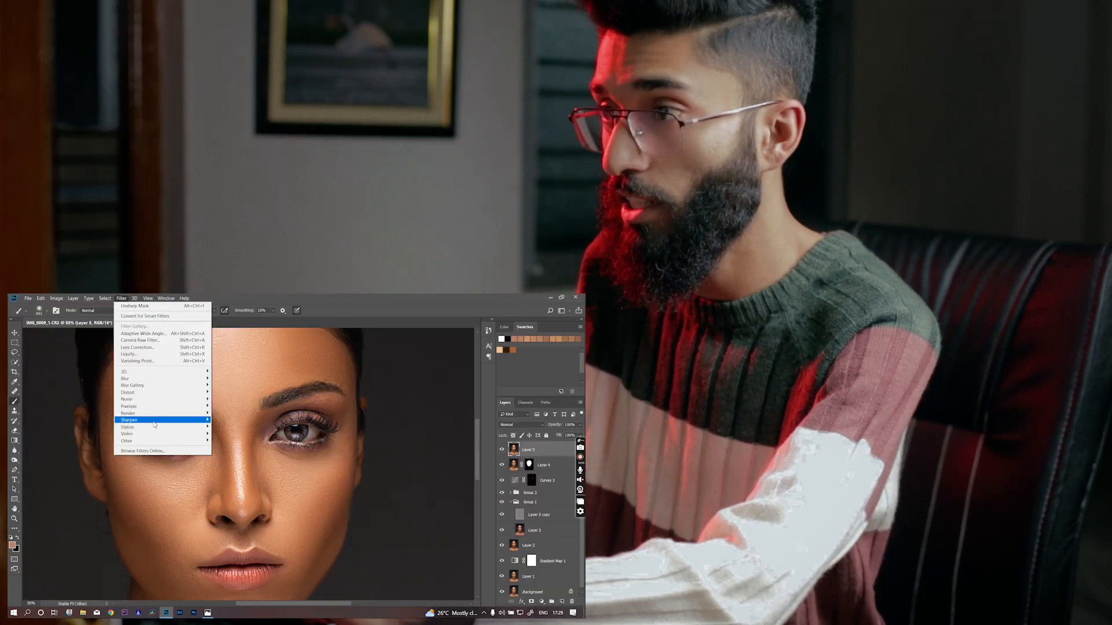
pyautogui.moveTo(155, 421)
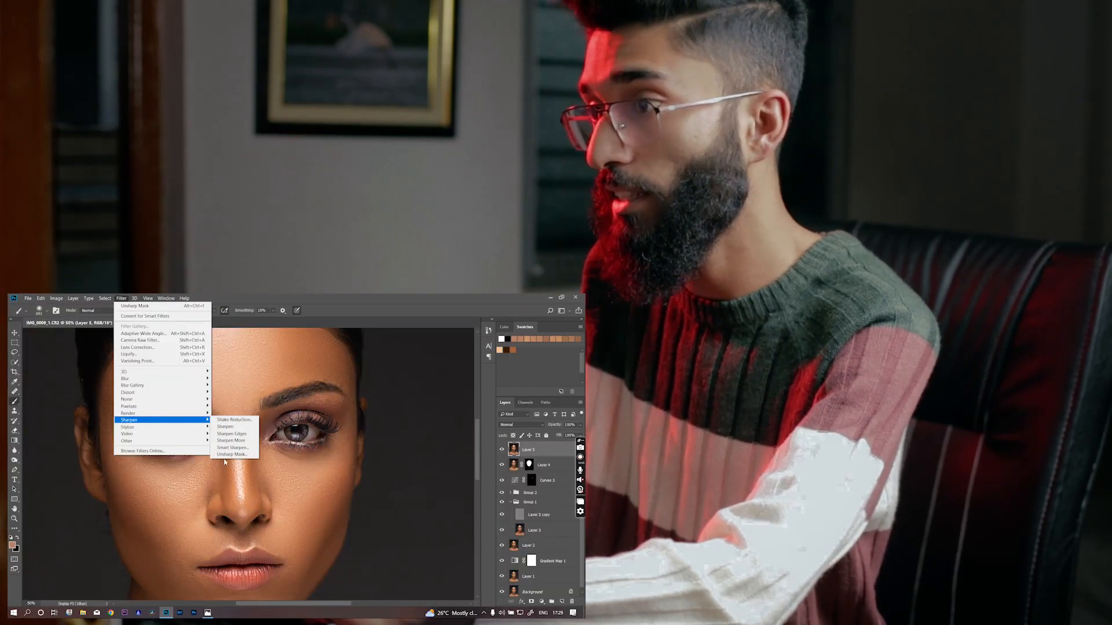
pyautogui.click(229, 455)
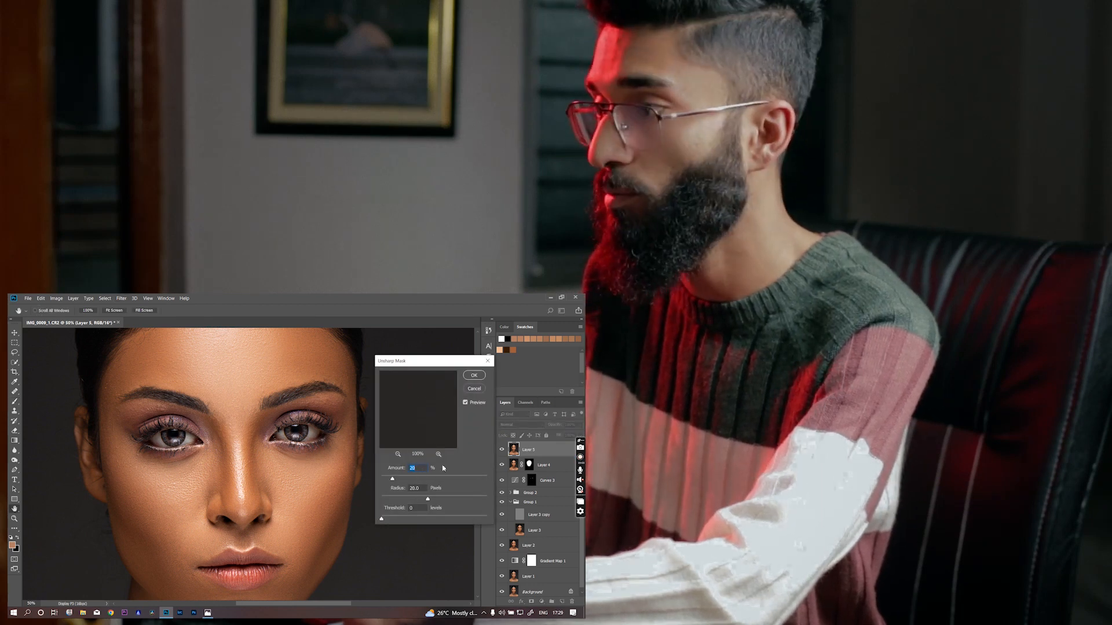
pyautogui.moveTo(392, 479); pyautogui.dragTo(387, 478)
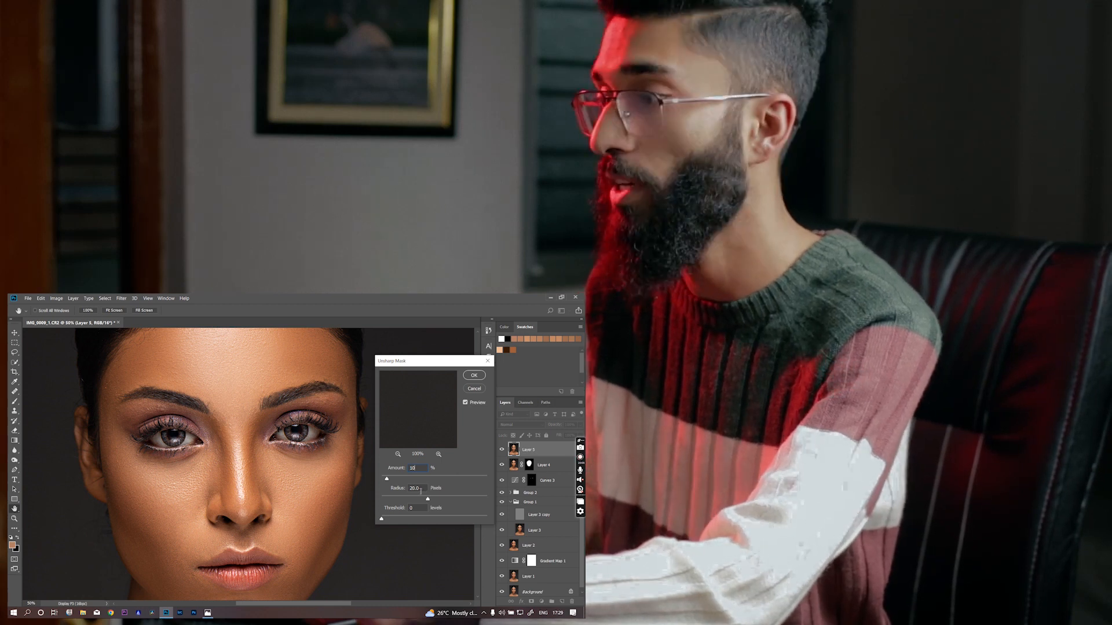
pyautogui.press('Tab')
pyautogui.write('10')
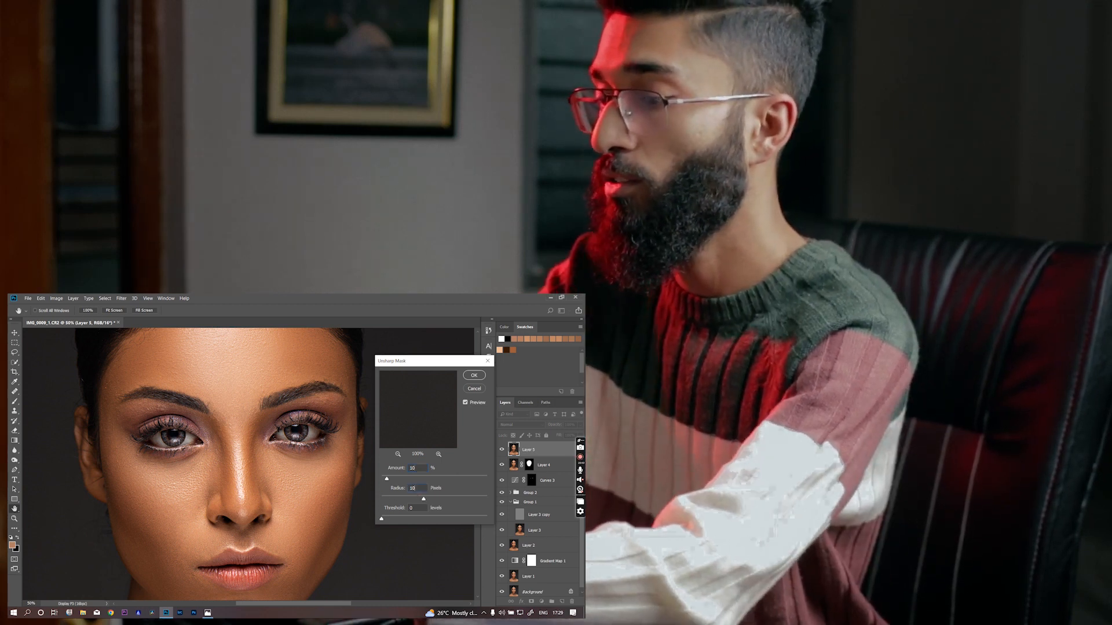
pyautogui.click(898, 157)
pyautogui.press('b')
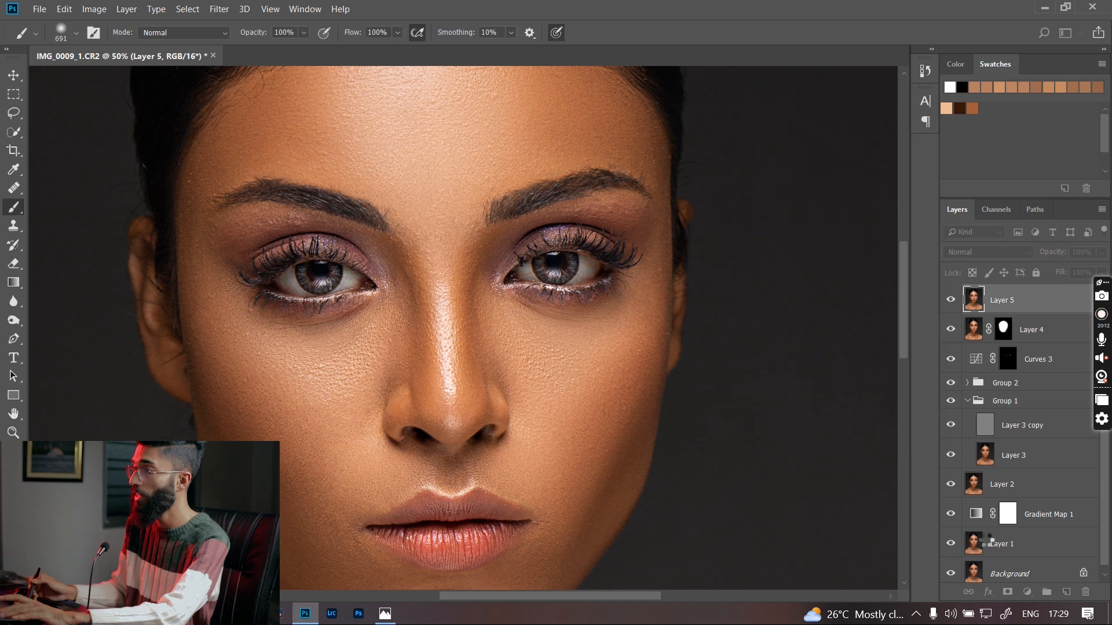
# Add a black-filled layer mask to Layer 5 and paint white over the eyes, nose and lips with a 307 px brush
pyautogui.click(1007, 592)
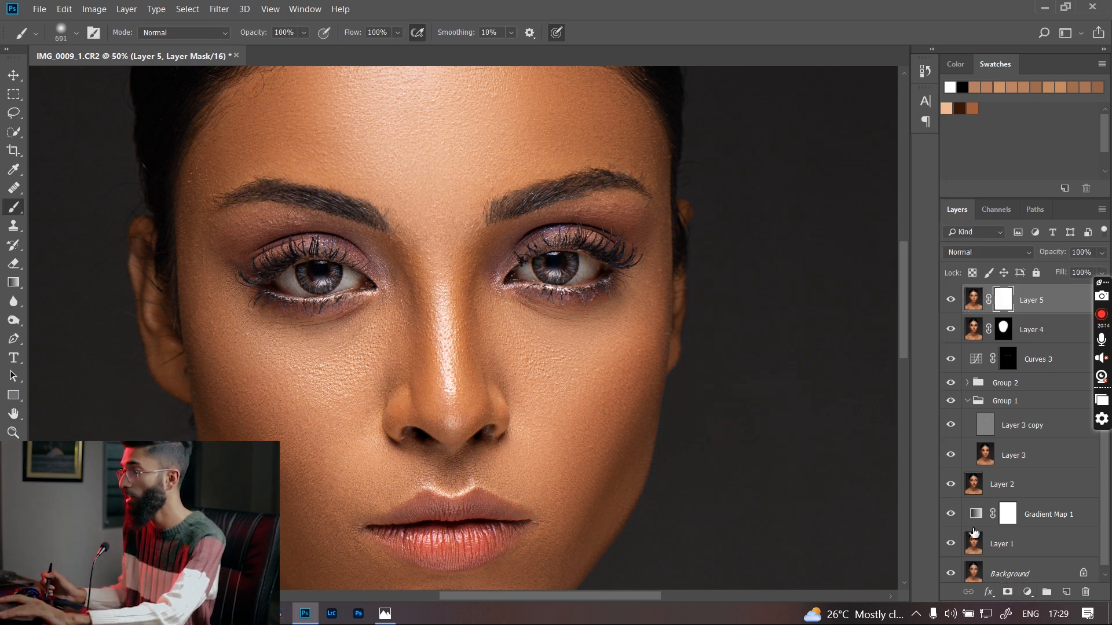
pyautogui.hotkey('ctrl', 'i')
pyautogui.moveTo(437, 269)
pyautogui.mouseDown()
pyautogui.moveTo(454, 280)
pyautogui.moveTo(400, 284)
pyautogui.mouseUp()
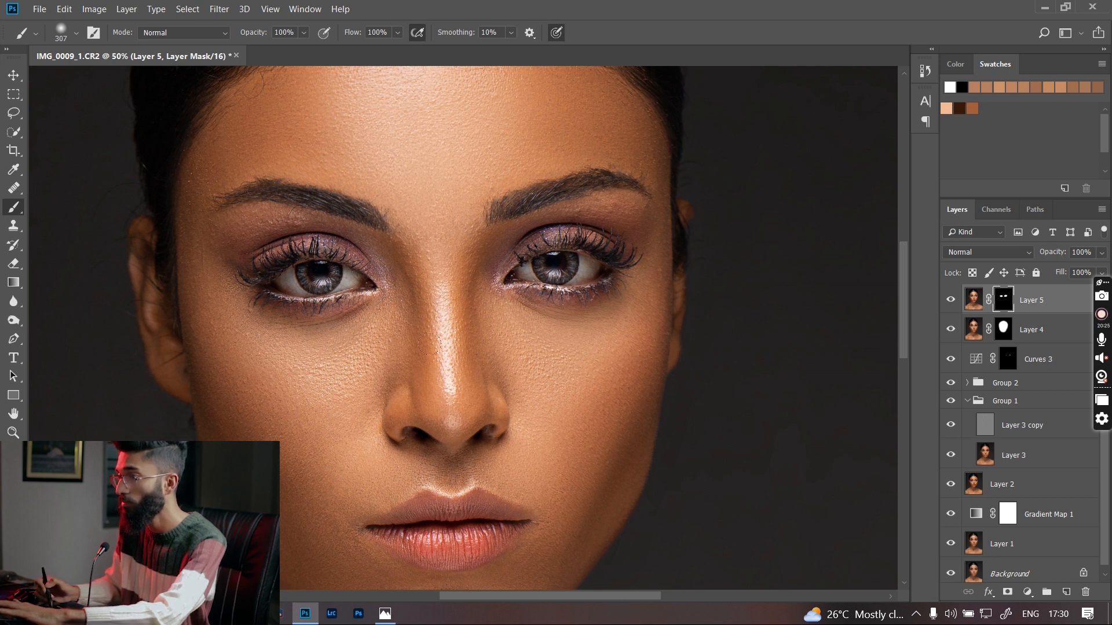
pyautogui.moveTo(476, 434); pyautogui.dragTo(467, 322)
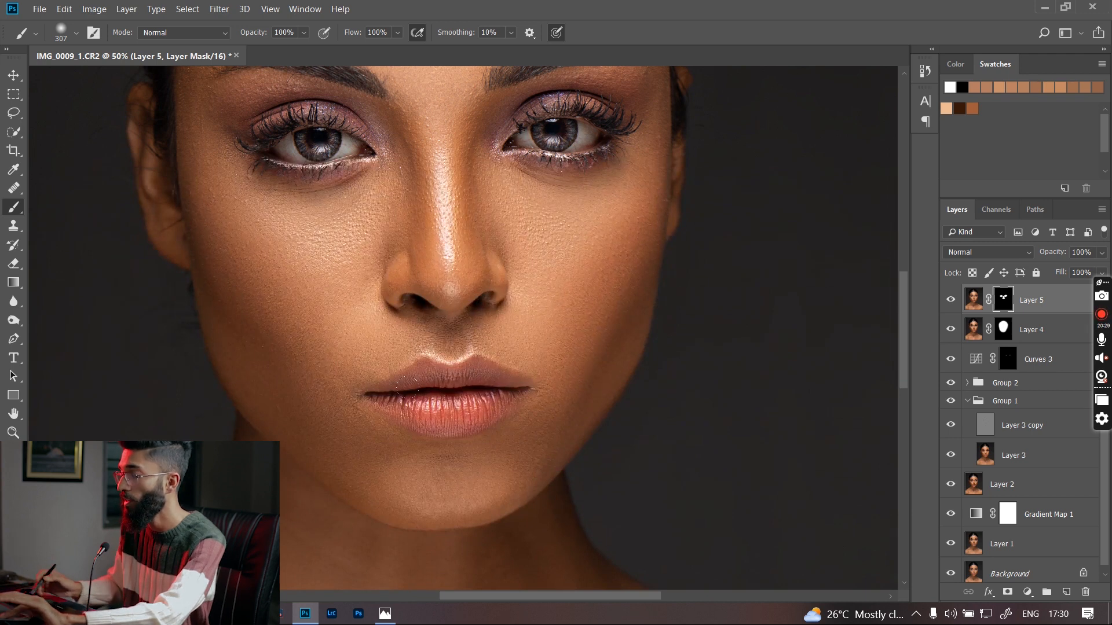
# Group the two sharpened layers, Layer 4 and Layer 5, together
pyautogui.hotkey('ctrl', '0')
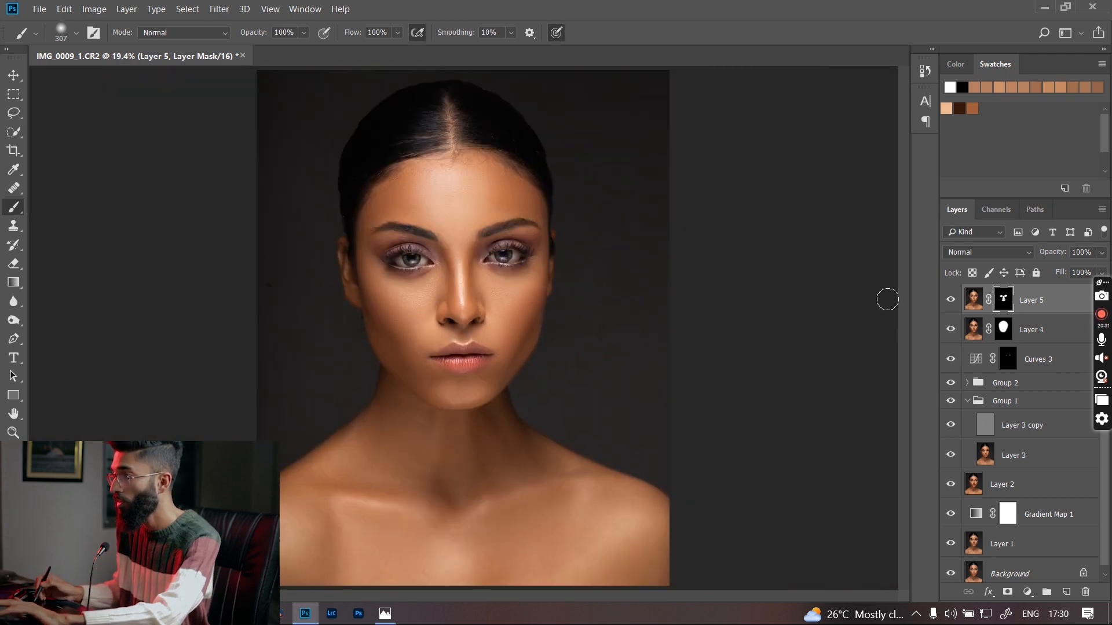
pyautogui.keyDown('shift'); pyautogui.click(1061, 334); pyautogui.keyUp('shift')
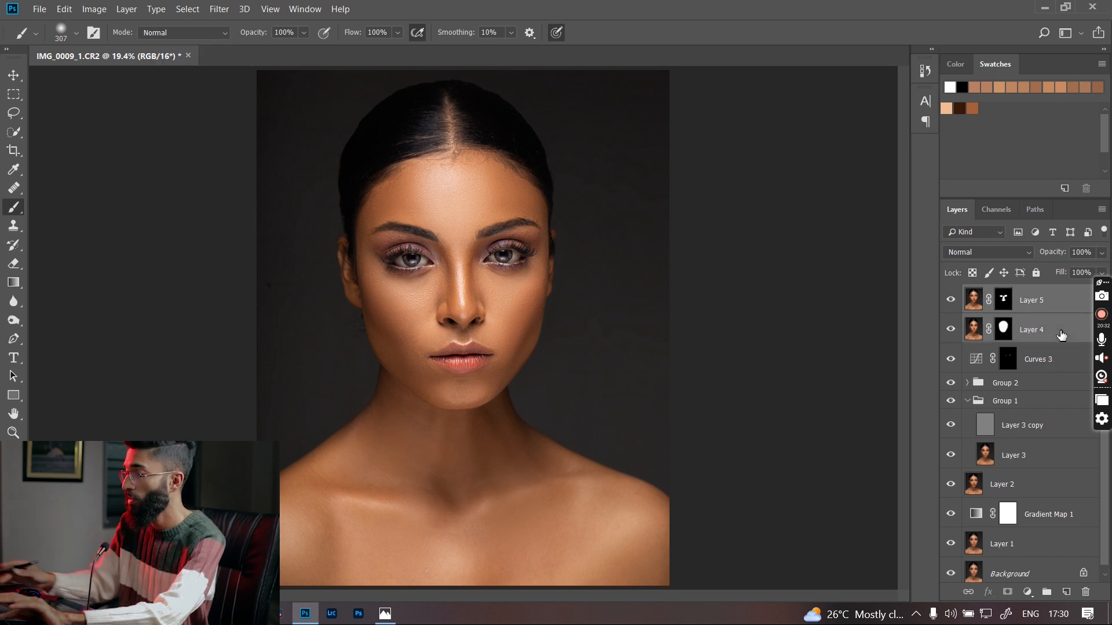
pyautogui.hotkey('ctrl', 'g')
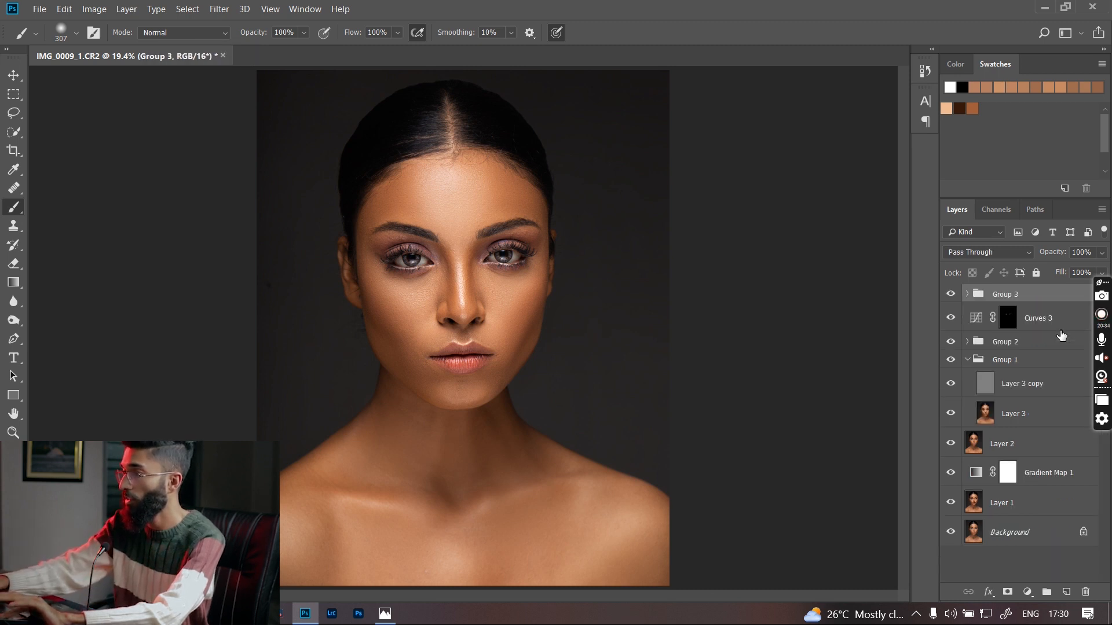
# Compare the face close up with and without the sharpening in Group 3, keeping the group visible
pyautogui.hotkey('ctrl', '+')
pyautogui.hotkey('ctrl', '+')
pyautogui.hotkey('ctrl', '+')
pyautogui.hotkey('ctrl', '+')
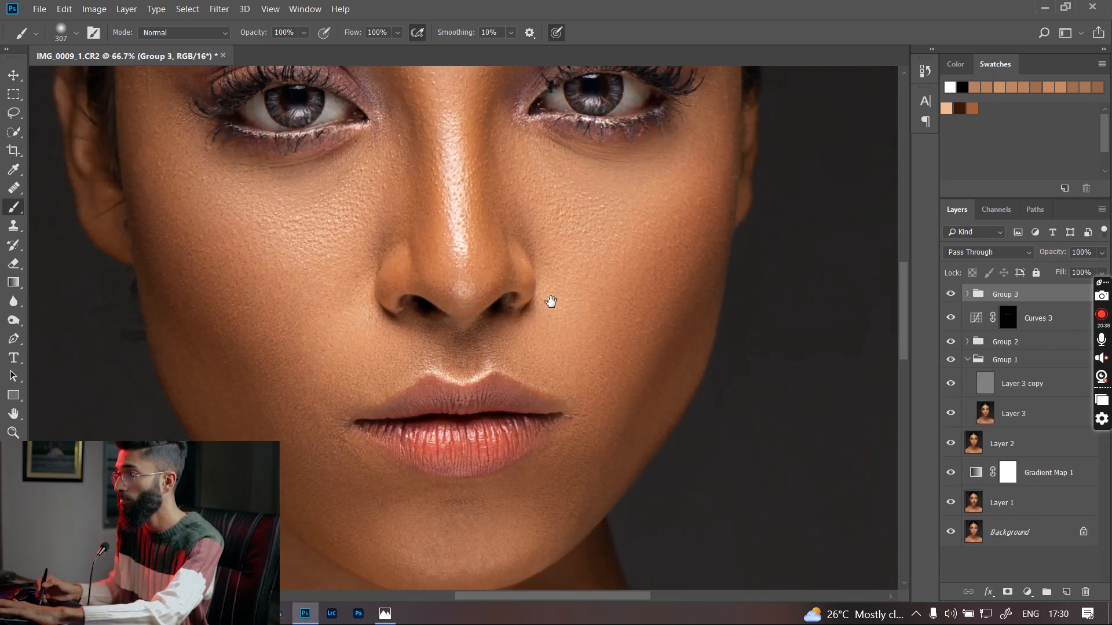
pyautogui.moveTo(551, 302); pyautogui.dragTo(524, 394)
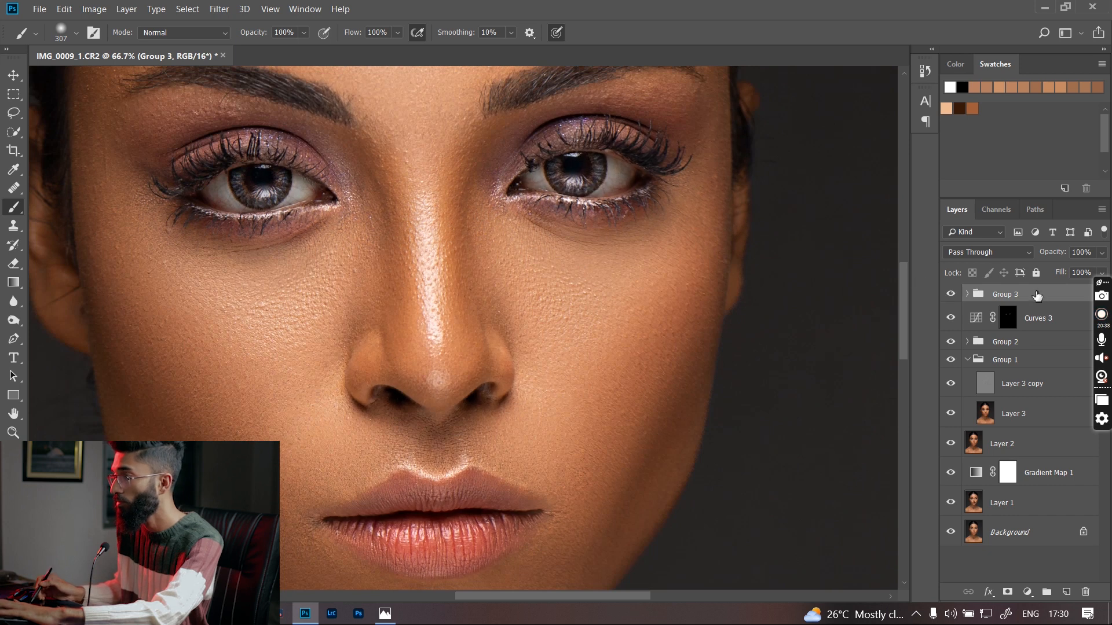
pyautogui.click(951, 295)
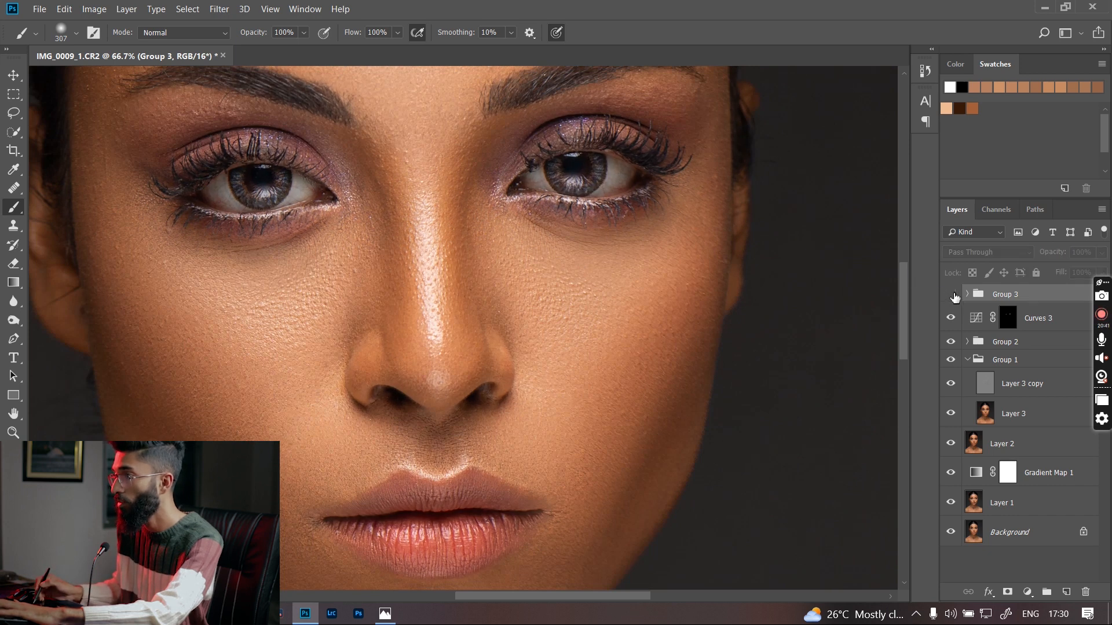
pyautogui.click(952, 295)
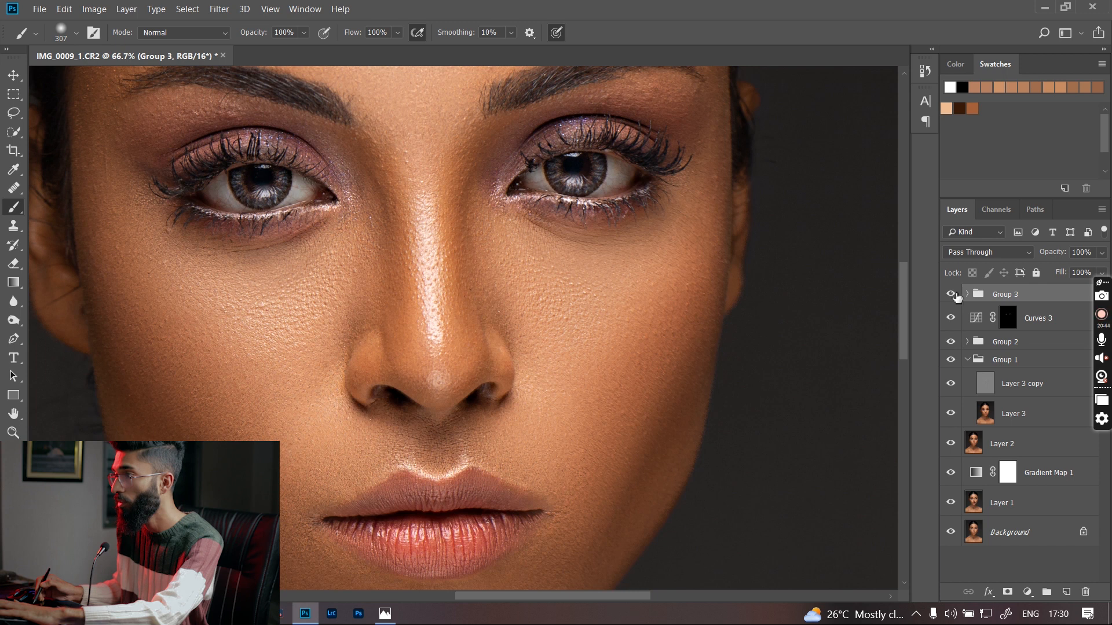
pyautogui.hotkey('ctrl', '0')
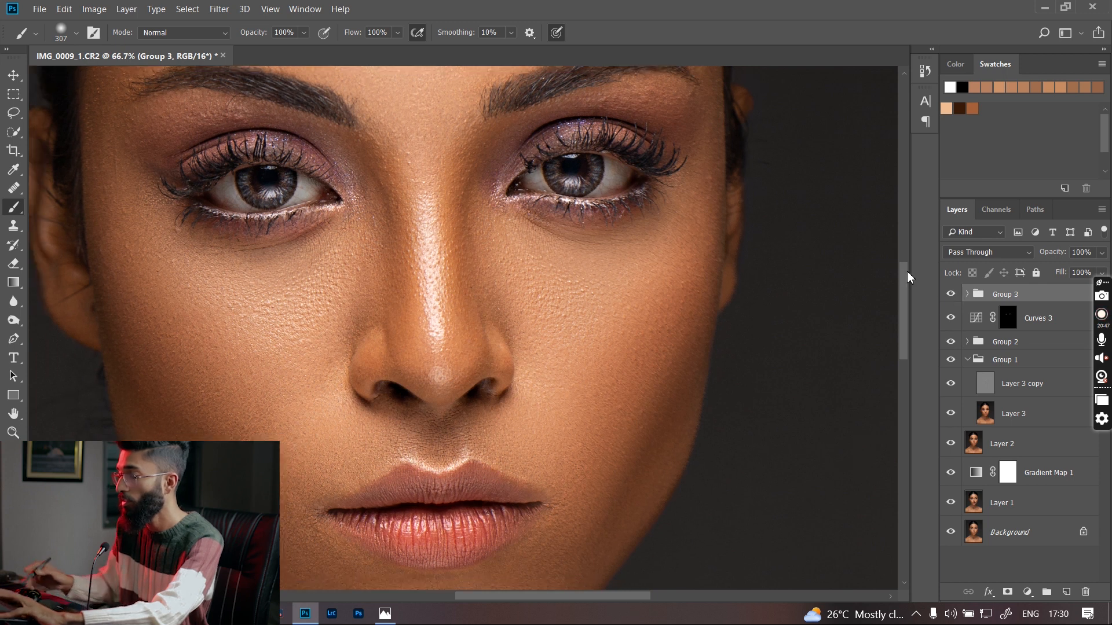